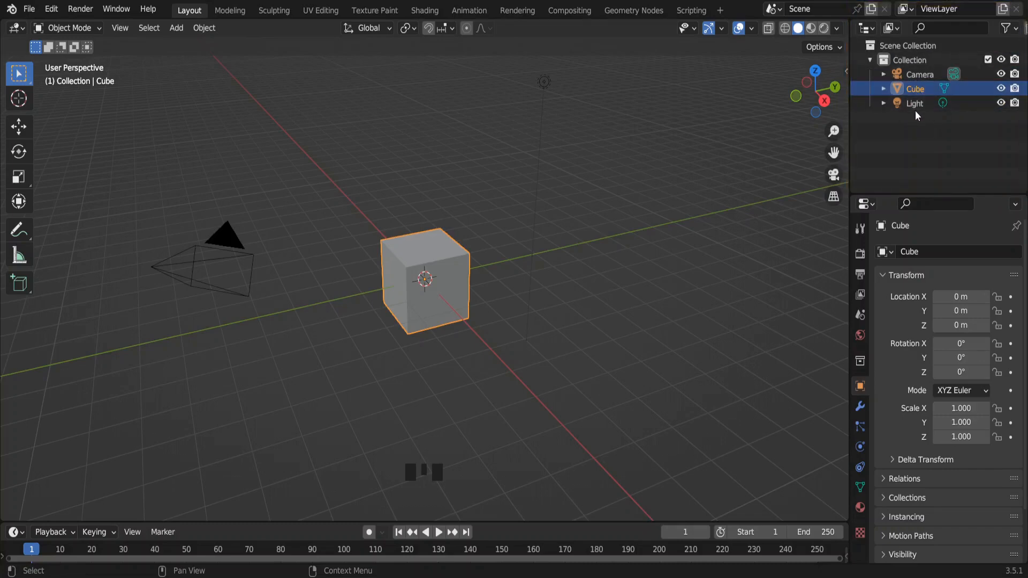
- Show the viewport sidebar with the cube's transform values and examine the cube from several angles and distances
key(n)
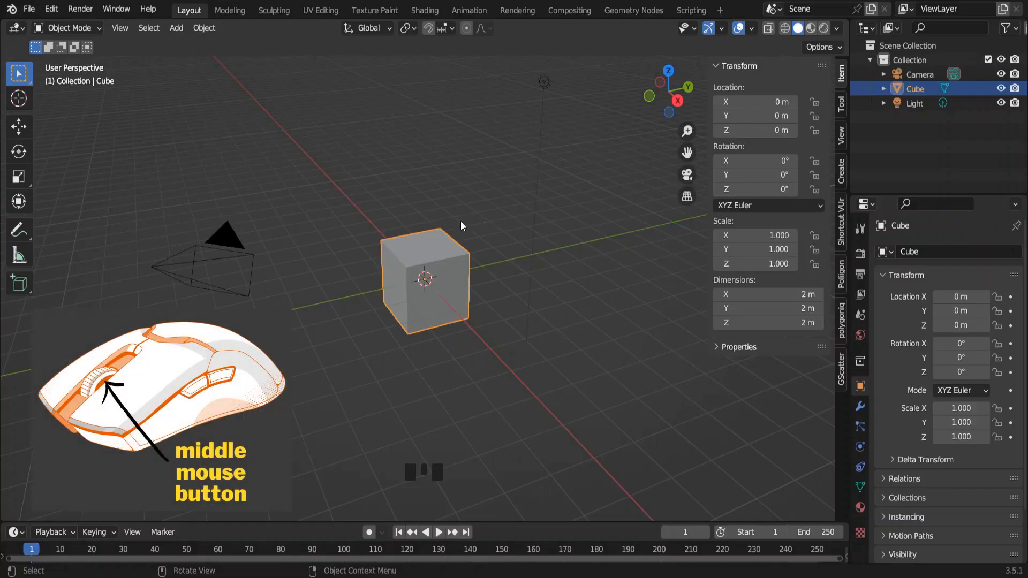
middle_drag(430, 225, 532, 275)
shift+middle_drag(287, 262, 577, 220)
shift+middle_drag(236, 253, 150, 294)
shift+middle_drag(378, 273, 310, 278)
shift+middle_drag(378, 378, 422, 367)
scroll(421, 366, up, 3)
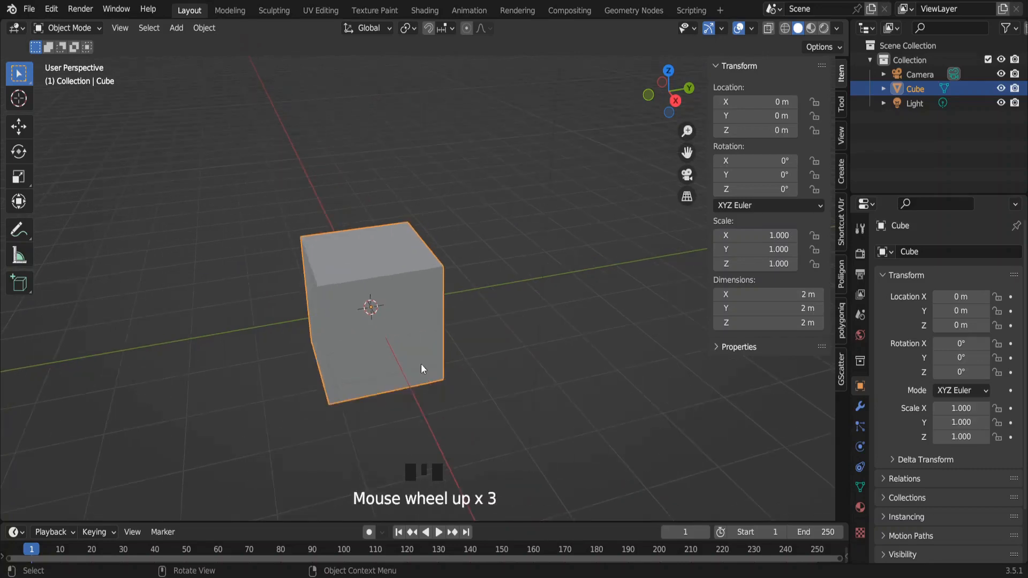
scroll(422, 366, down, 1)
scroll(421, 364, up, 1)
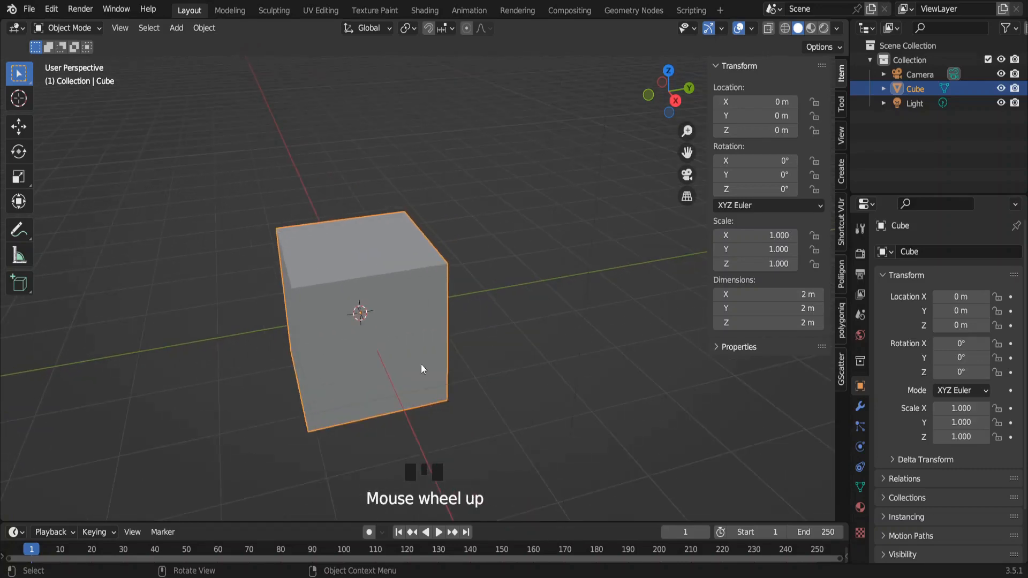
scroll(421, 364, up, 1)
scroll(421, 364, down, 2)
scroll(421, 364, up, 2)
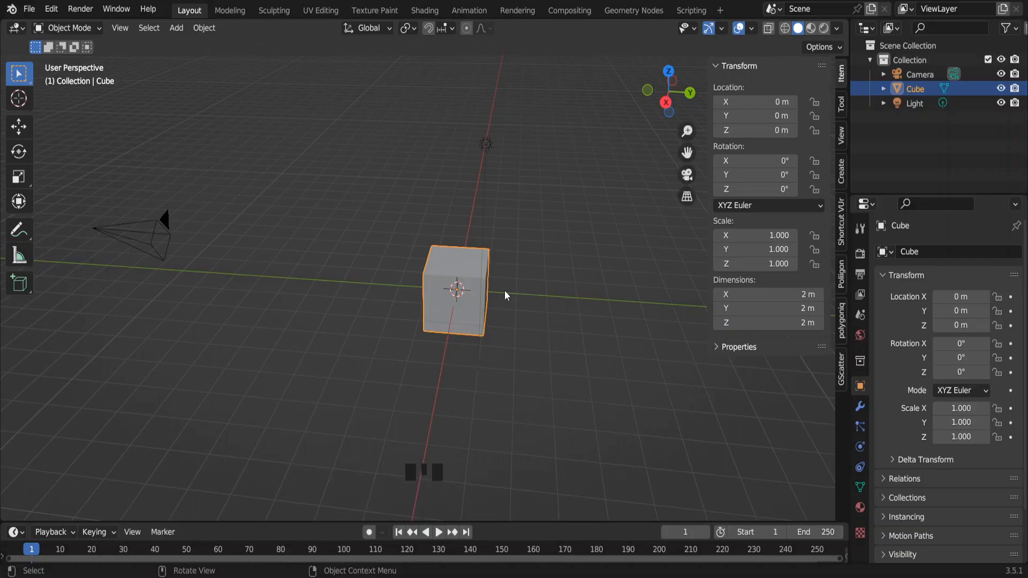
middle_drag(522, 299, 568, 292)
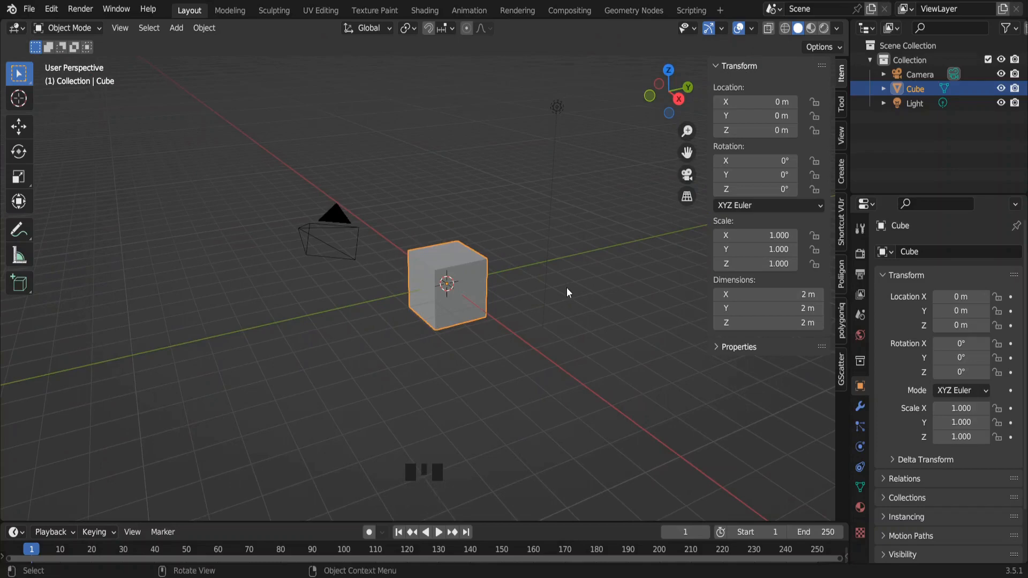
middle_drag(530, 286, 522, 294)
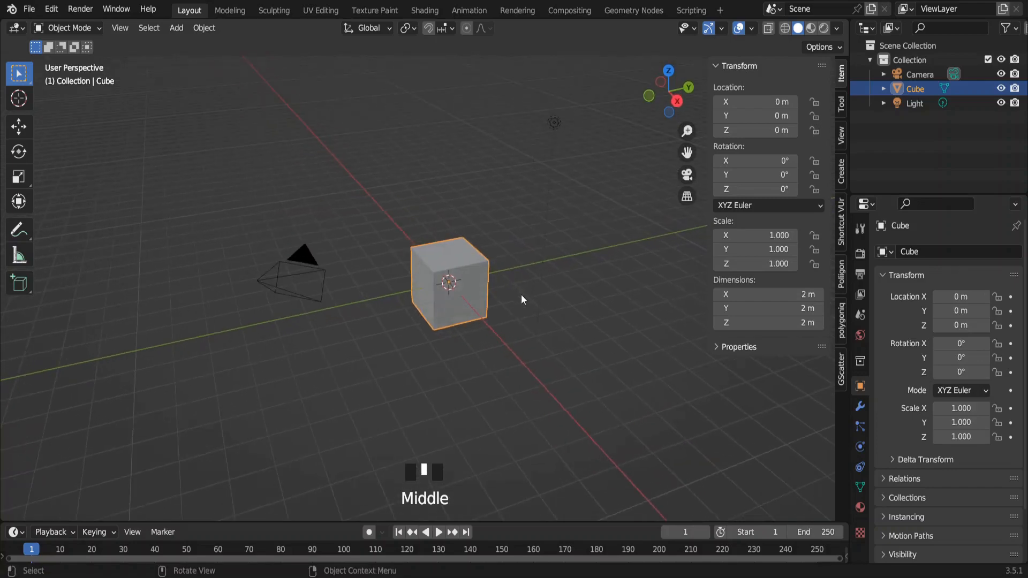
- Move the cube freely several times, ending at about X 4.52 m, Y 5.83 m, Z -3.91 m
key(g)
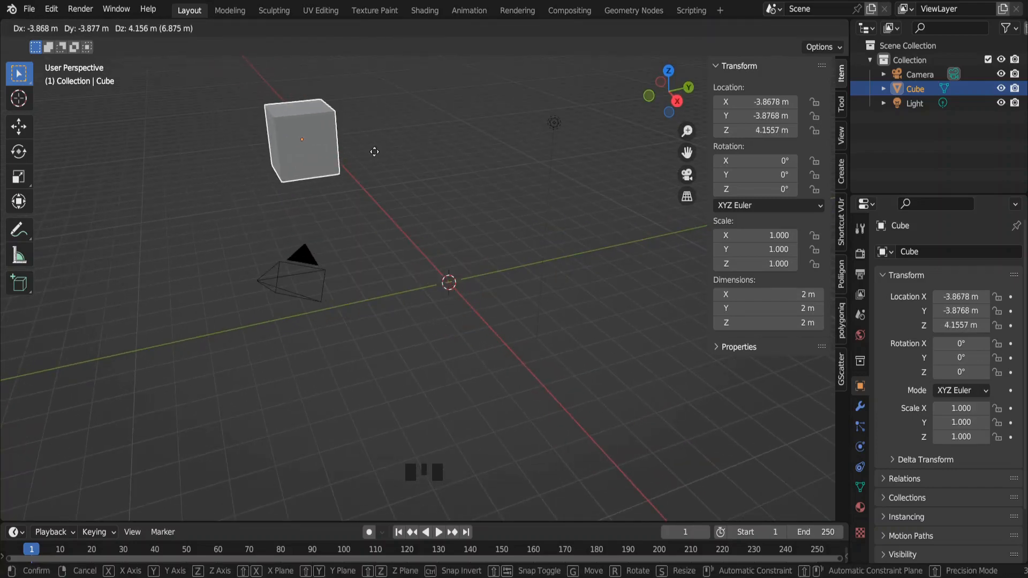
click(211, 239)
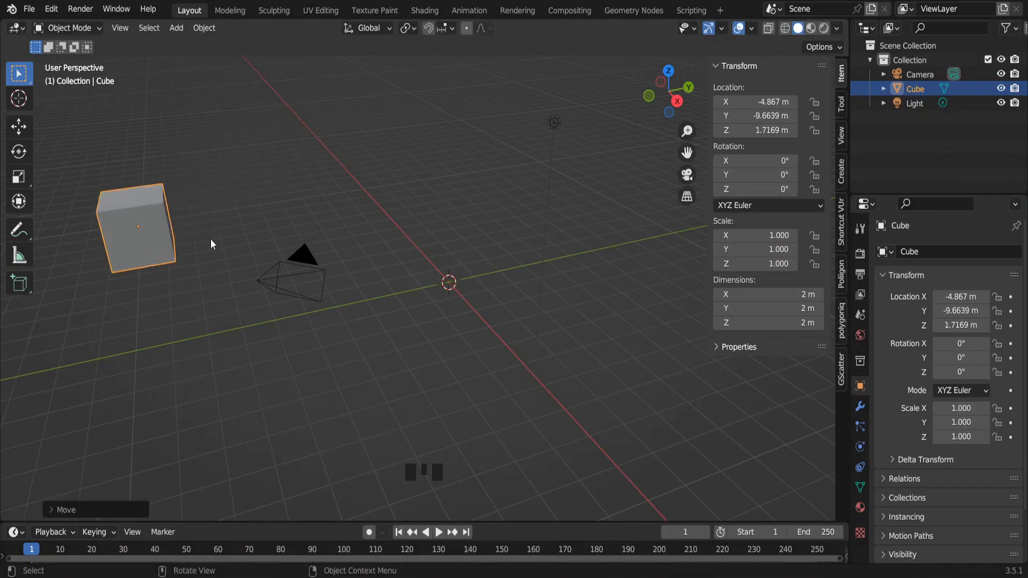
key(g)
click(339, 169)
key(g)
click(458, 331)
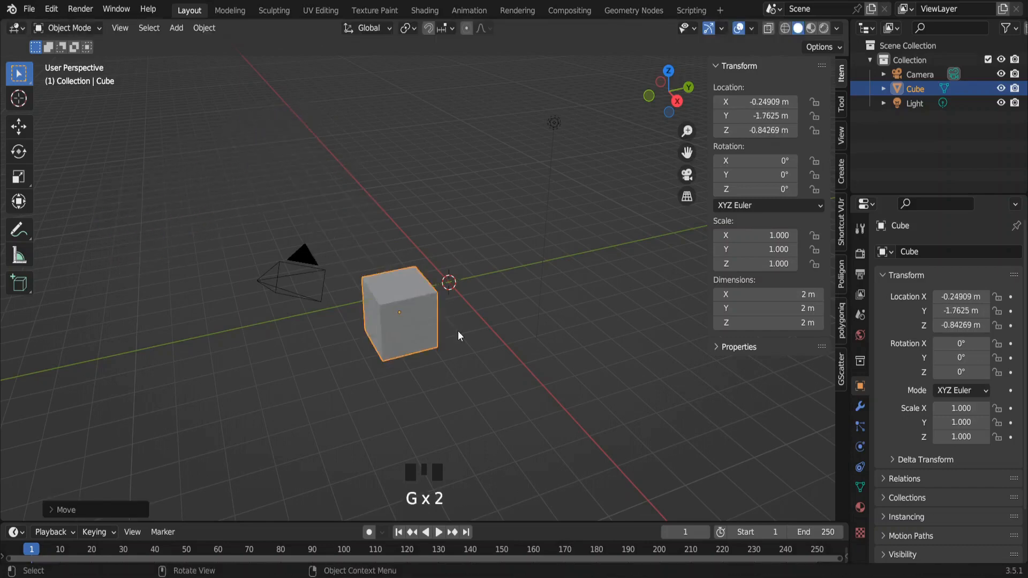
key(g)
key(g)
click(662, 427)
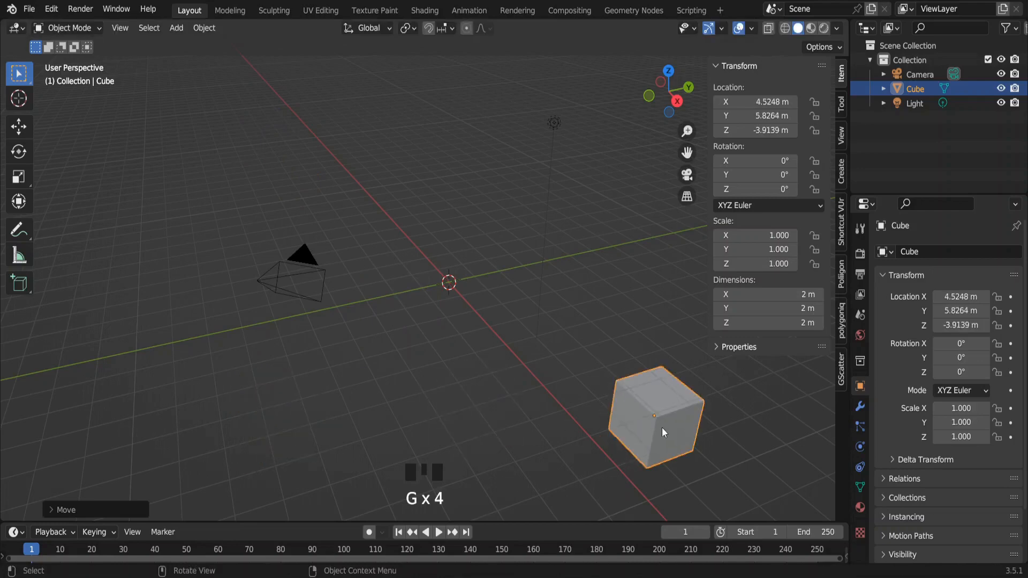
- Undo all the free moves of the cube
key(ctrl+z)
key(ctrl+z)
key(ctrl+z)
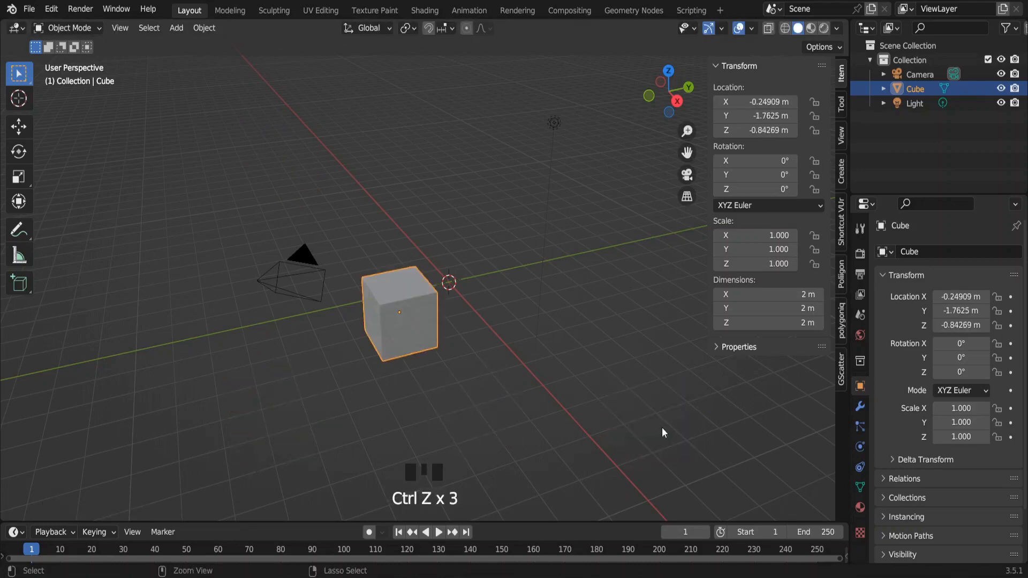
key(ctrl+z)
key(ctrl+z)
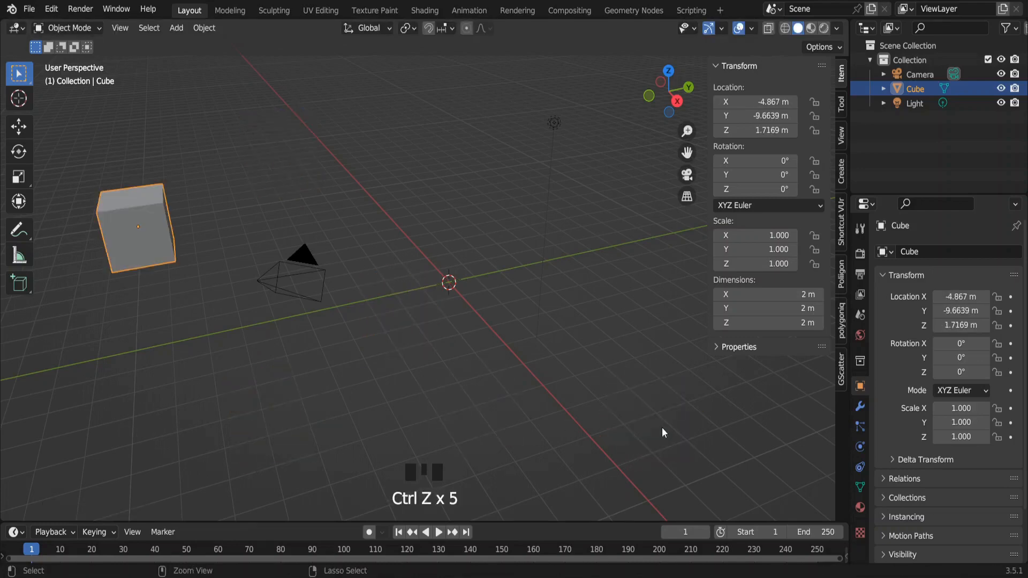
key(ctrl+z)
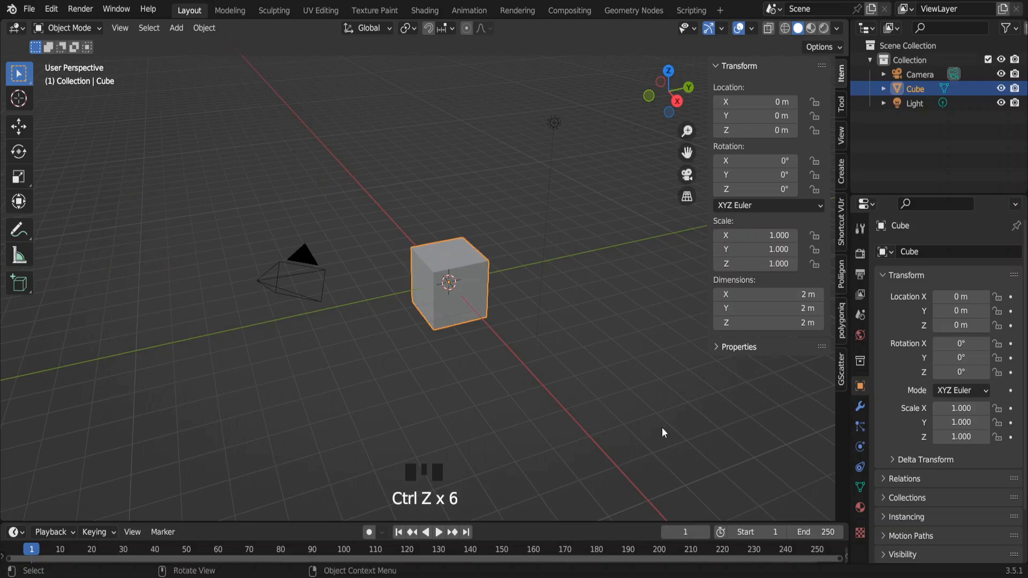
- Move the cube up about 3 m along the global Z axis
key(g)
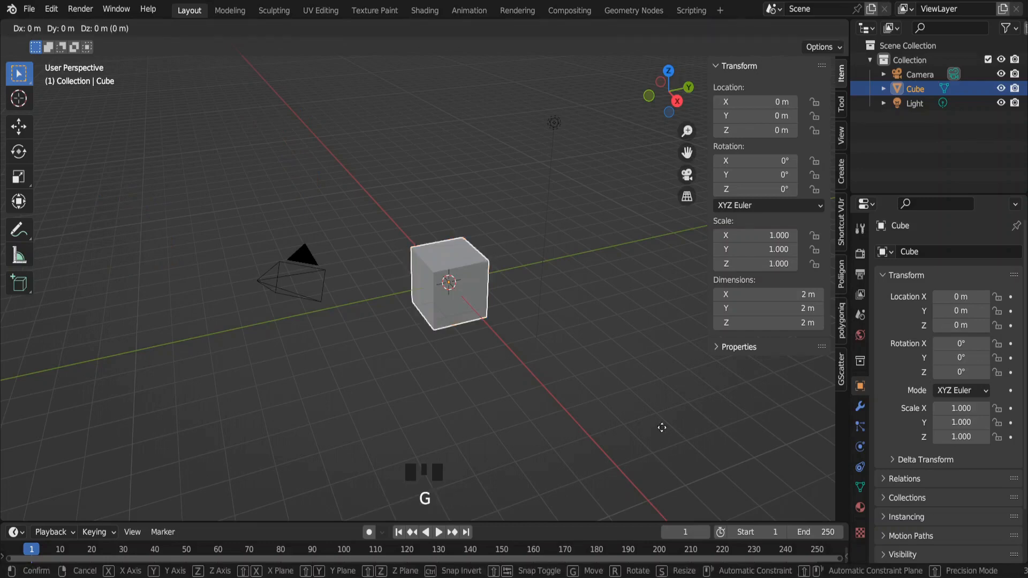
key(z)
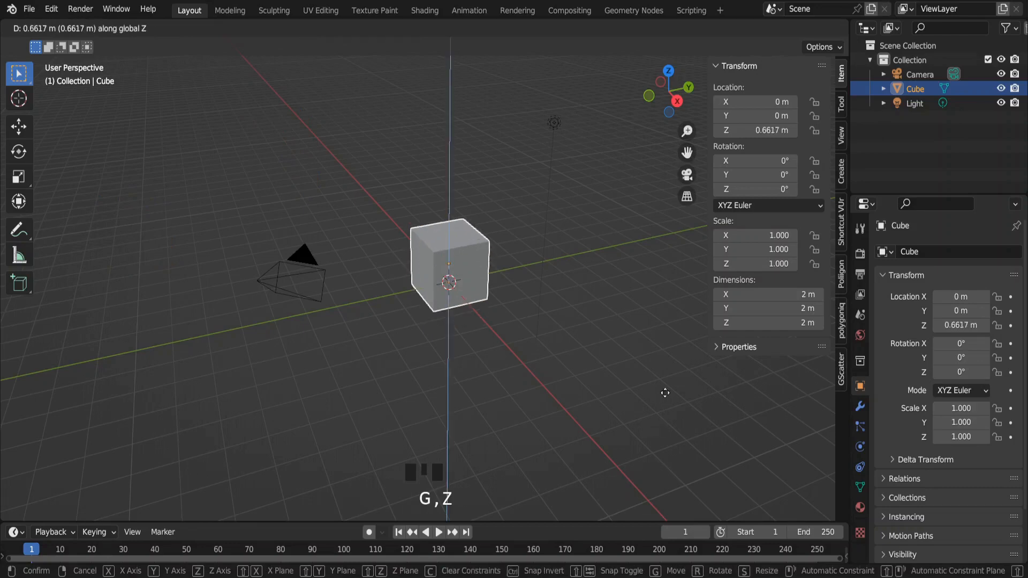
click(672, 335)
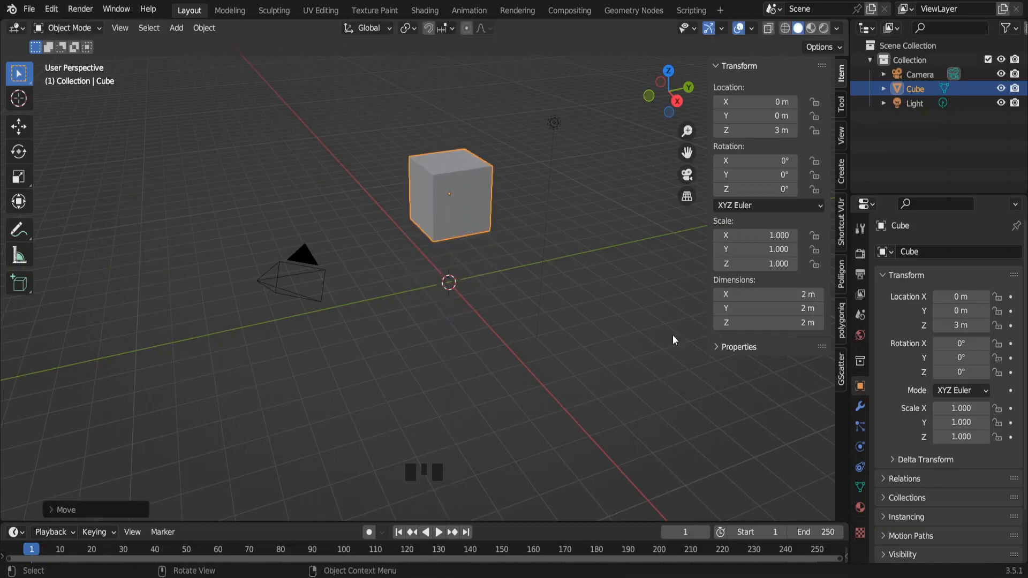
- Move the cube along the X axis to about -9.73 m and along the Y axis to about -7.19 m
key(g)
key(x)
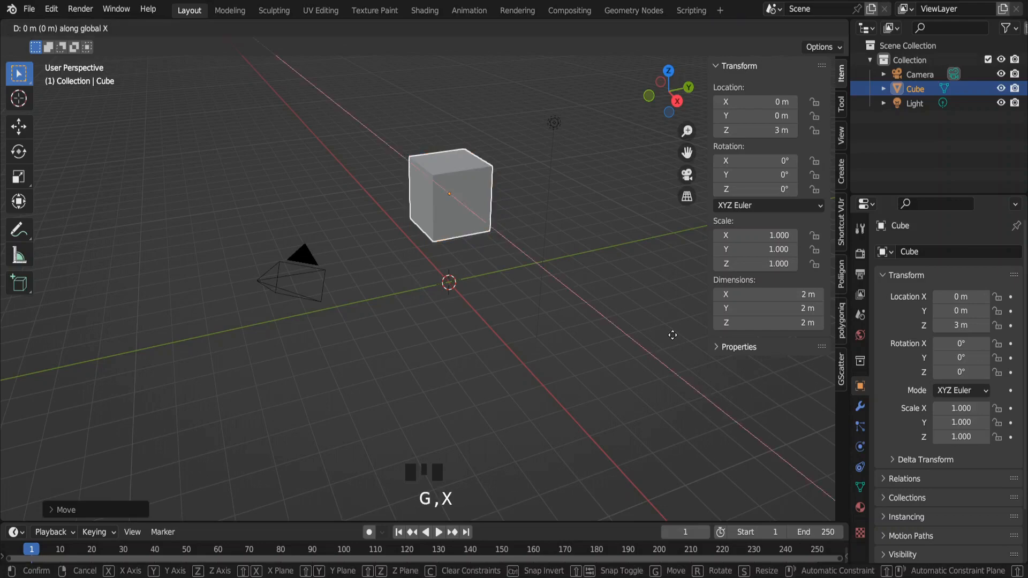
click(534, 345)
key(g)
key(y)
click(373, 383)
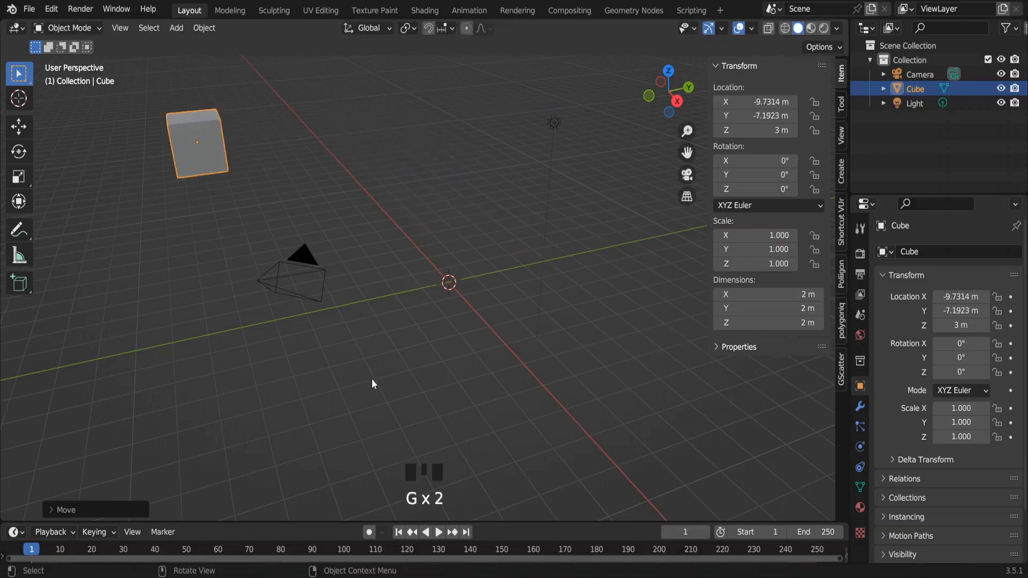
- Move the cube down along the Z axis to about -2.95 m
key(g)
key(z)
click(408, 478)
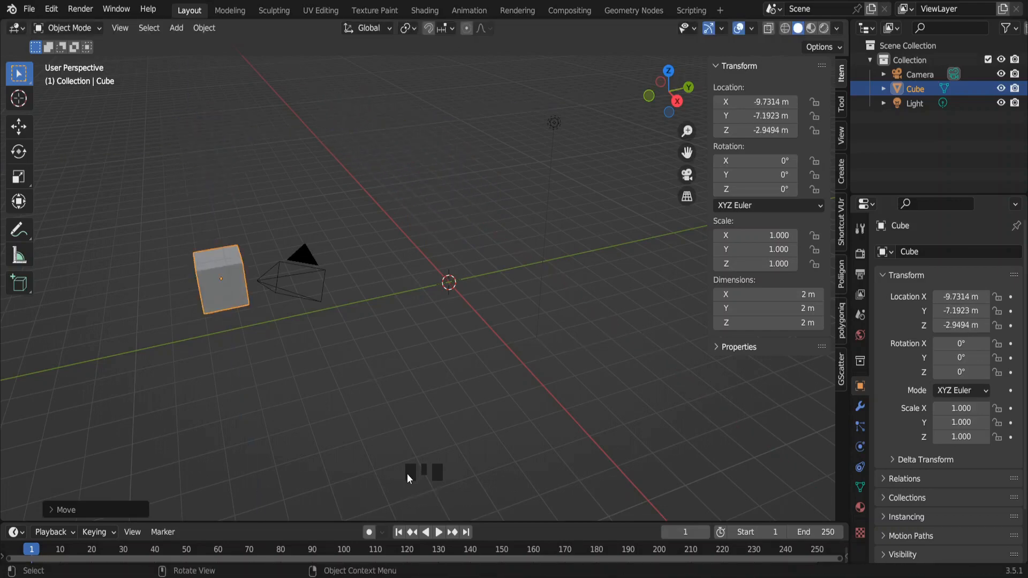
- Undo all the axis-constrained moves of the cube
key(ctrl+z)
key(ctrl+z)
key(ctrl+z)
key(ctrl+z)
key(ctrl+z)
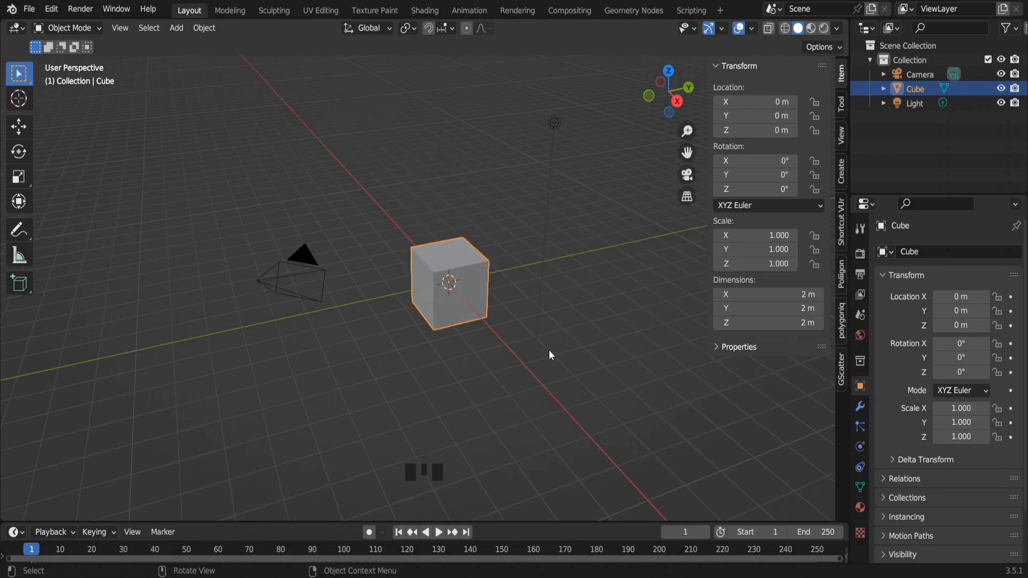
- Rotate the cube, trying free, Z-axis and X-axis rotation before settling on a global Y rotation of about -320°
key(r)
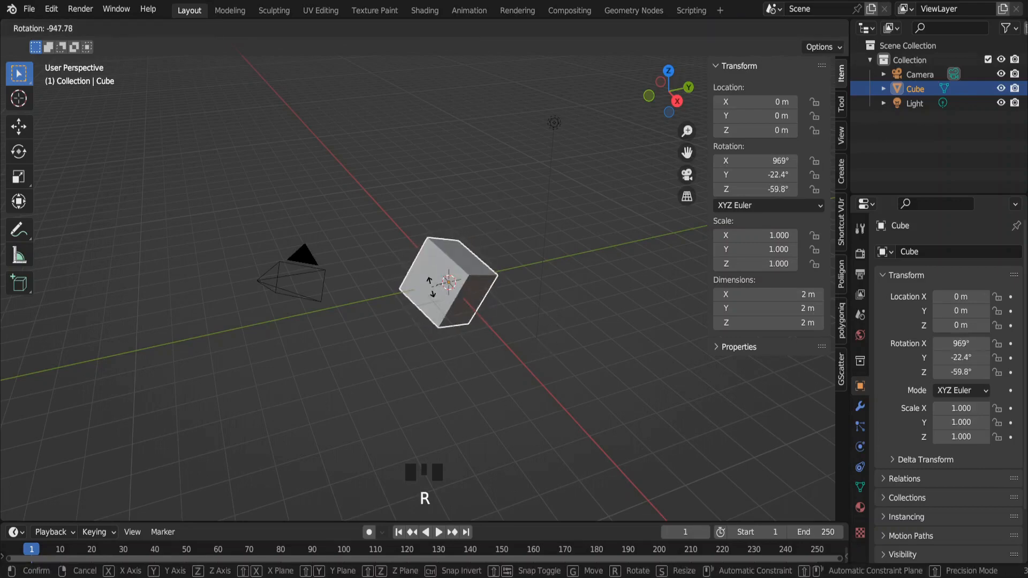
key(z)
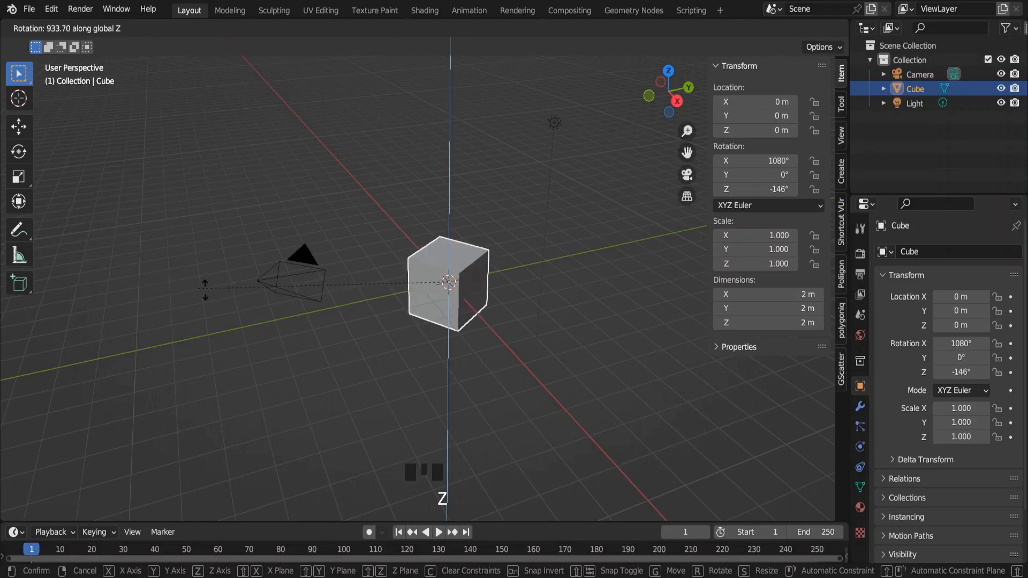
key(x)
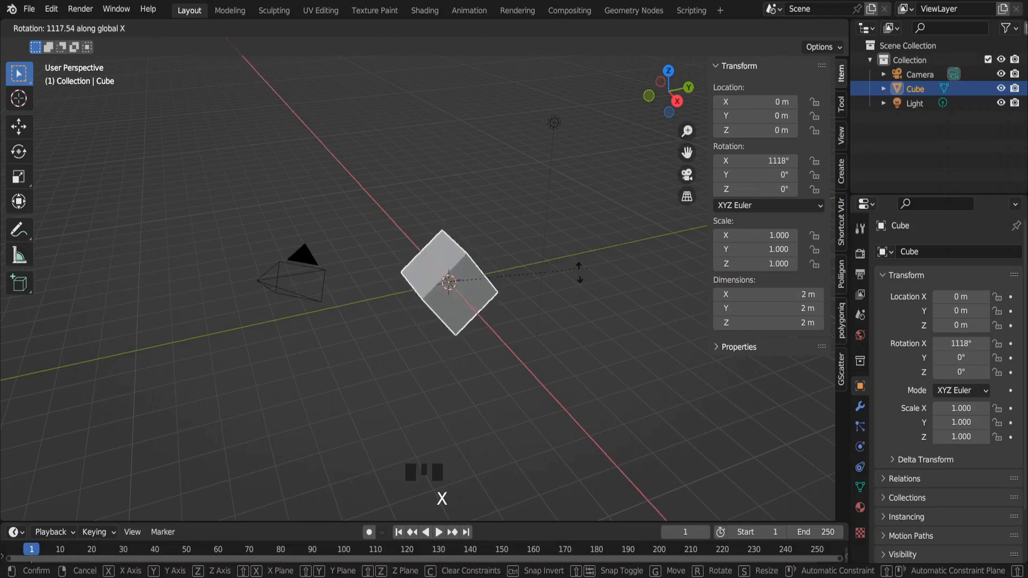
key(y)
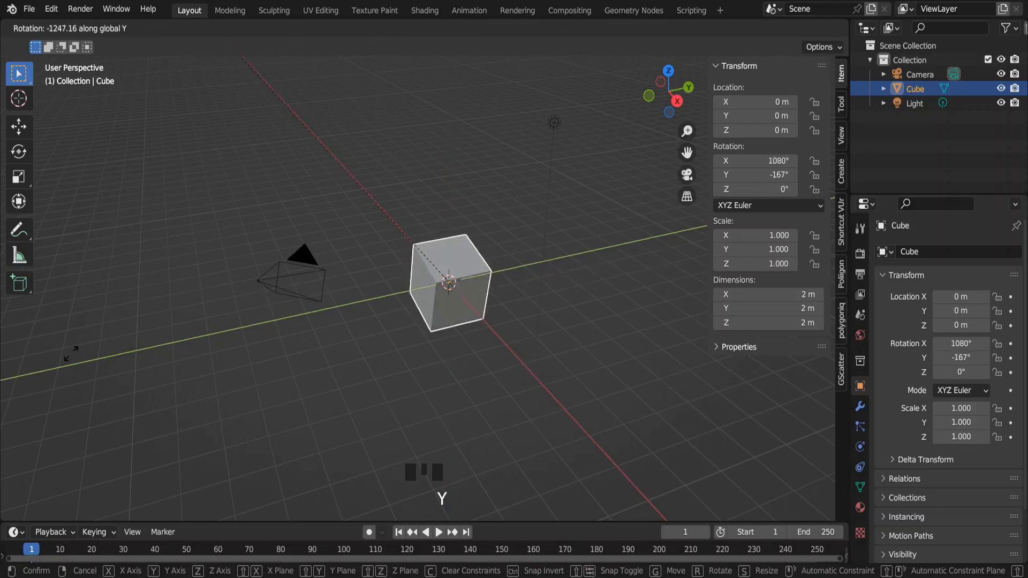
click(625, 390)
- Rotate the cube about the global Z axis and try a further rotation about the X axis
key(r)
key(z)
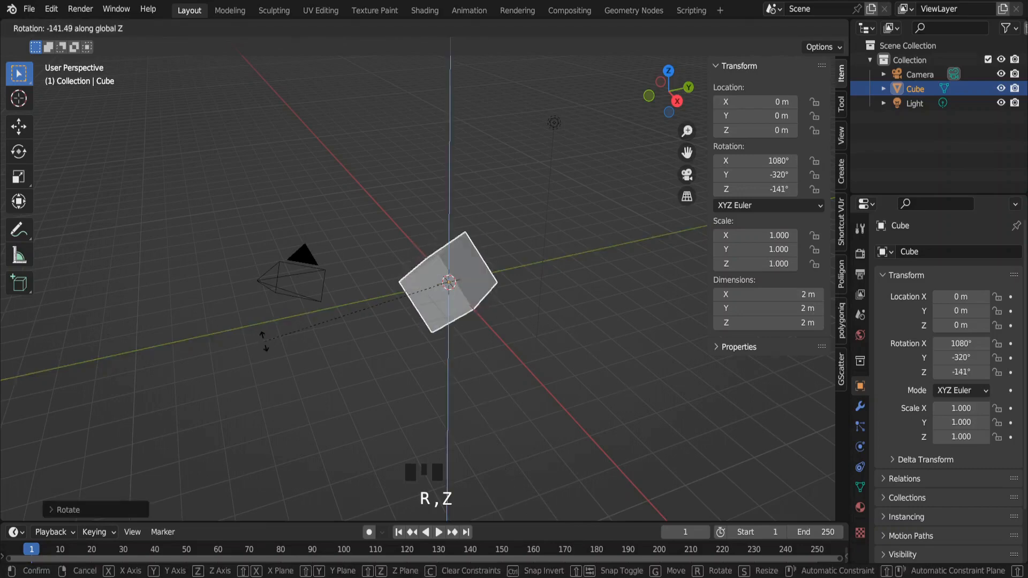
key(r)
key(r)
key(x)
- Undo all the rotations of the cube
key(ctrl+z)
key(ctrl+z)
key(ctrl+z)
key(ctrl+z)
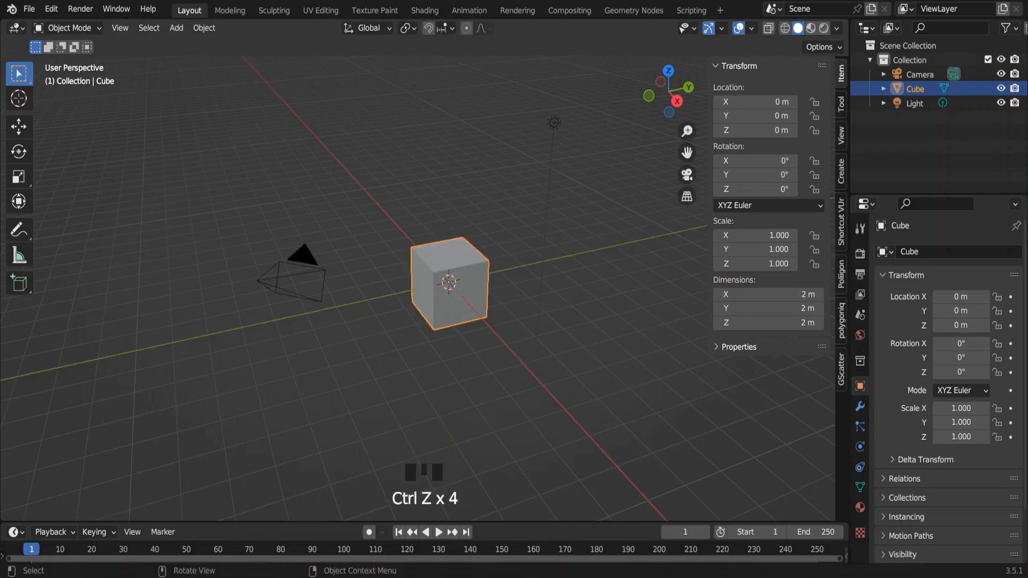
- Scale the cube uniformly to about 2.33, then narrow it along X to a scale of about 0.82
key(s)
click(624, 296)
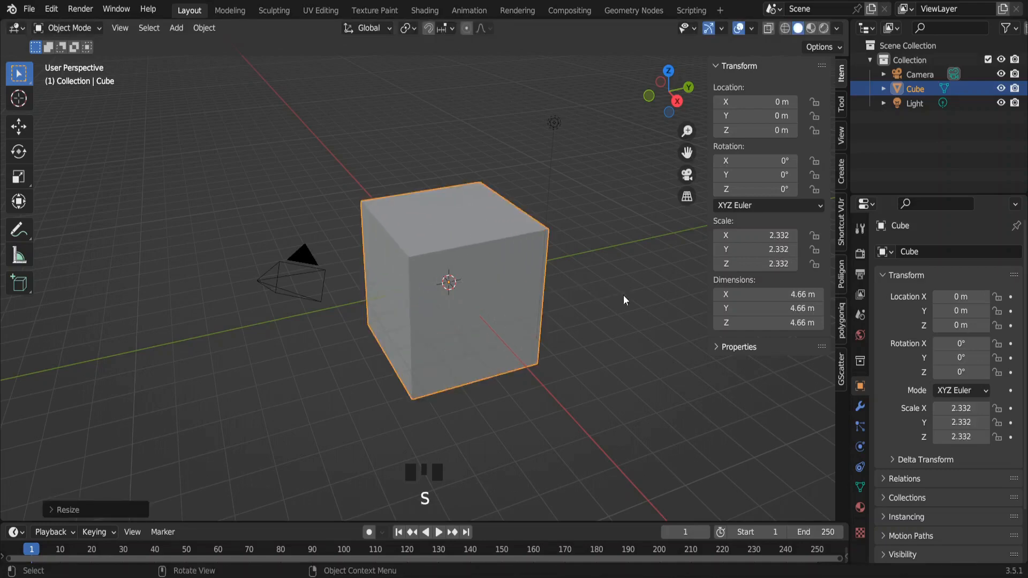
key(s)
key(x)
click(510, 287)
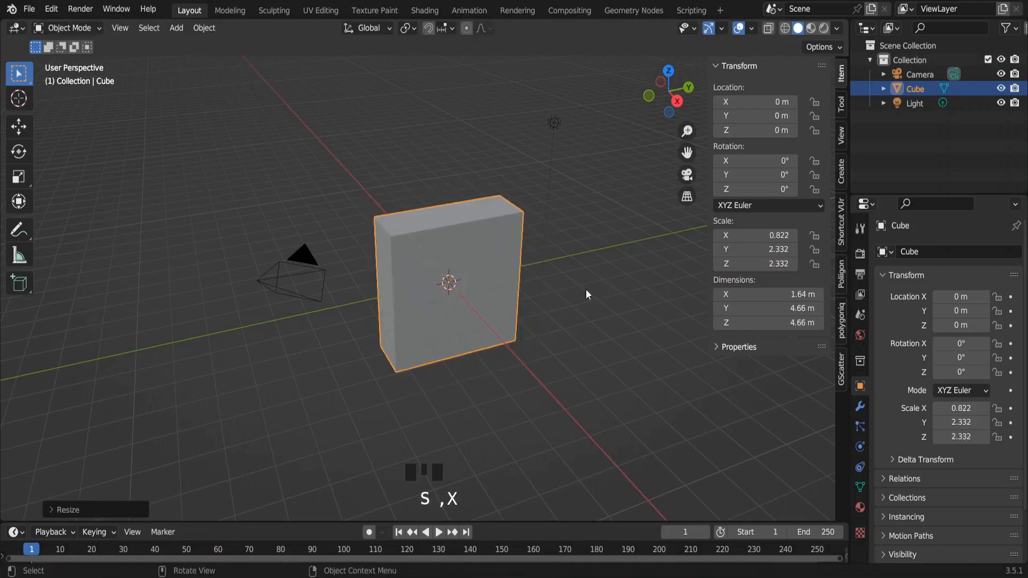
- Scale the cube along the Y axis to about 0.88 and try scaling it along the Z axis
key(s)
key(s)
key(y)
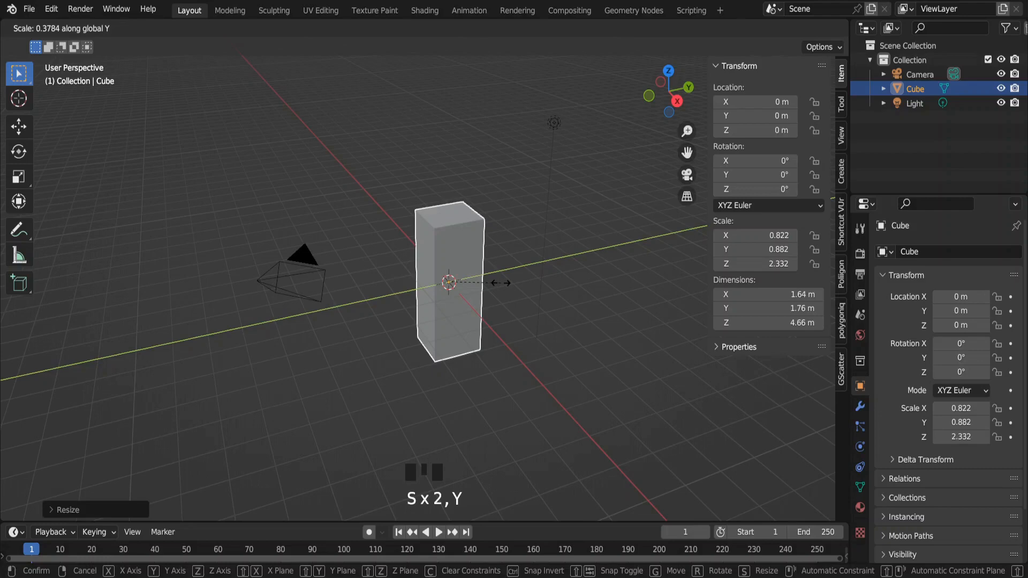
click(502, 283)
key(s)
key(z)
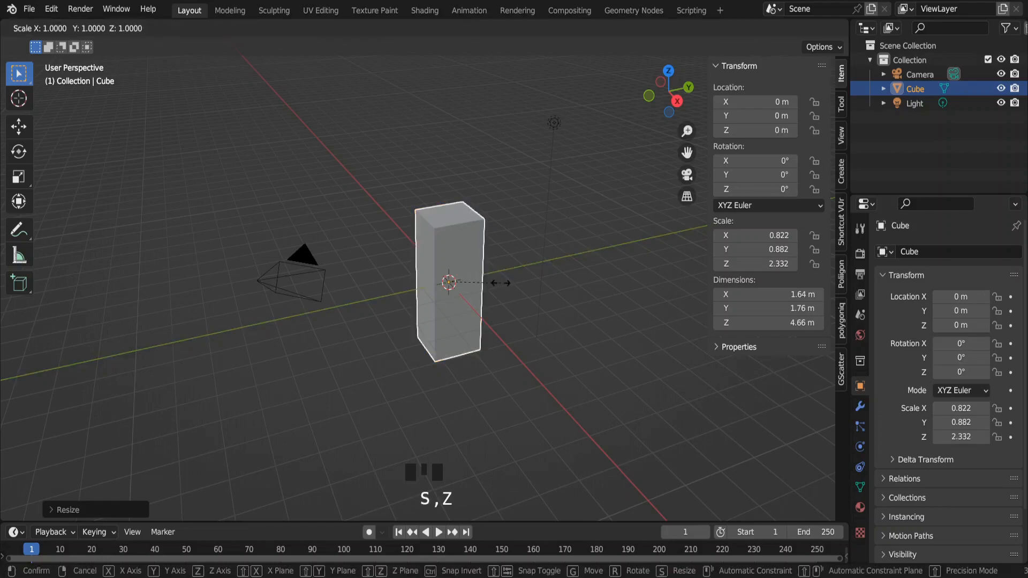
click(482, 265)
- Undo all the scale changes of the cube
key(ctrl+z)
key(ctrl+z)
key(ctrl+z)
key(ctrl+z)
key(ctrl+z)
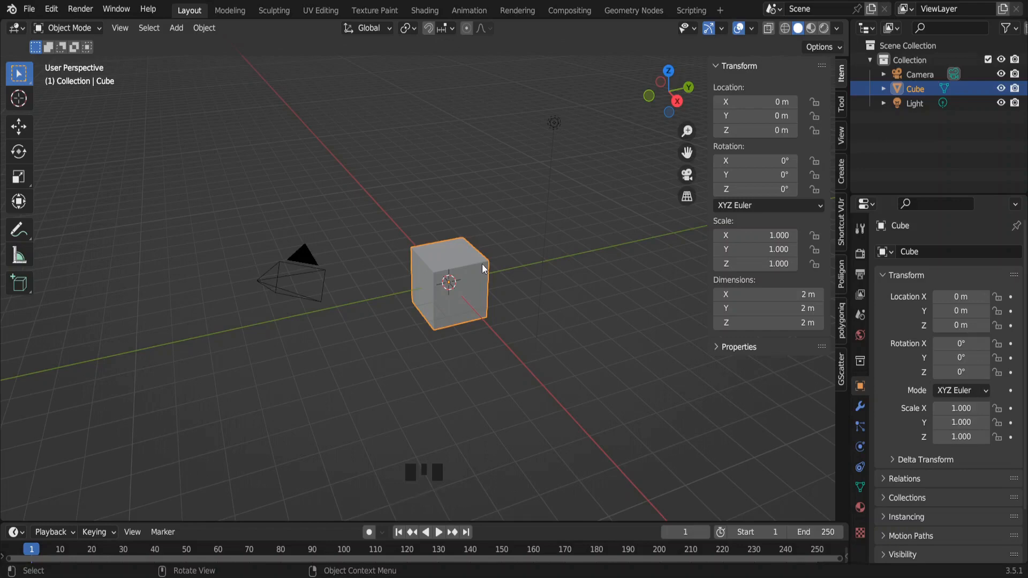
- Enter Edit Mode and move the cube's vertex at X 1, Y 1, Z 1 m to about X 2.61, Y 4.66, Z 0.78 m
key(Tab)
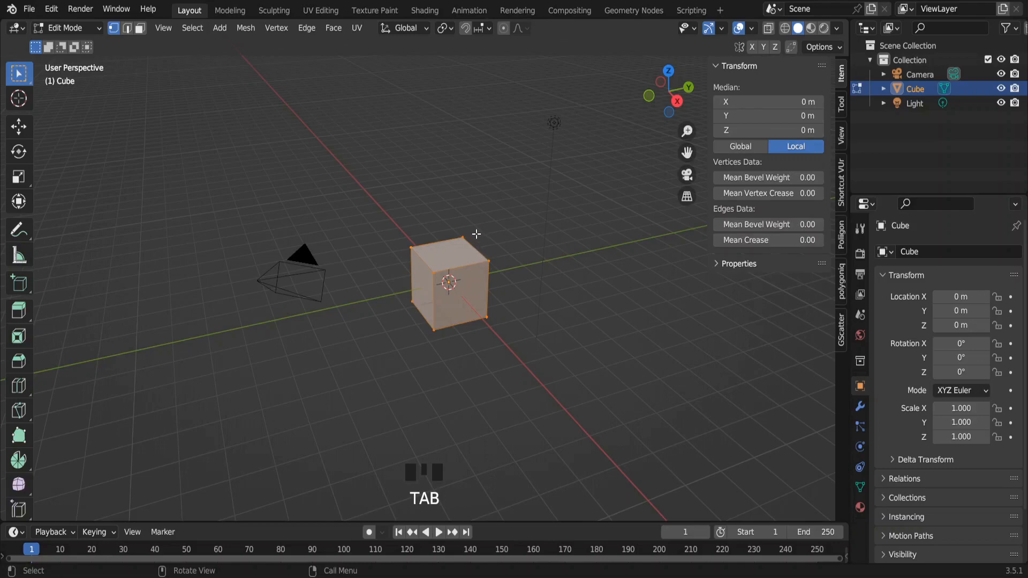
click(433, 273)
click(488, 262)
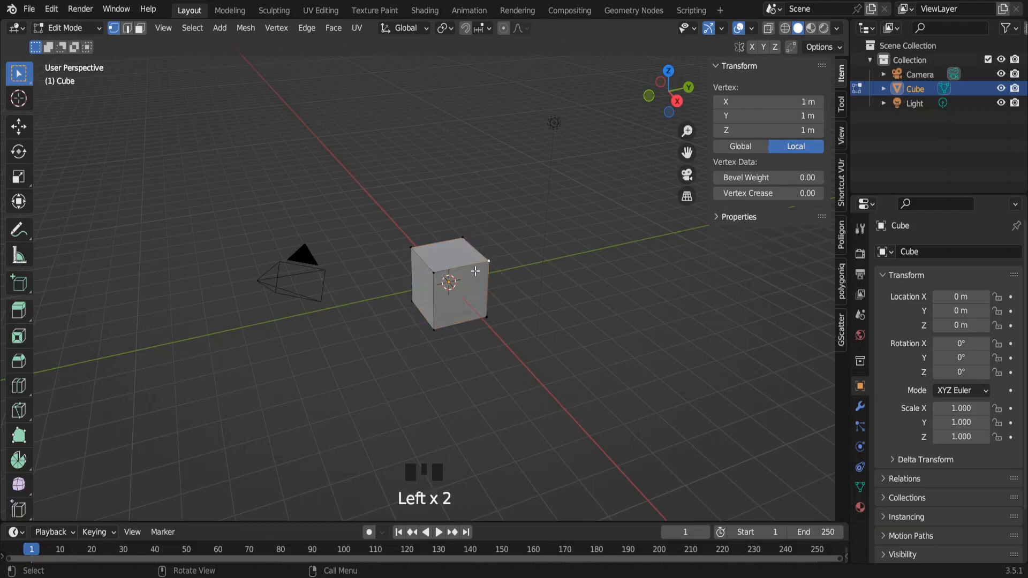
key(g)
click(560, 261)
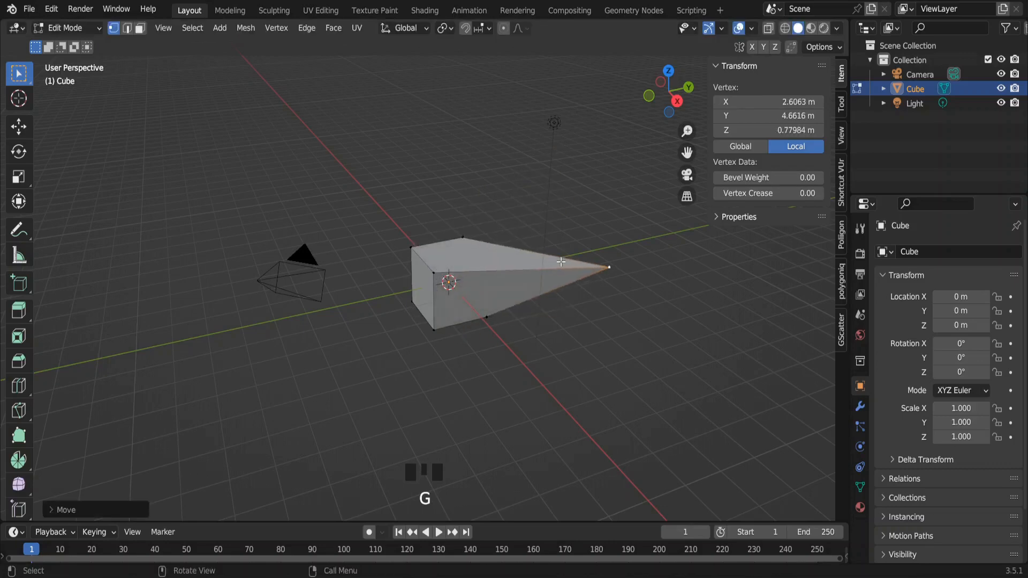
- Move the vertex at X 1, Y -1, Z 1 m to about X 3.00, Y -1.61, Z -3.07 m and its neighbour to about X -2.98, Y -1.70, Z 4.07 m
click(434, 276)
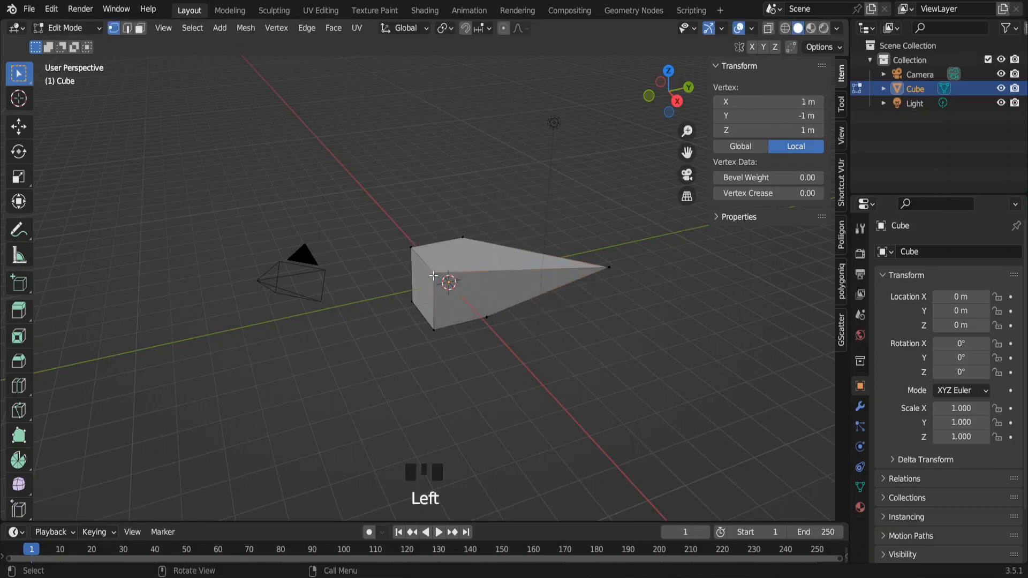
key(g)
click(419, 288)
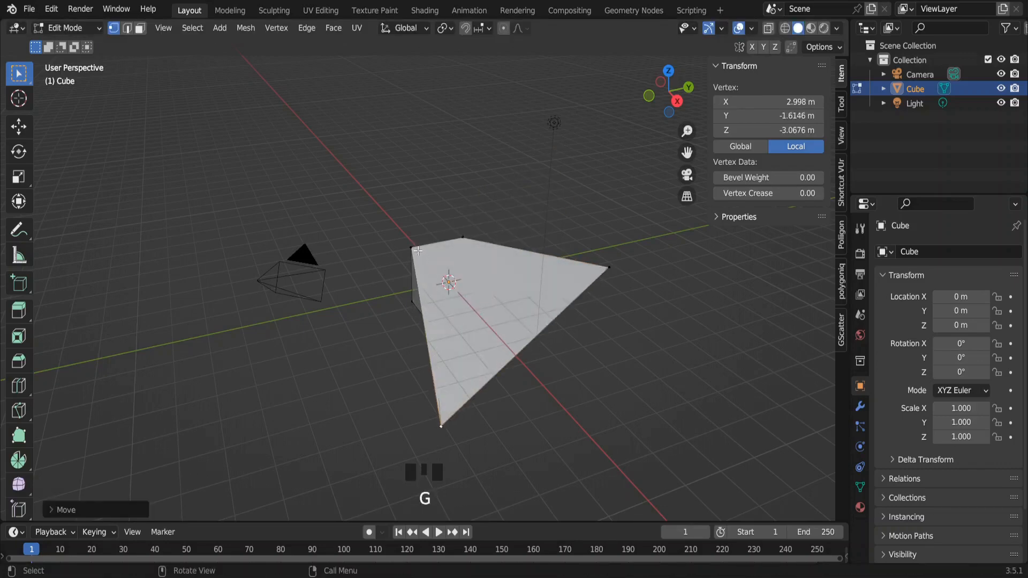
click(417, 250)
key(g)
click(489, 234)
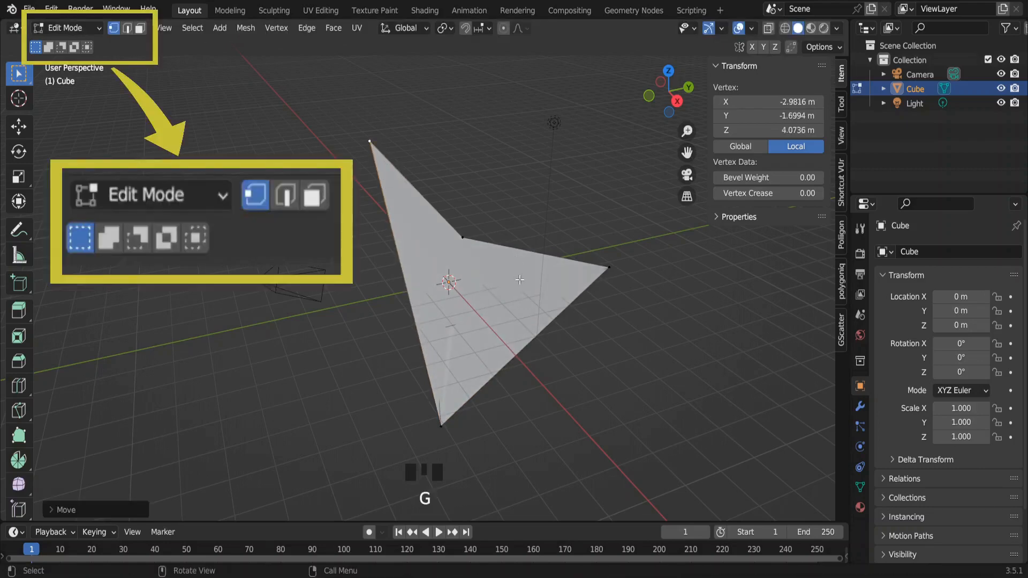
- Undo all the vertex moves to restore the original cube
key(ctrl+z)
key(ctrl+z)
key(ctrl+z)
key(ctrl+z)
key(ctrl+z)
key(ctrl+z)
key(ctrl+z)
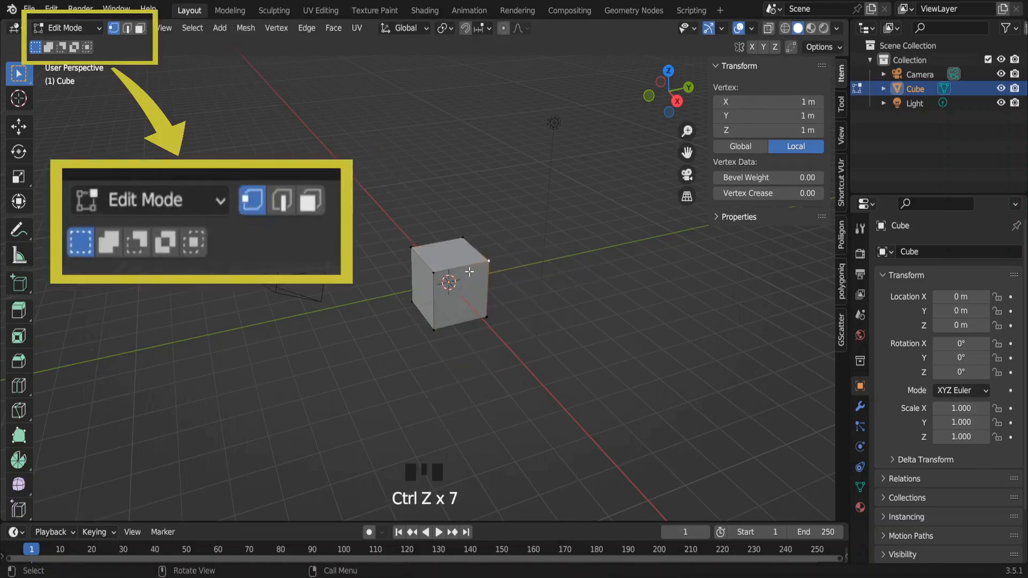
- Switch to edge selection and try moving and rotating the cube's upper edge at X 1, Z 1 m
key(2)
click(463, 270)
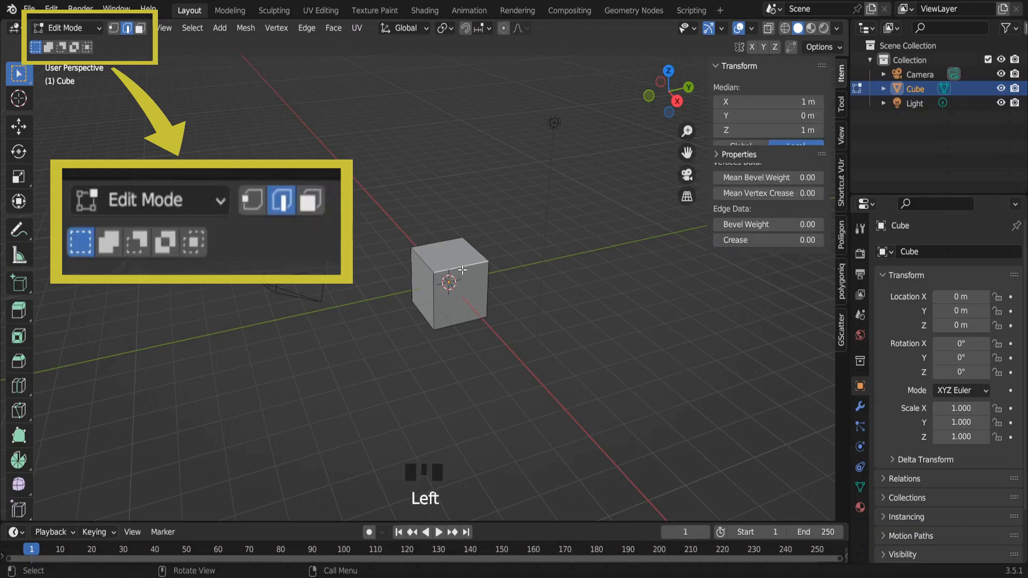
key(g)
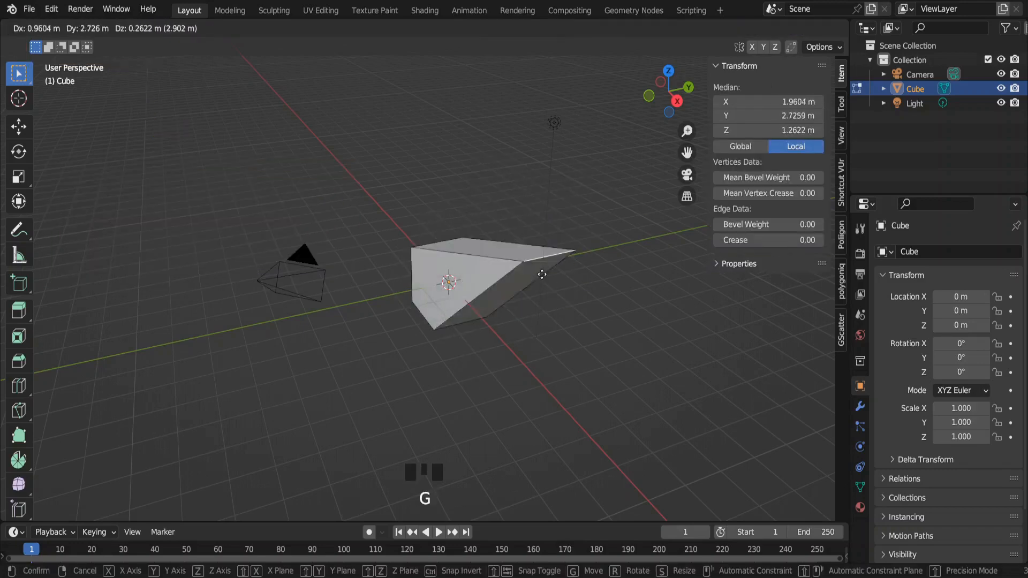
right_click(542, 274)
key(r)
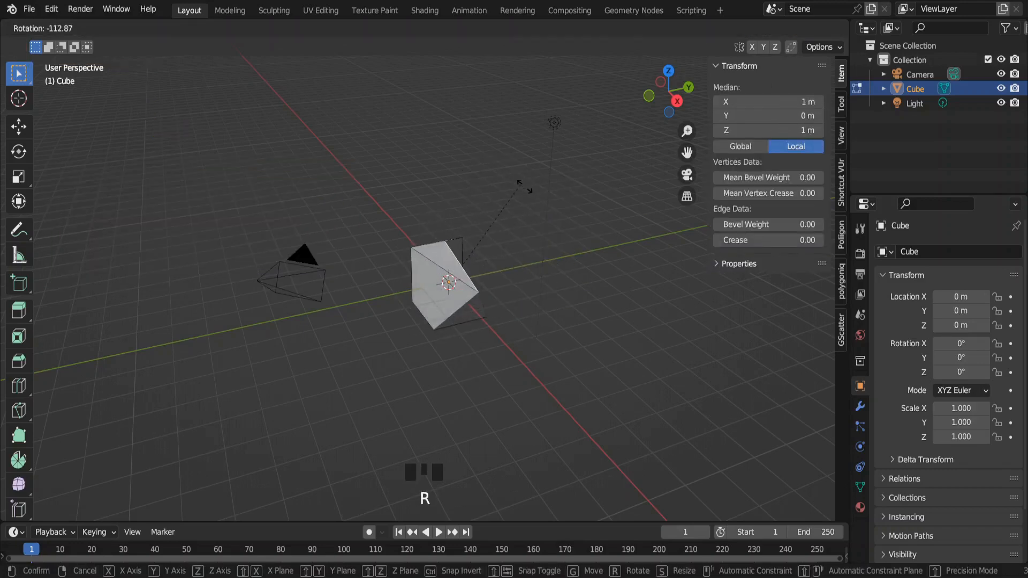
right_click(476, 166)
- Switch to face selection and select the cube's top face
key(3)
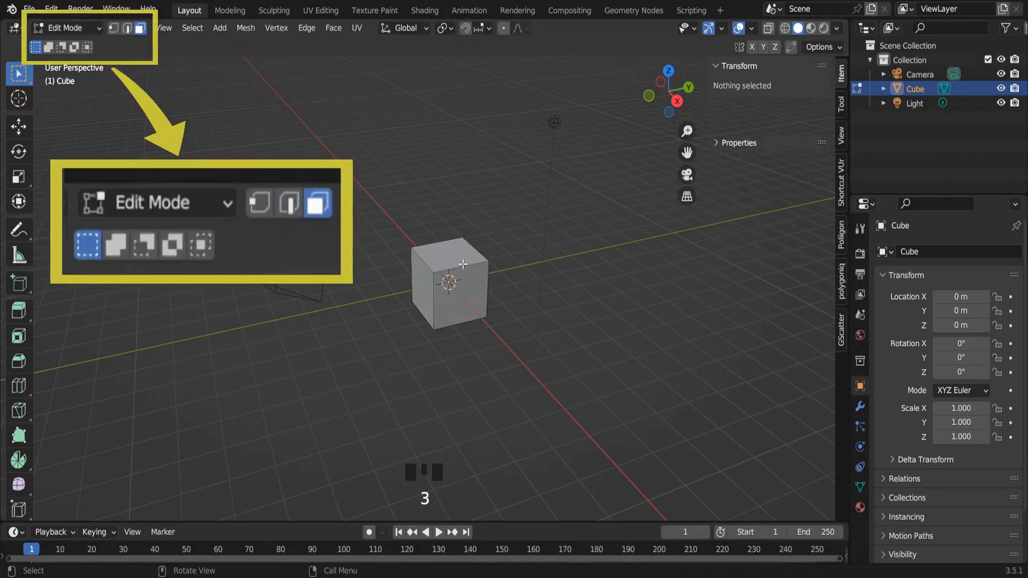
click(462, 248)
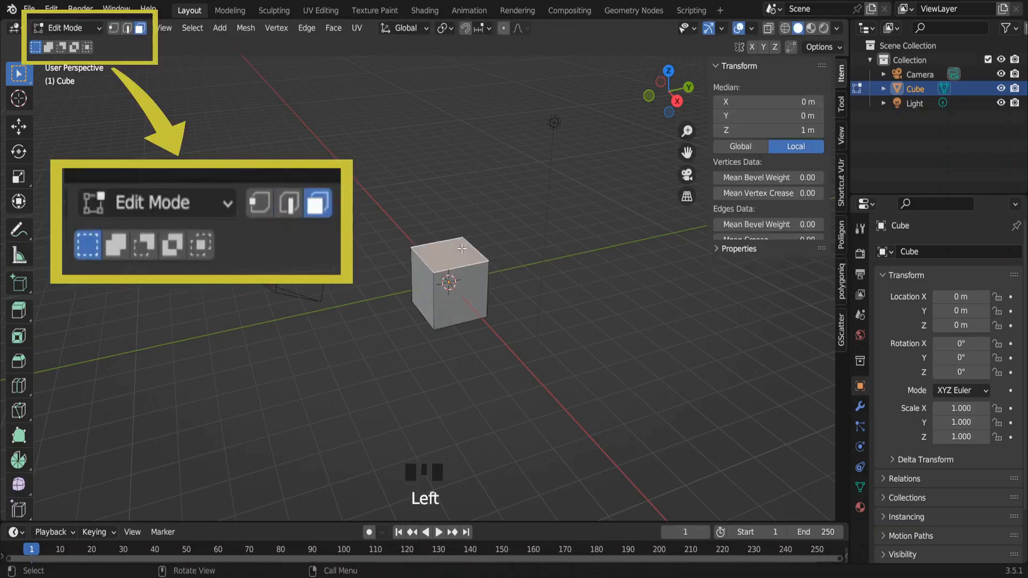
- Move the top face to about X -1.97, Y -3.05, Z 2.32 m and rotate it freely
key(g)
right_click(476, 264)
key(g)
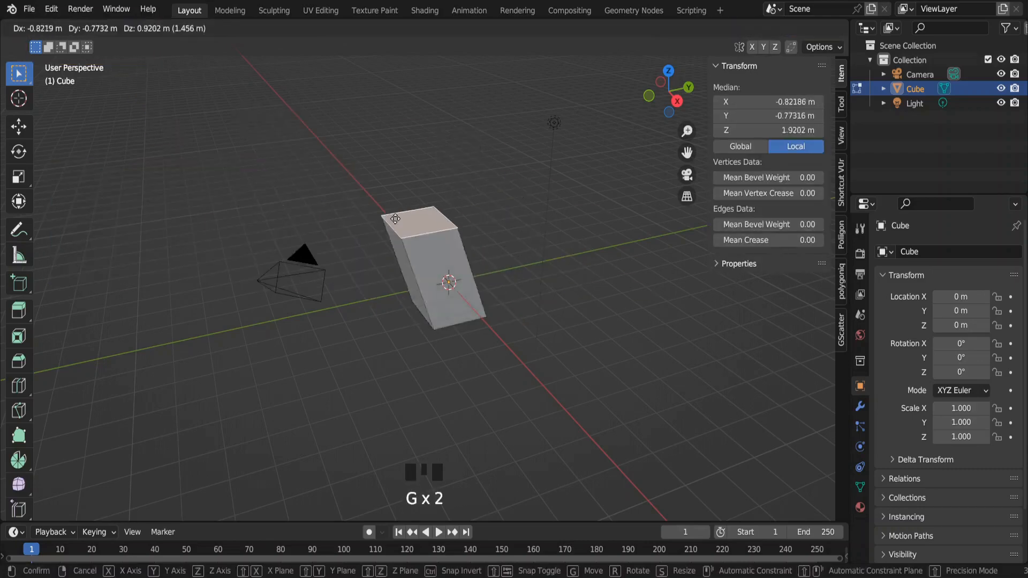
click(375, 225)
key(r)
click(450, 176)
- Rotate the displaced face about the X axis and move it once more
key(r)
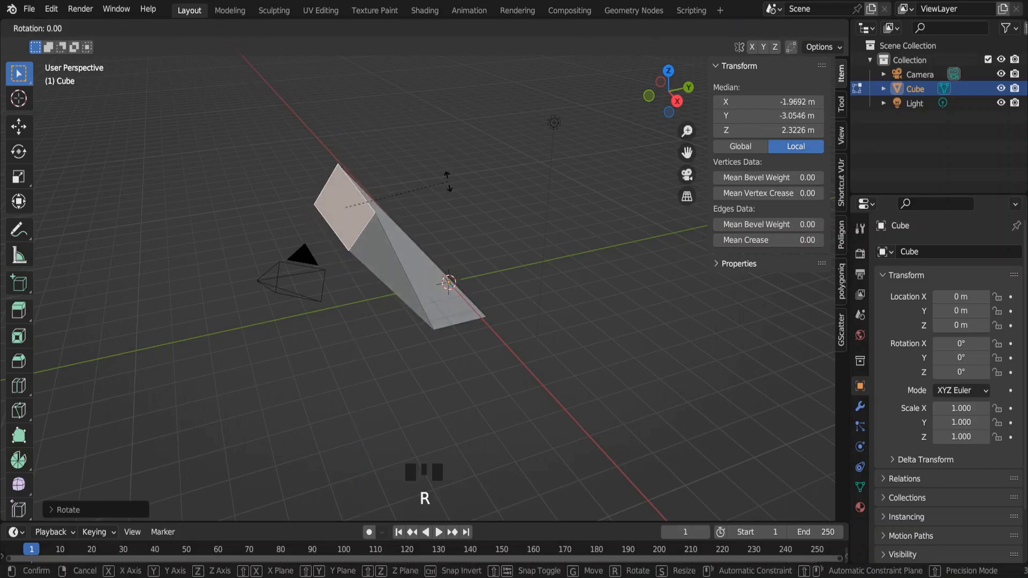
key(x)
click(403, 219)
key(g)
click(489, 243)
- Undo all the changes to the top face and return the cube to Object Mode
key(ctrl+z)
key(ctrl+z)
key(ctrl+z)
key(ctrl+z)
key(ctrl+z)
key(ctrl+z)
key(ctrl+z)
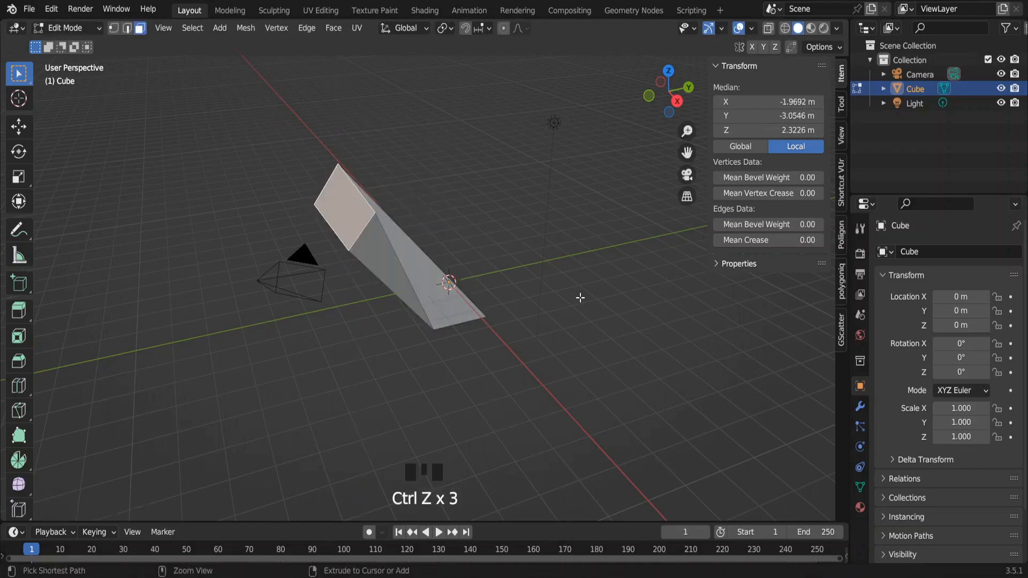
key(Tab)
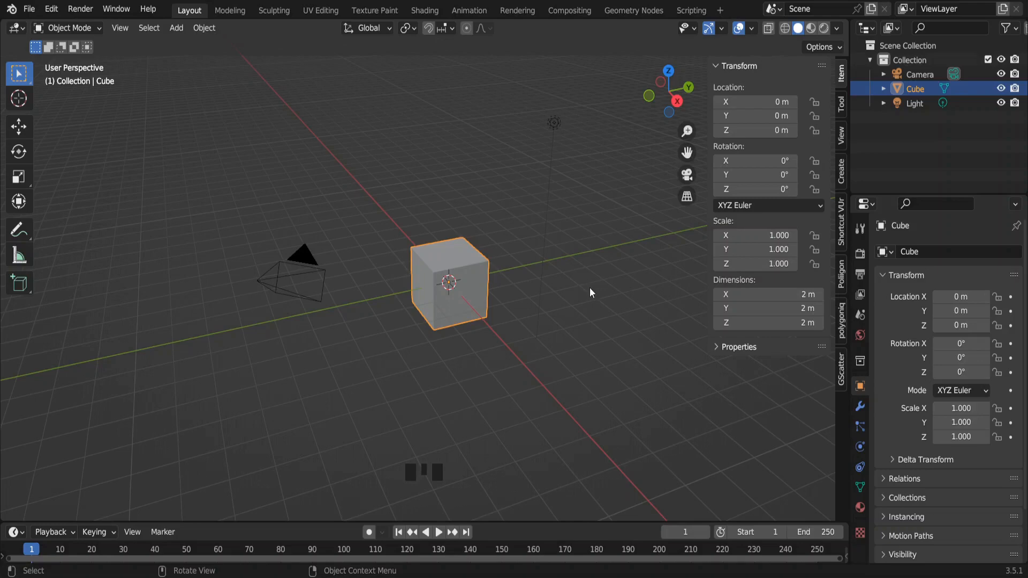
- Scale the cube along the Y axis to exactly 0.2 using incremental snapping
key(s)
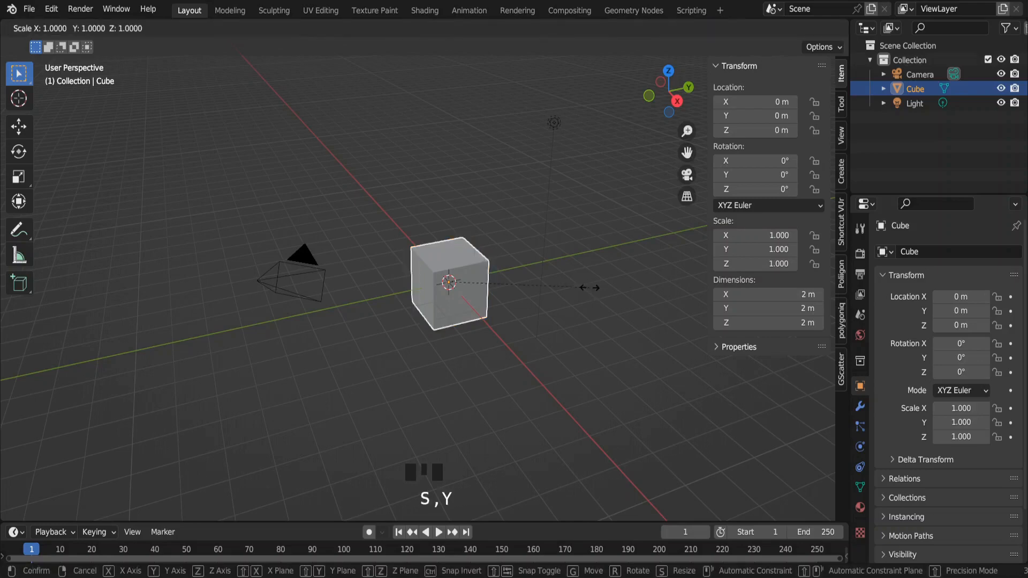
key(y)
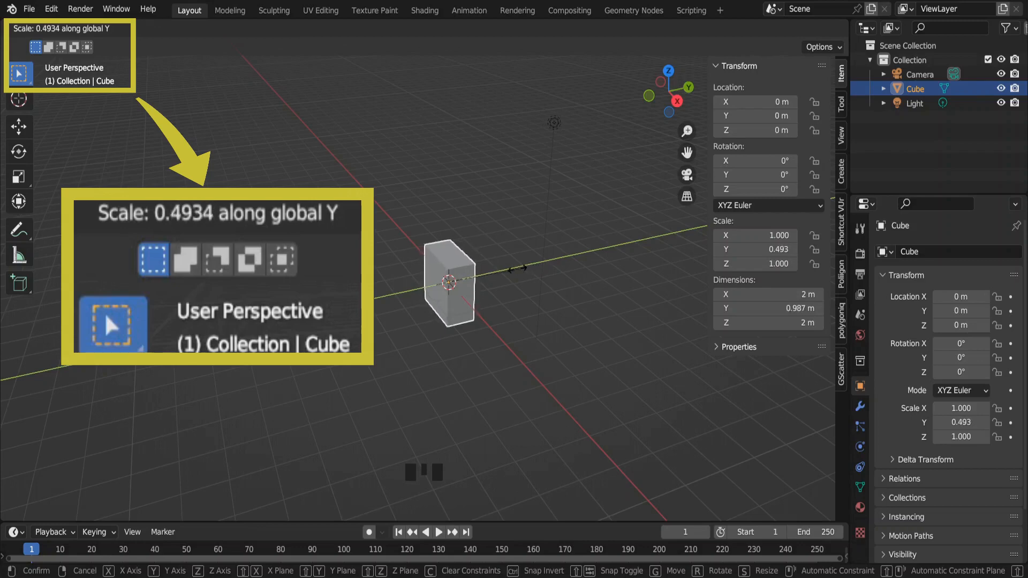
key(ctrl)
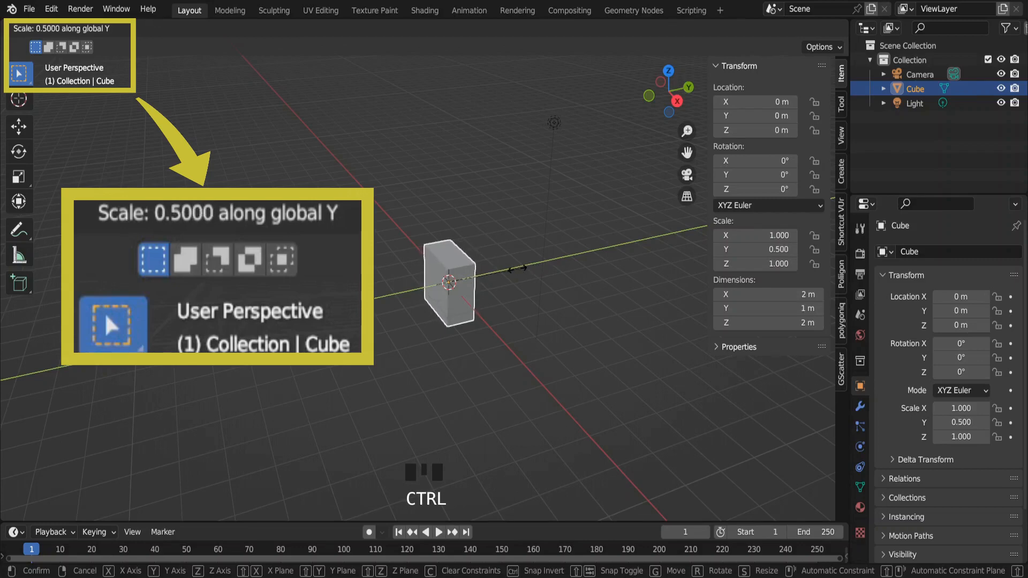
key(shift)
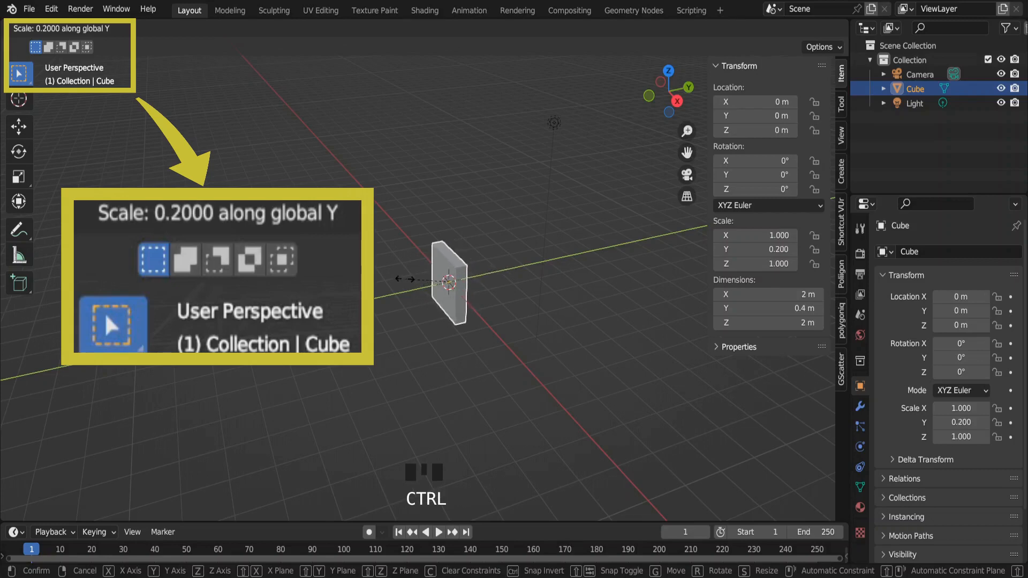
click(405, 284)
- Scale the cube along the Z axis to 0.5 and along the X axis to 0.25
key(s)
key(z)
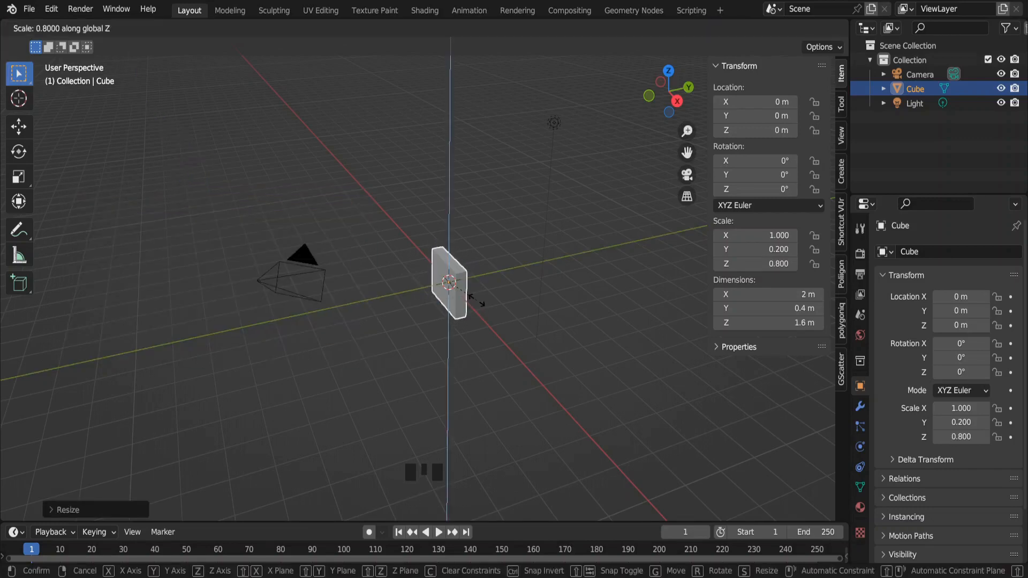
click(470, 284)
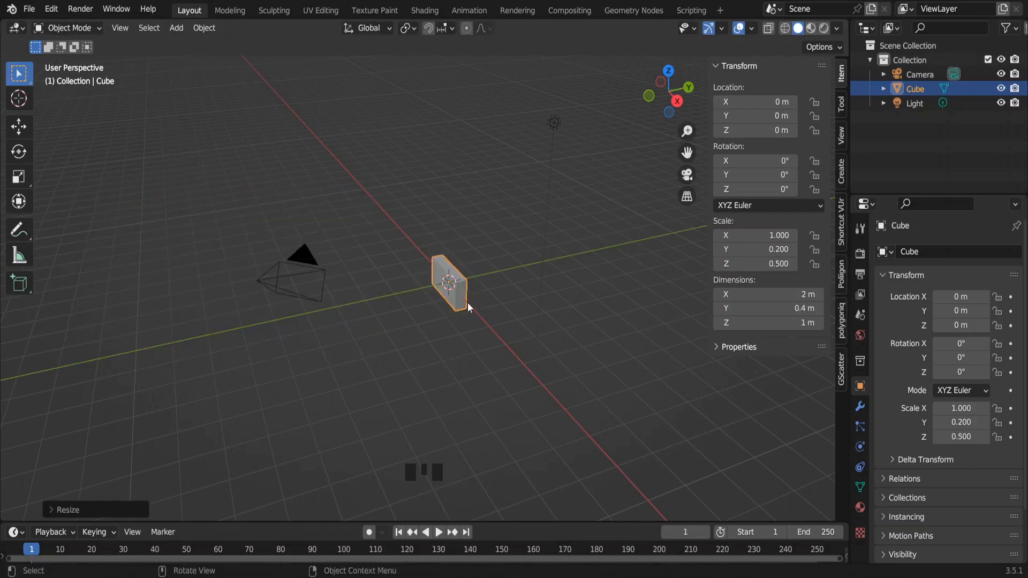
key(s)
key(x)
click(439, 252)
- Set the block's dimensions to 0.2 m in Y and 0.6 m in Z
middle_drag(439, 252, 426, 242)
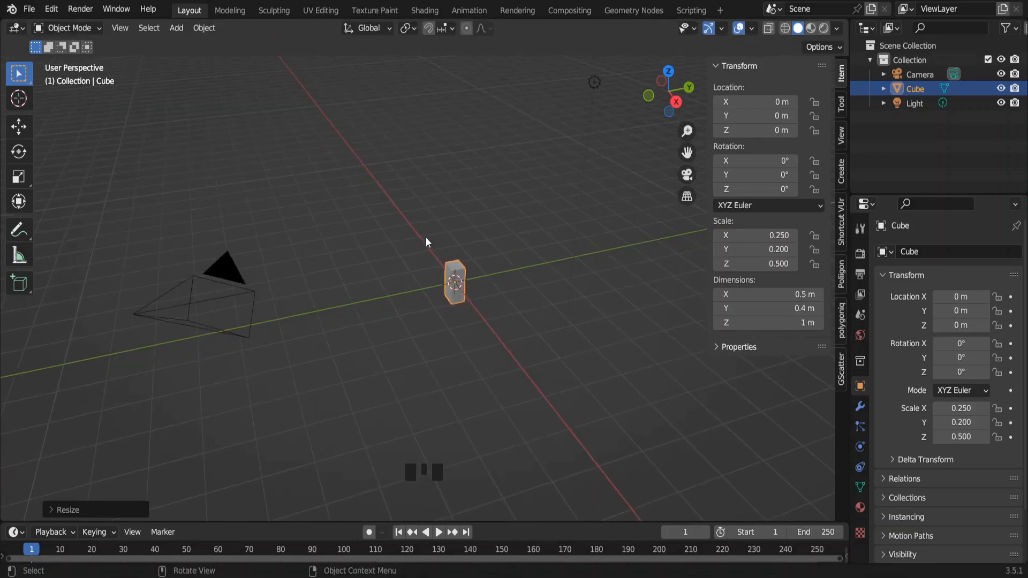
key(KP_Decimal)
middle_drag(426, 236, 298, 262)
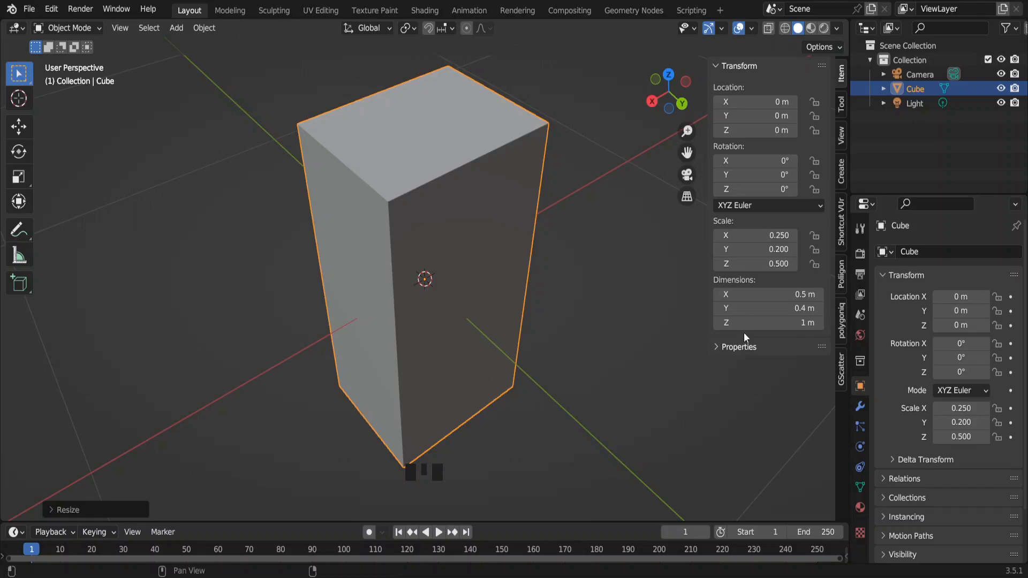
click(764, 309)
text(.2)
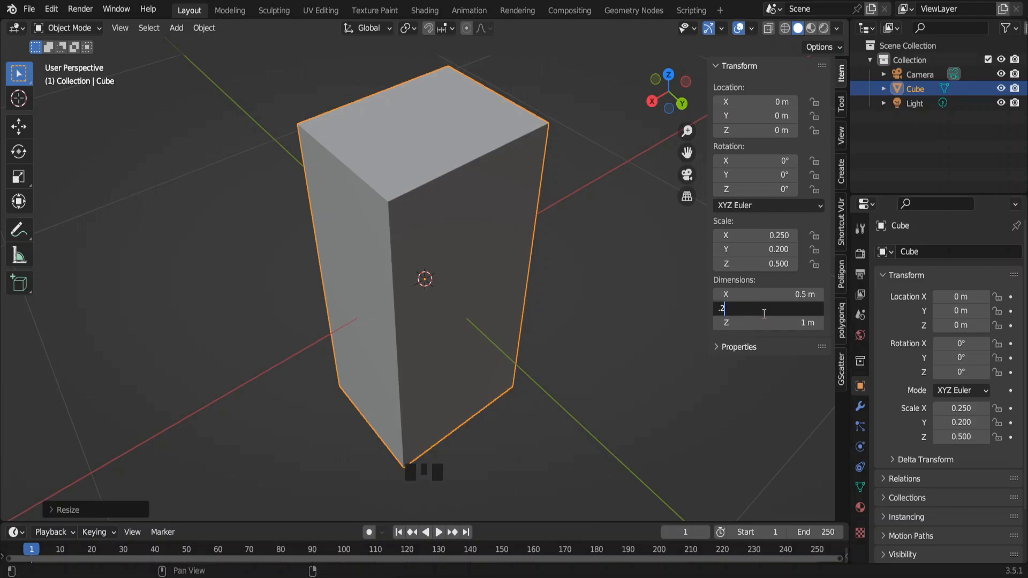
key(Return)
click(764, 317)
text(.6)
key(Return)
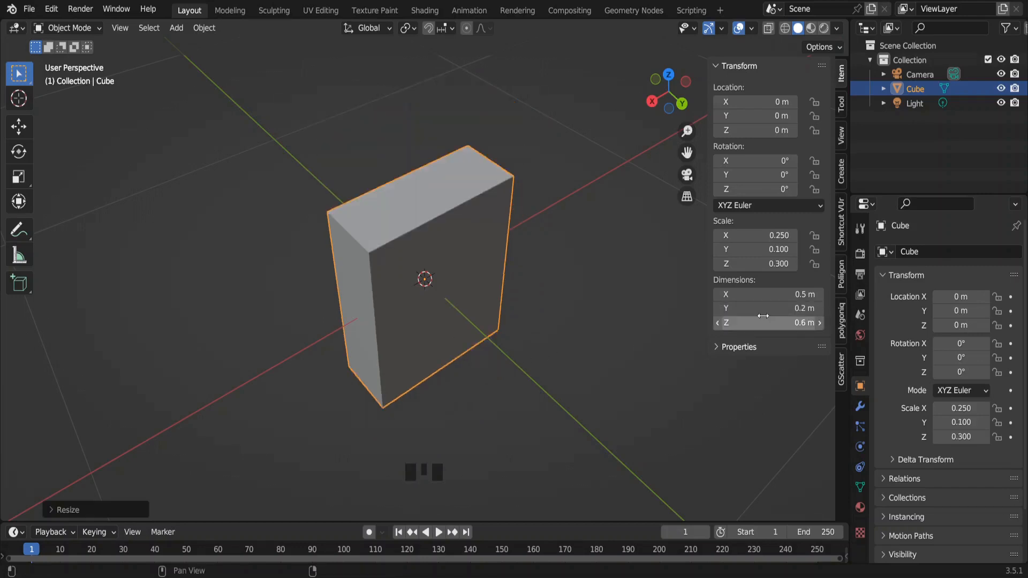
- Enter Edit Mode and select the block's top face
middle_drag(423, 276, 438, 353)
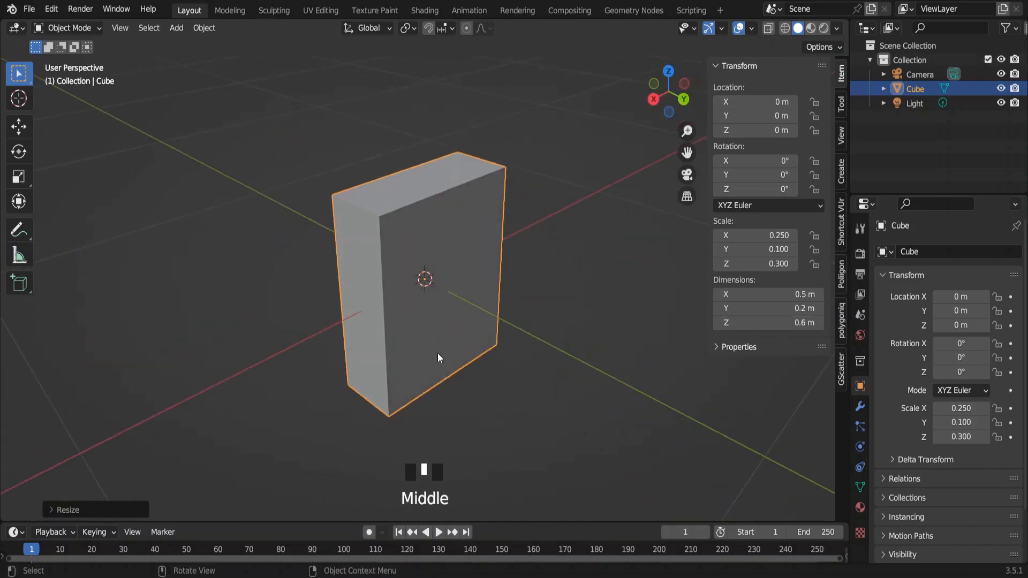
key(Tab)
click(412, 183)
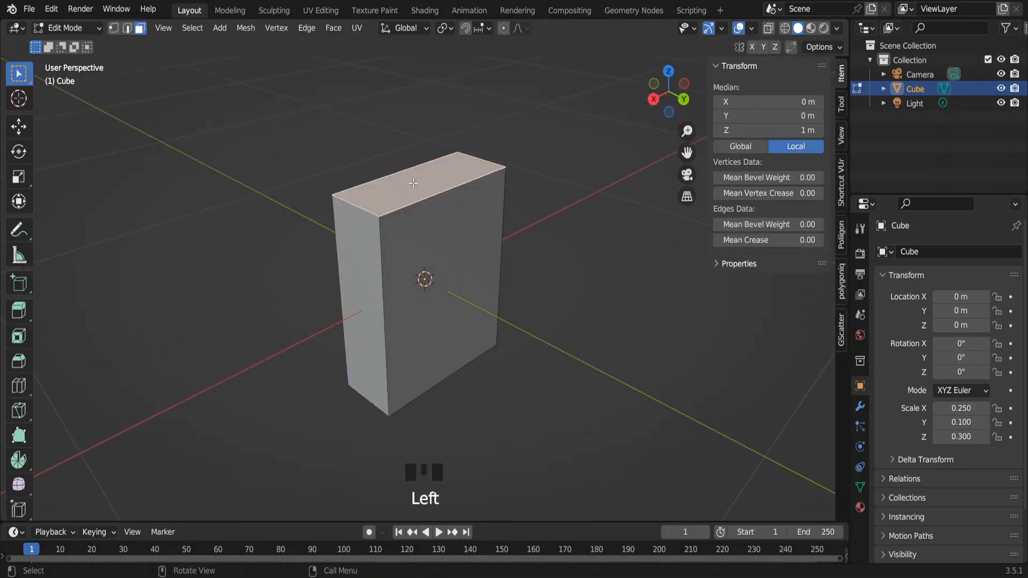
- Try extruding the top face along its normal by 0.1 m and by 0.2 m
key(e)
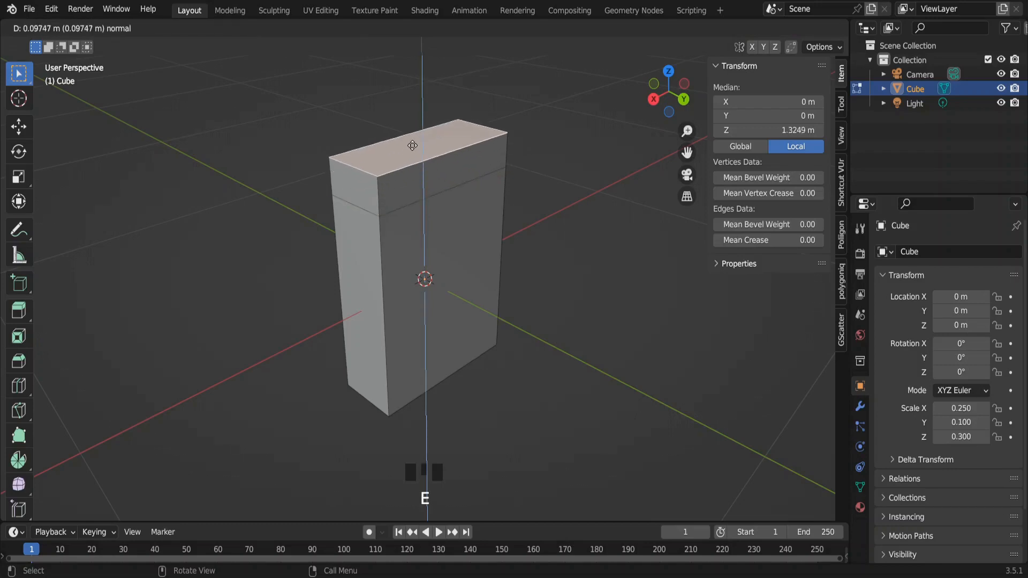
text(.1)
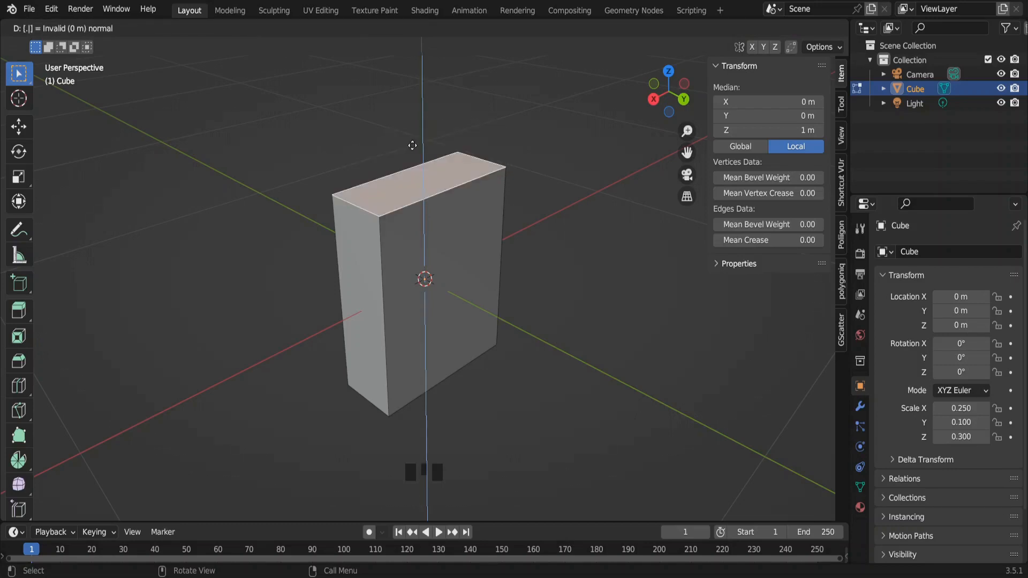
key(BackSpace)
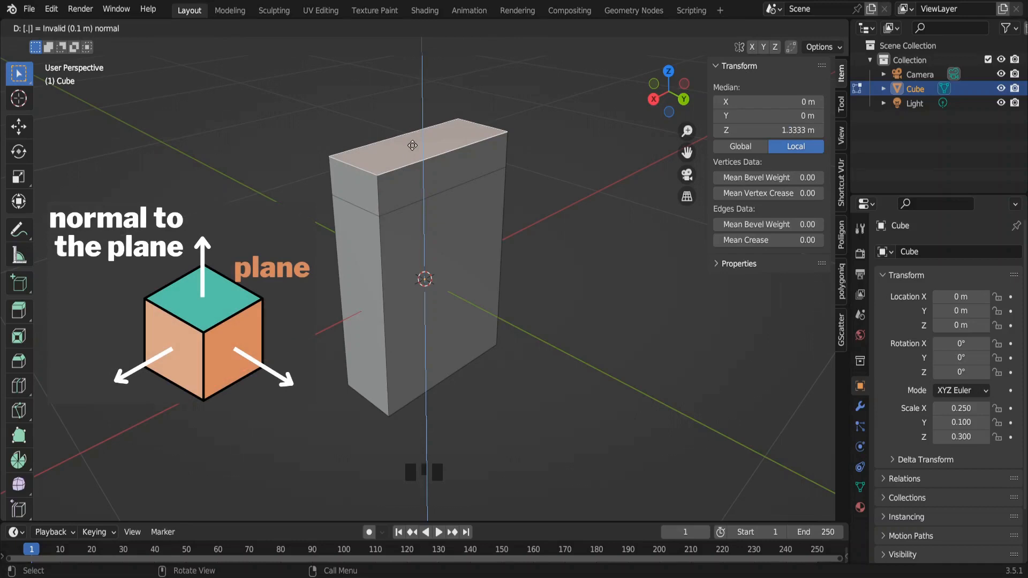
text(2)
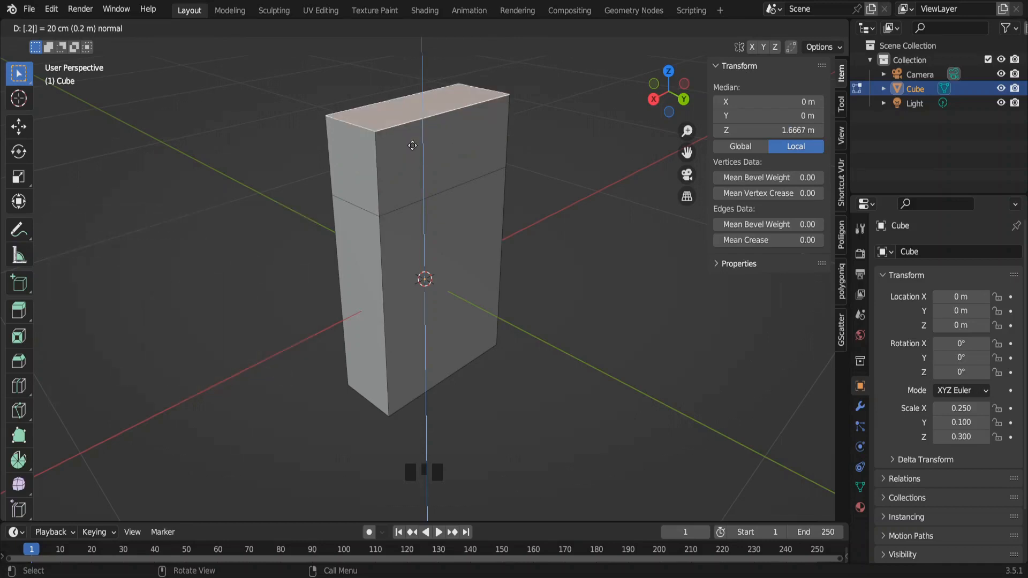
key(Escape)
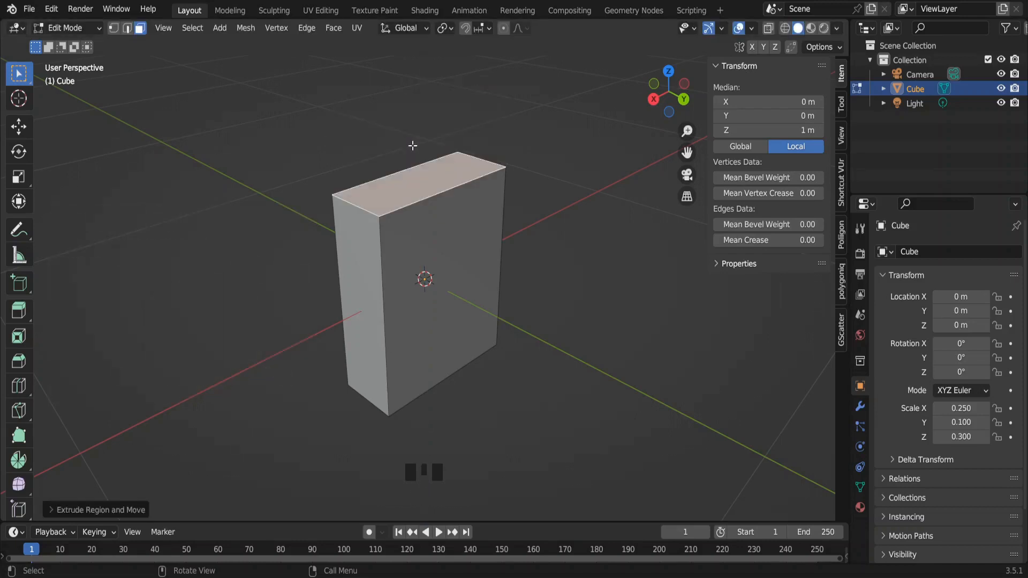
- Try moving the top face along the Z axis and undo the last change
key(g)
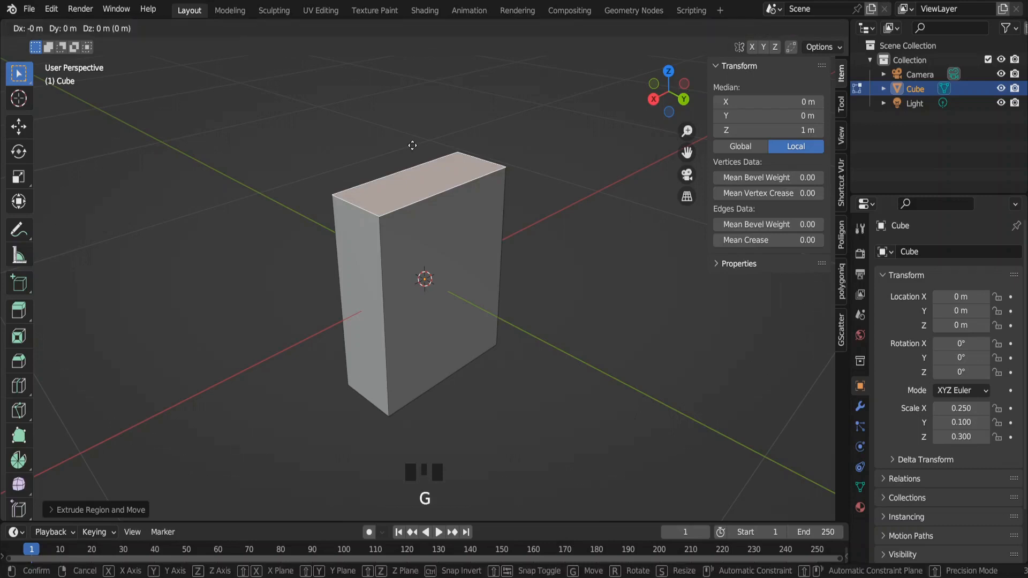
key(z)
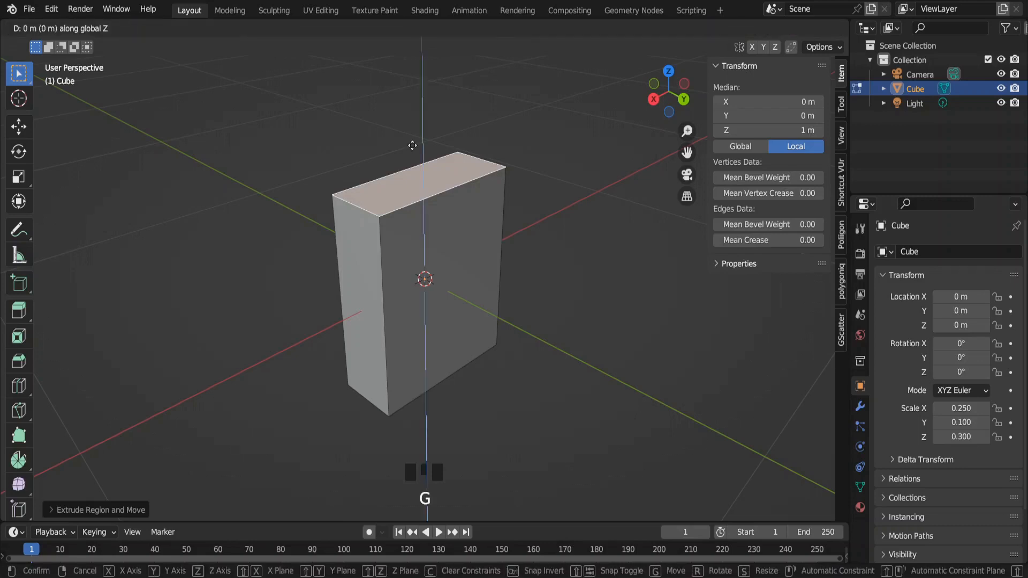
click(412, 146)
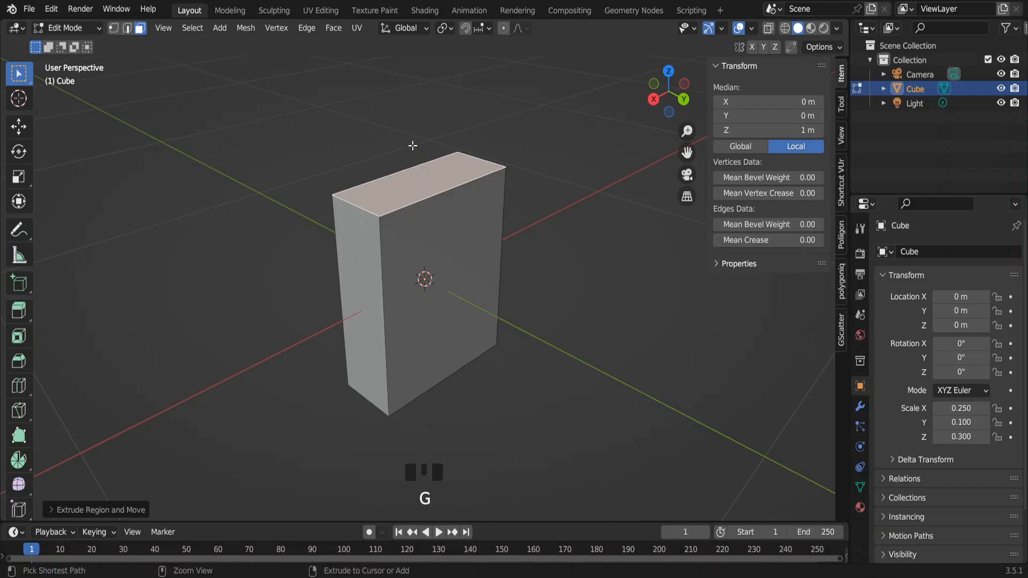
key(ctrl+z)
- Extrude the block's top face upward to a local Z of 1.5 m
key(e)
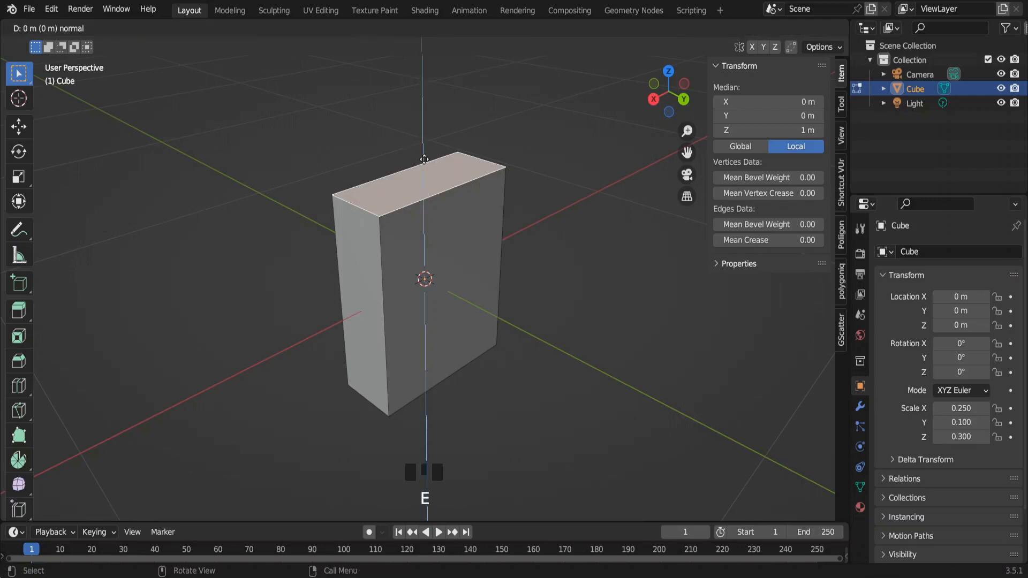
click(425, 160)
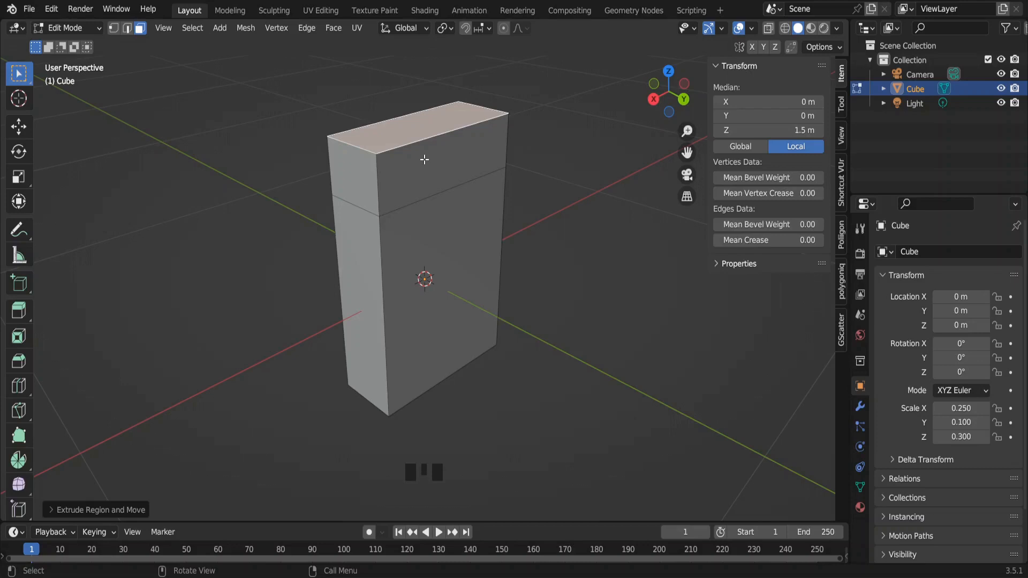
- Add two evenly spaced vertical loop cuts across the block's width and scale them apart along X until they sit near the side edges
key(ctrl+r)
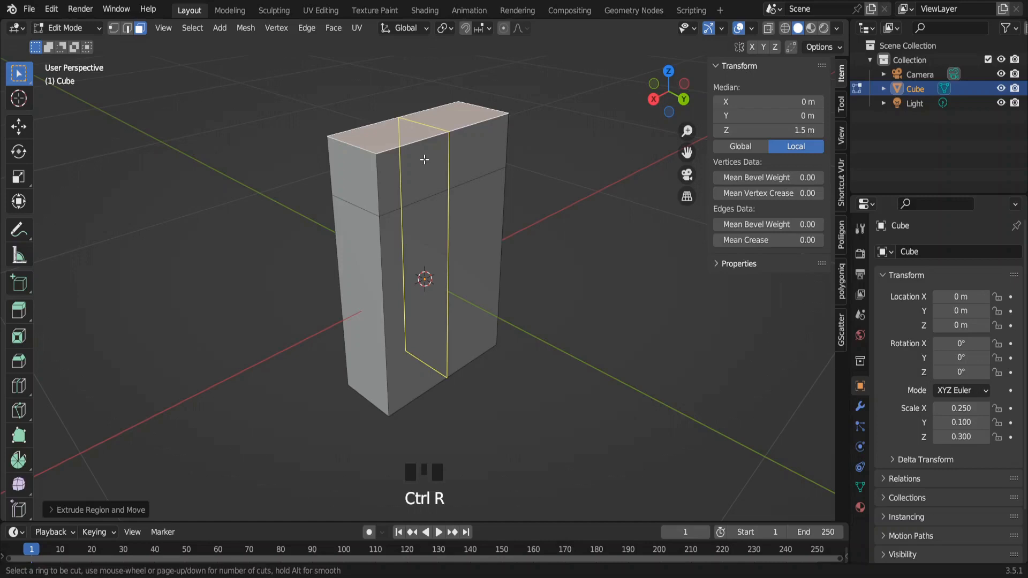
scroll(425, 159, up, 1)
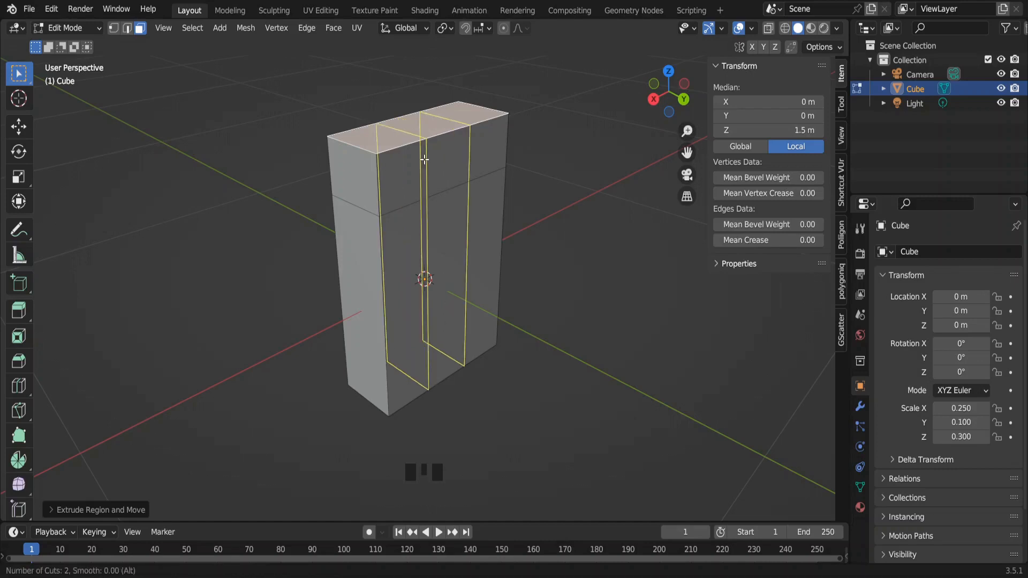
click(424, 159)
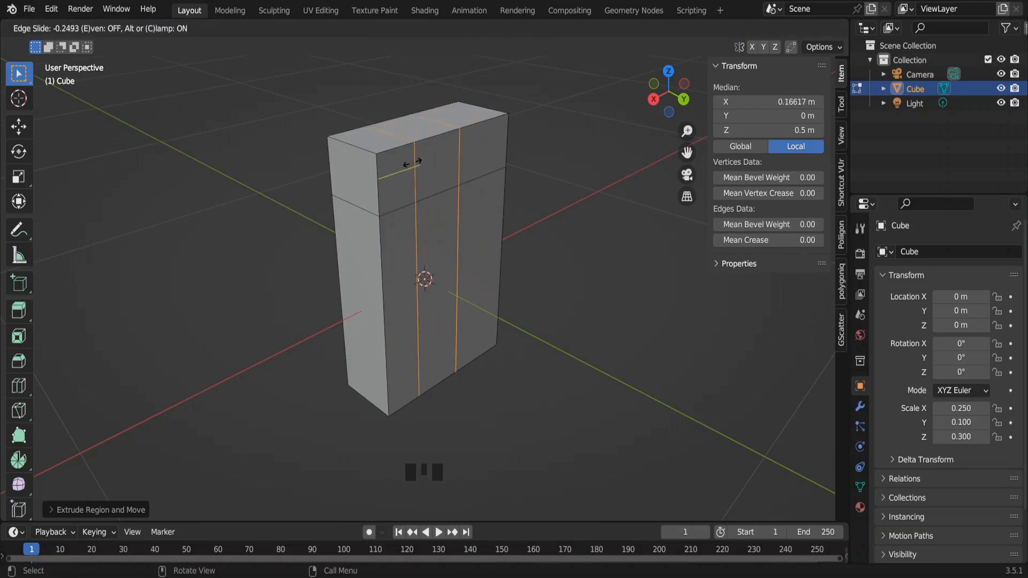
key(Escape)
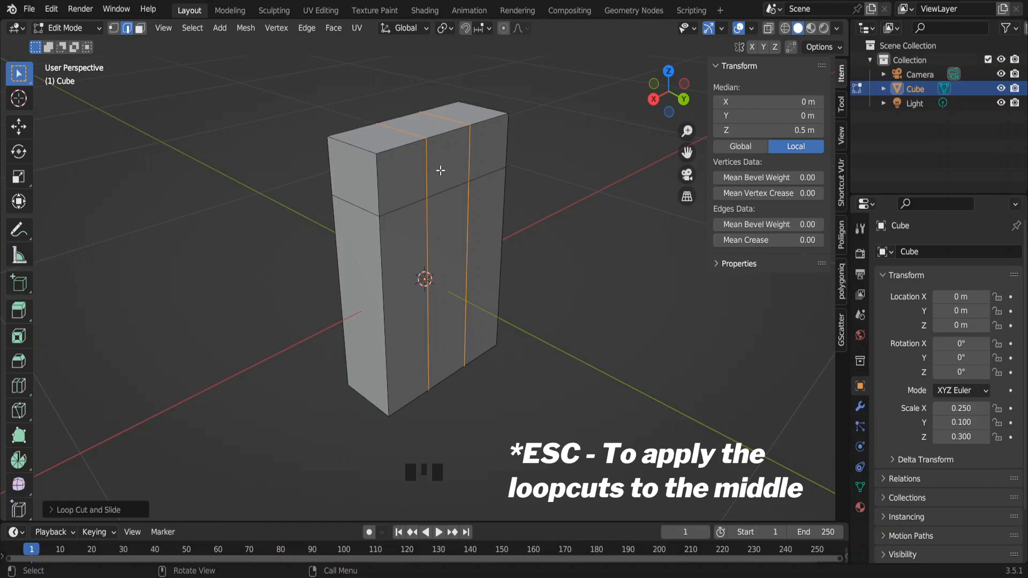
key(s)
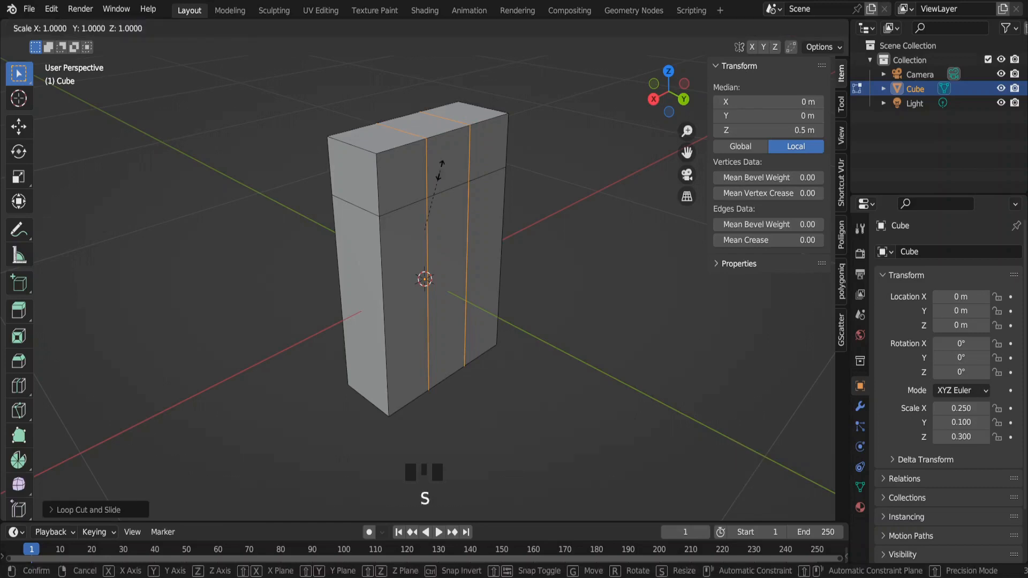
key(x)
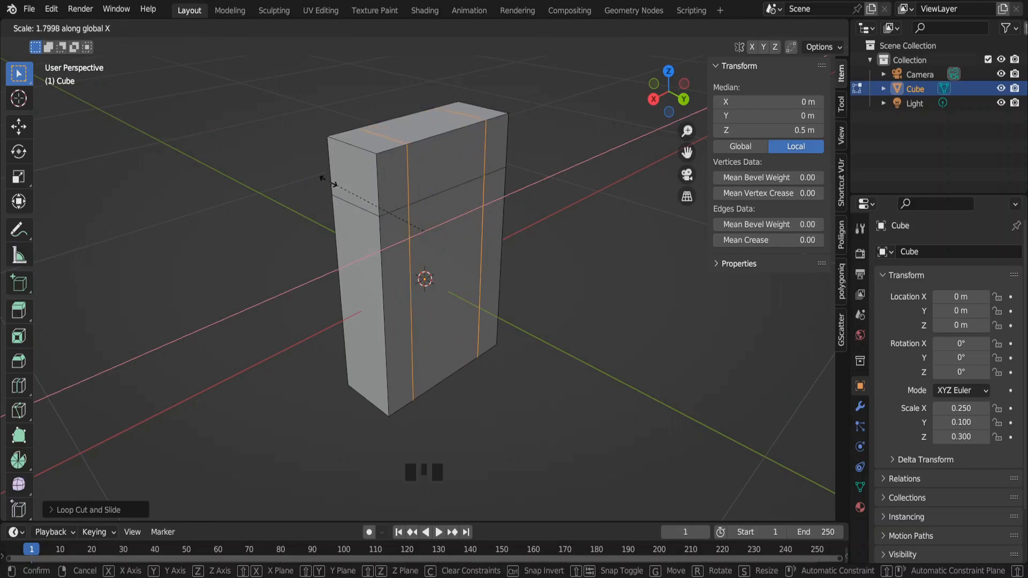
click(288, 185)
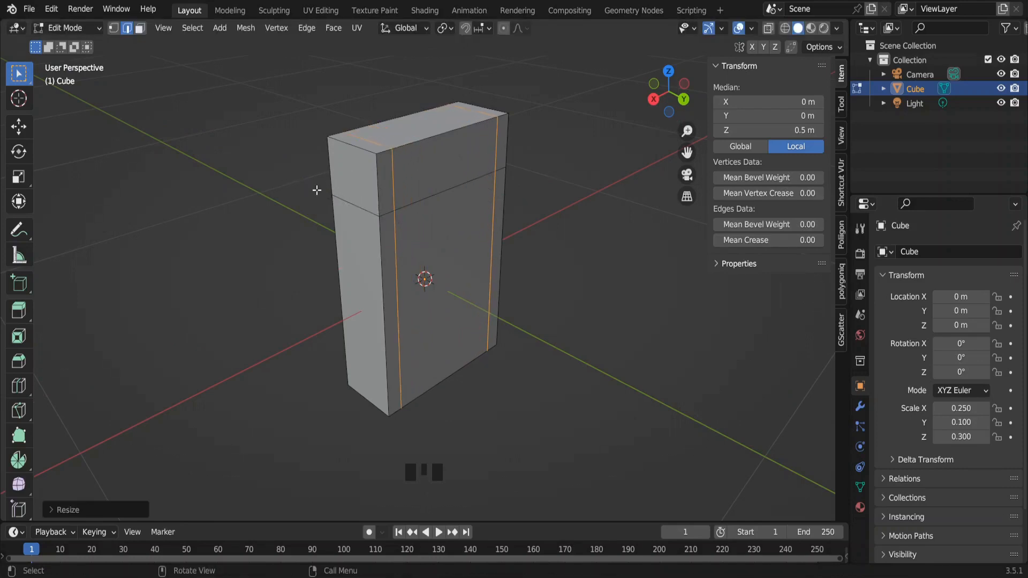
- Extrude the block's five front faces surrounding the upper middle face outward by 0.1 m along their normal and return to Object Mode
key(3)
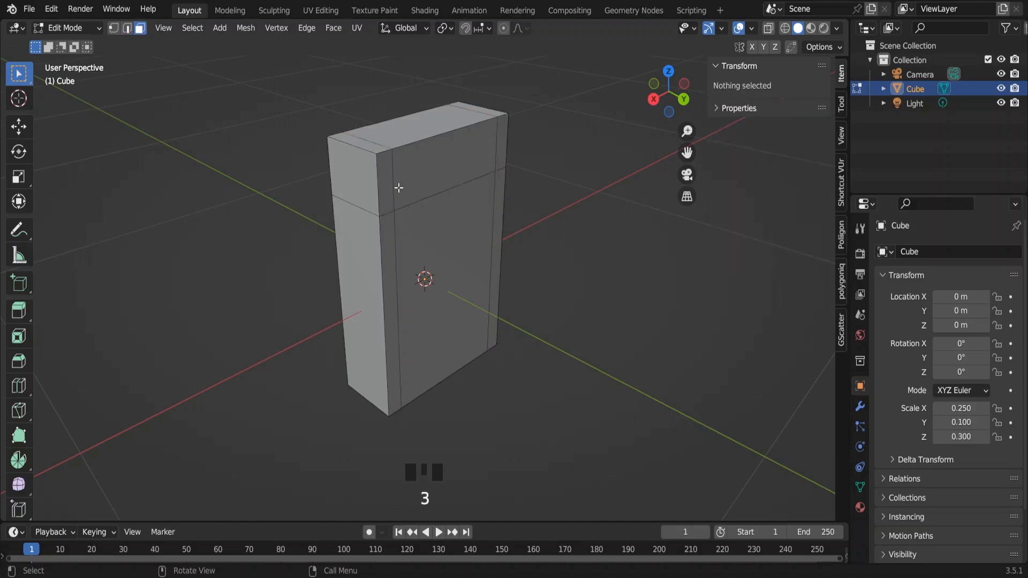
click(388, 184)
shift+click(392, 228)
shift+click(471, 226)
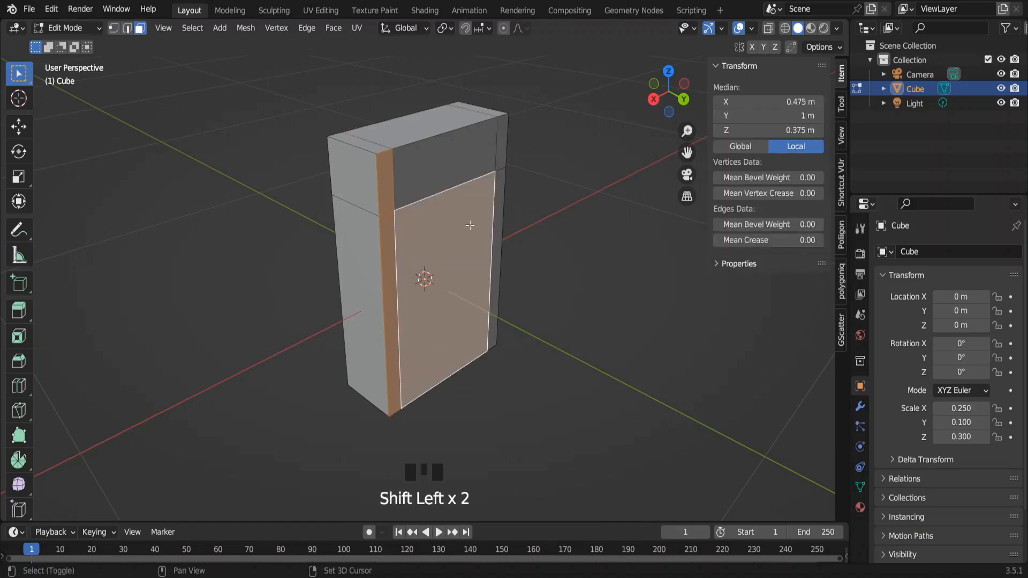
shift+click(500, 202)
shift+click(504, 136)
text(e.)
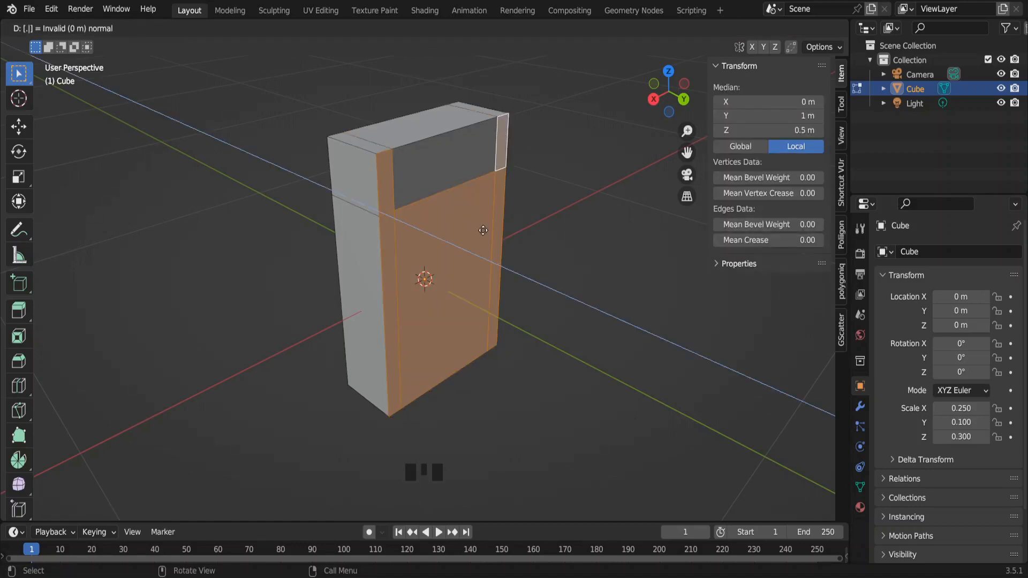
text(1)
key(Return)
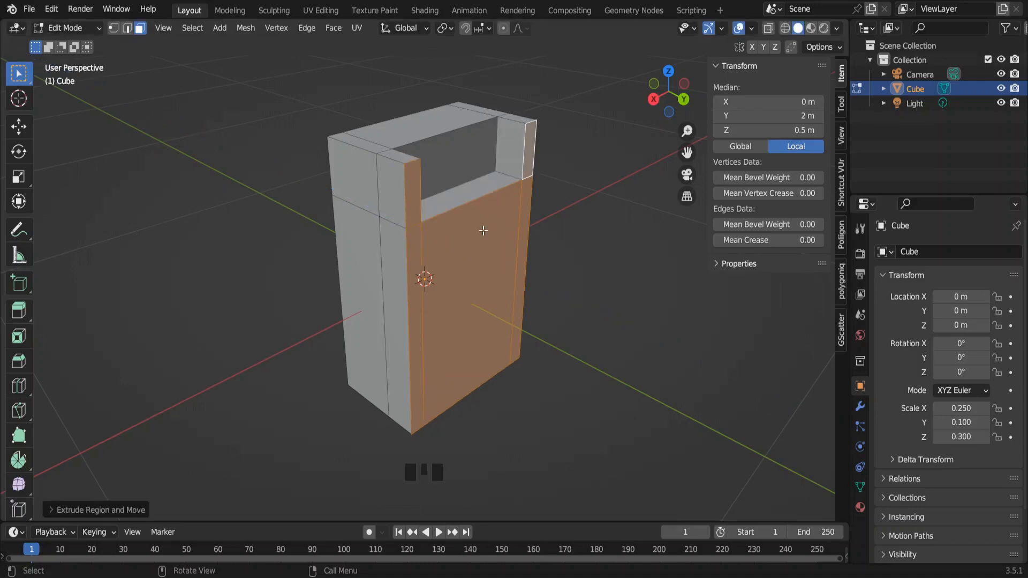
key(Tab)
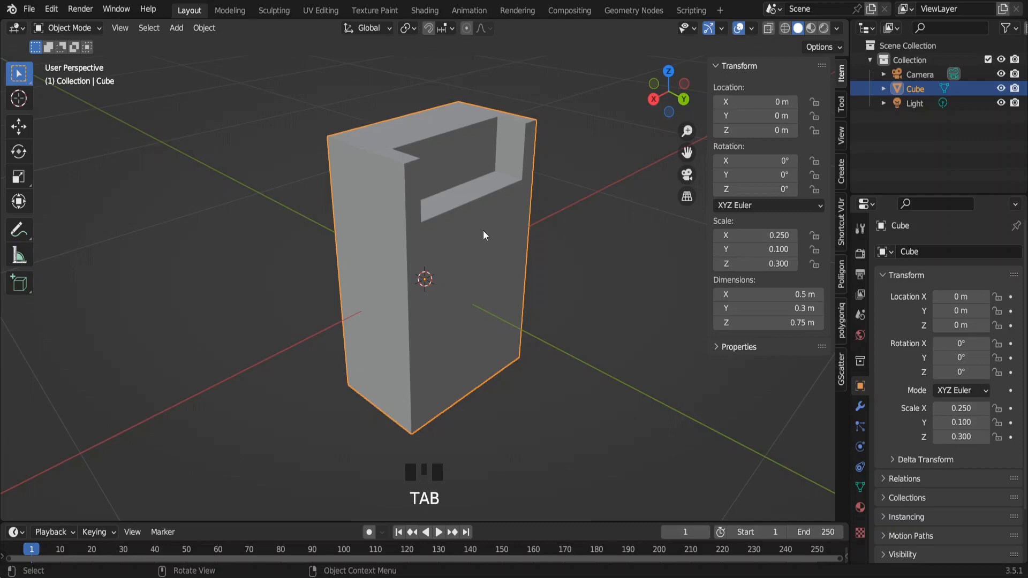
- Add a new cube mesh with a size of 0.14 m
key(shift+a)
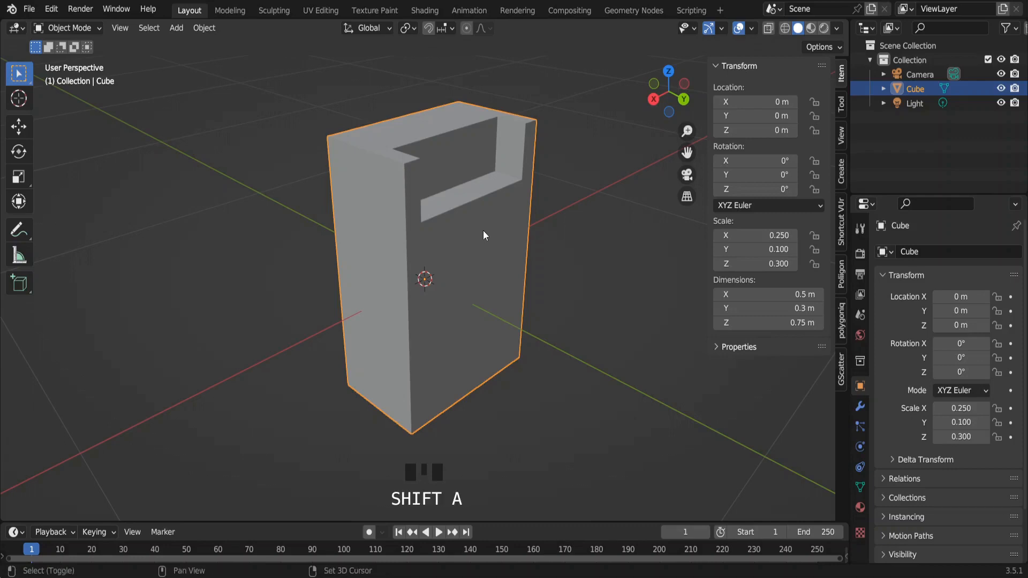
mouse_move(483, 235)
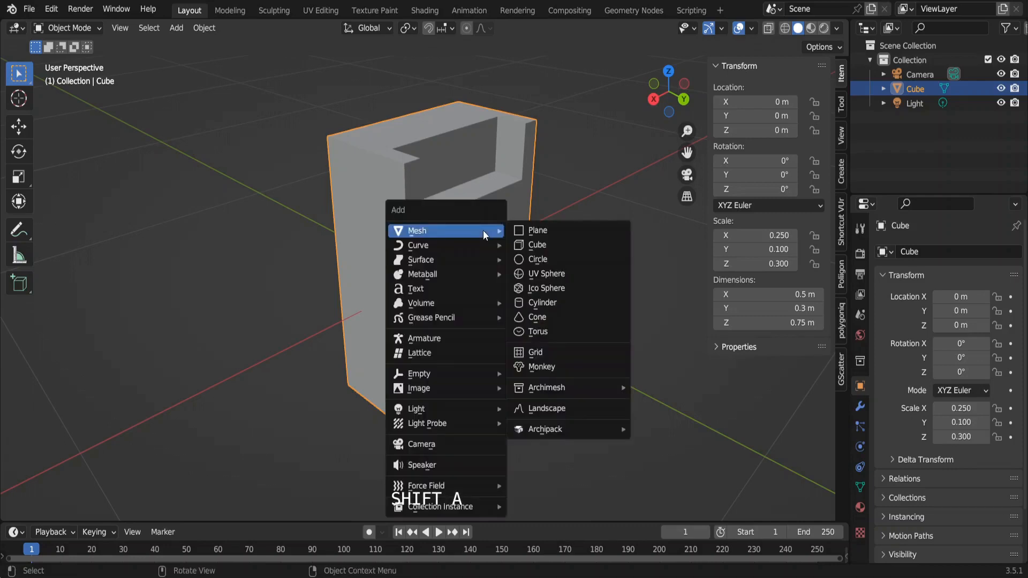
click(538, 239)
scroll(513, 229, down, 6)
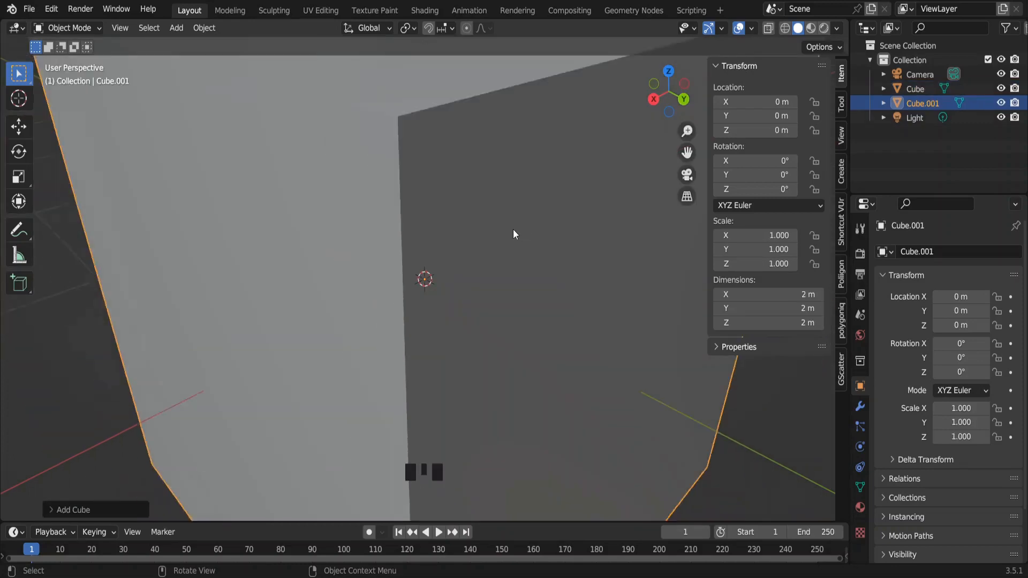
click(48, 510)
click(176, 384)
text(.14)
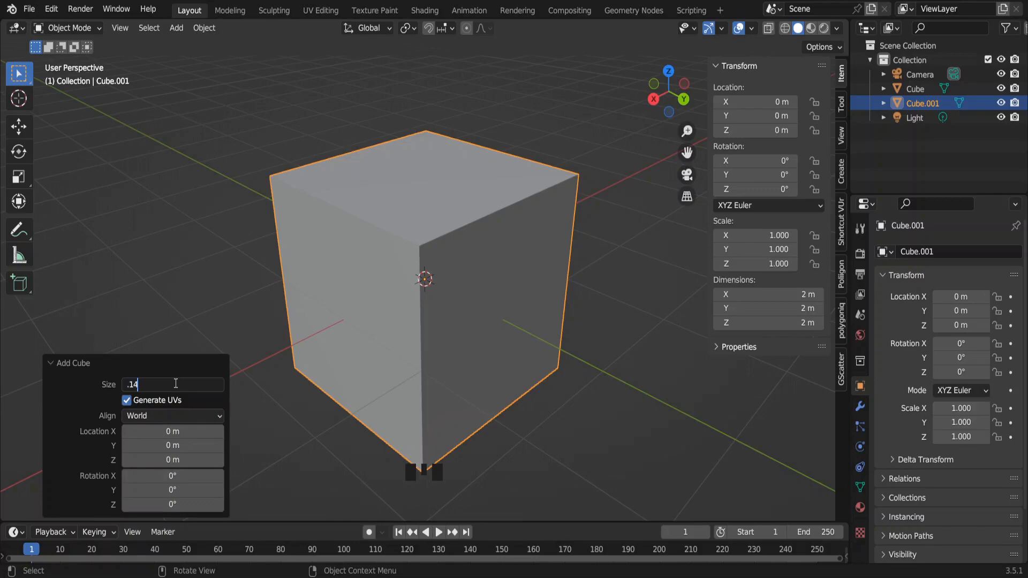
key(Return)
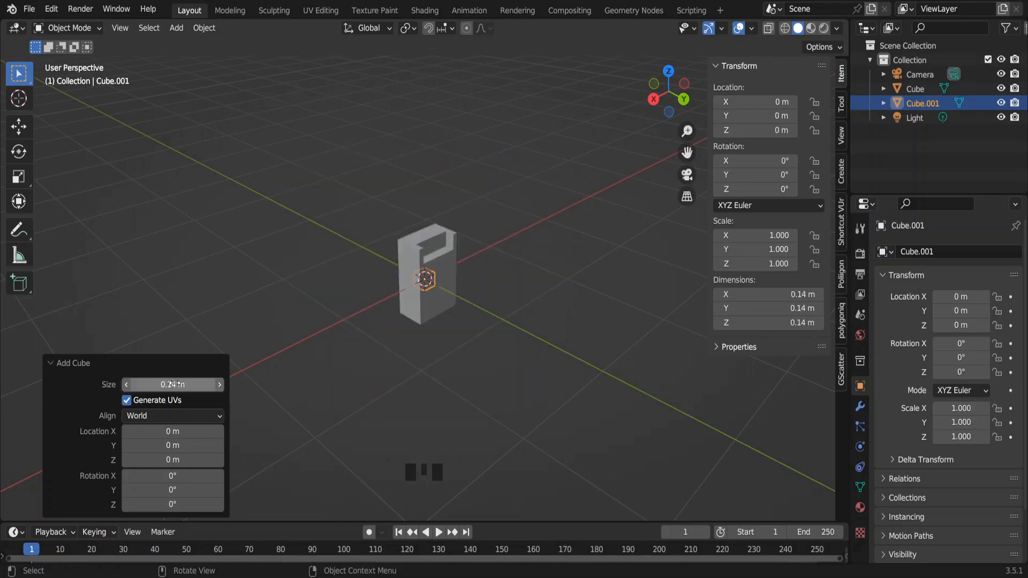
- Move the small cube up along the Z axis by about 0.614 m, above the block
key(g)
key(z)
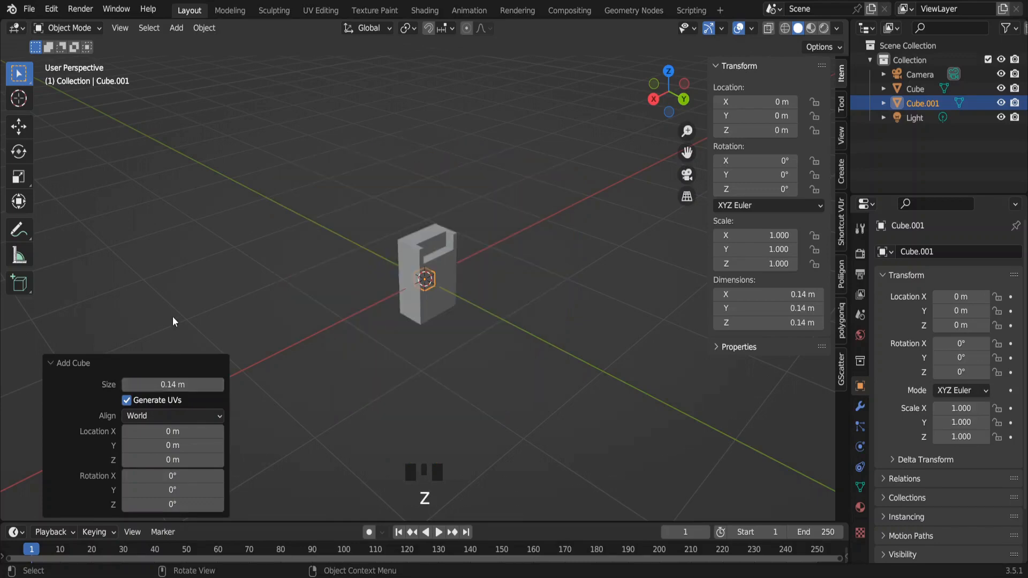
key(g)
key(z)
click(419, 250)
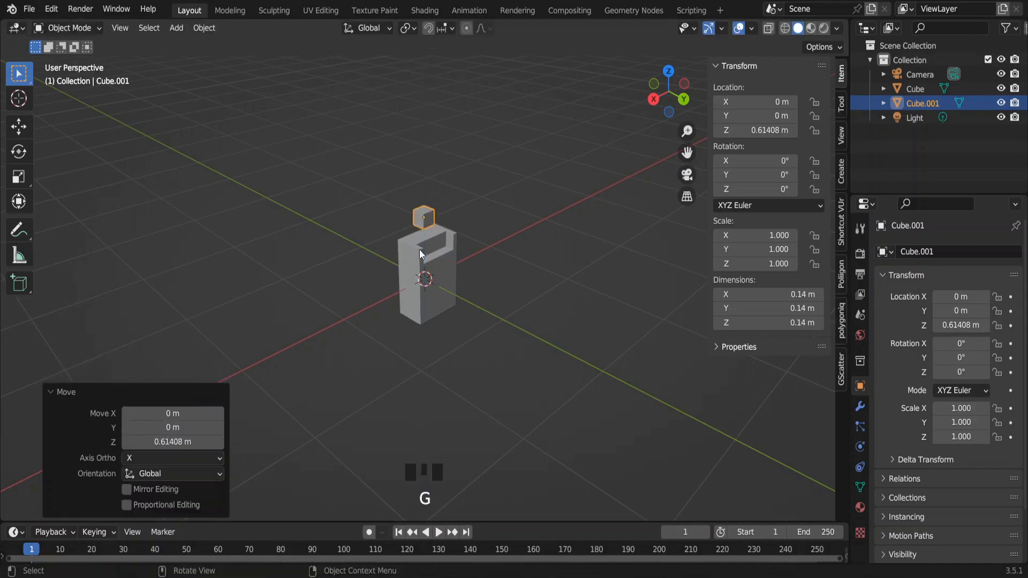
- Try an X dimension of 0.1 m for the small cube and settle on 0.075 m
key(KP_Decimal)
ctrl+middle_drag(425, 227, 451, 282)
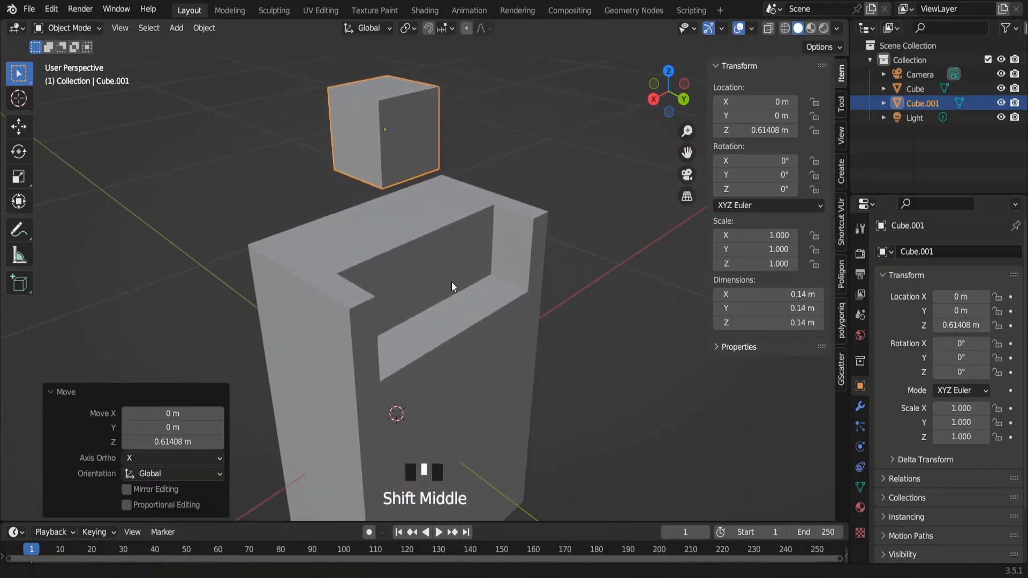
scroll(633, 281, down, 1)
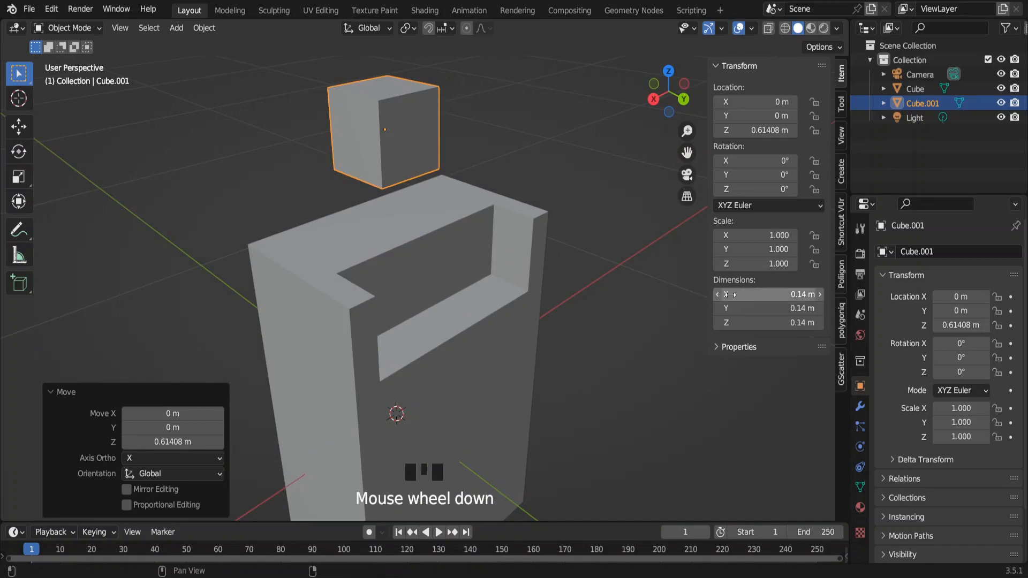
click(759, 295)
text(0.1)
key(Return)
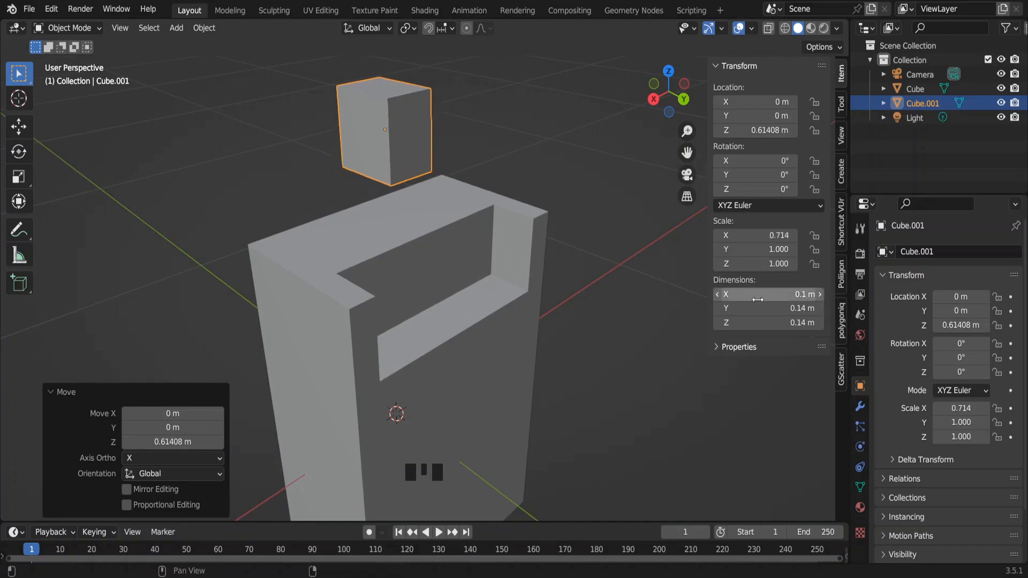
click(759, 300)
text(.07)
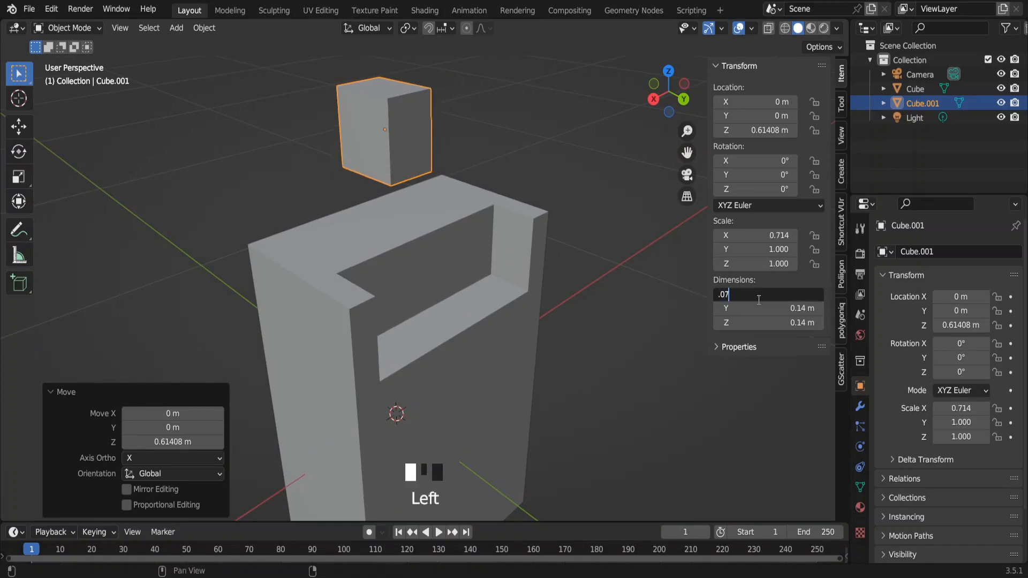
text(5)
key(Return)
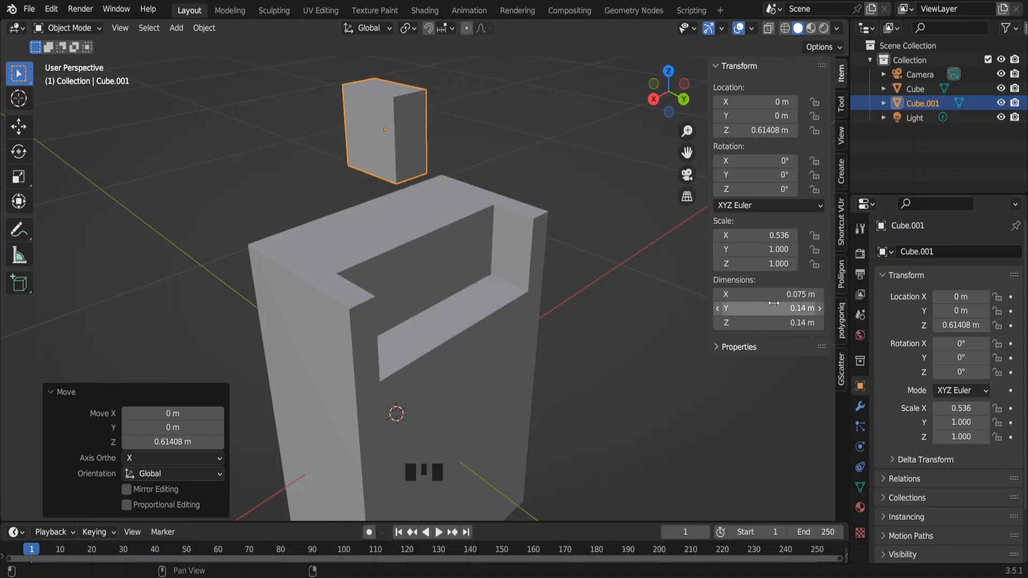
- Set the small cube's Y dimension to 3 m to stretch it into a long beam
click(775, 303)
text(3)
key(Return)
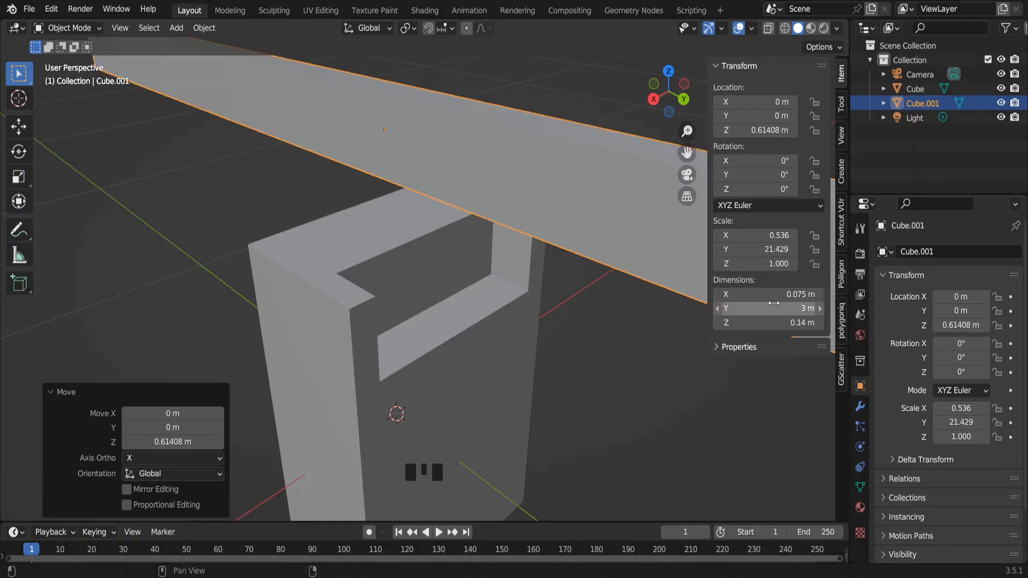
- Move the beam freely into the block's notch area, to about X -0.175 m, Y 0.649 m, Z 0.362 m
scroll(335, 132, up, 6)
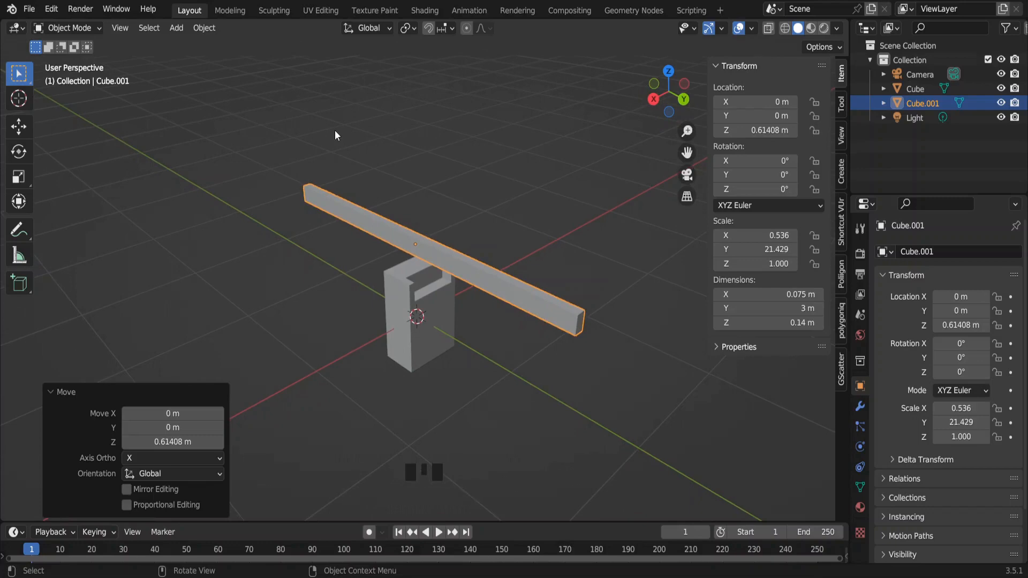
middle_drag(335, 130, 320, 195)
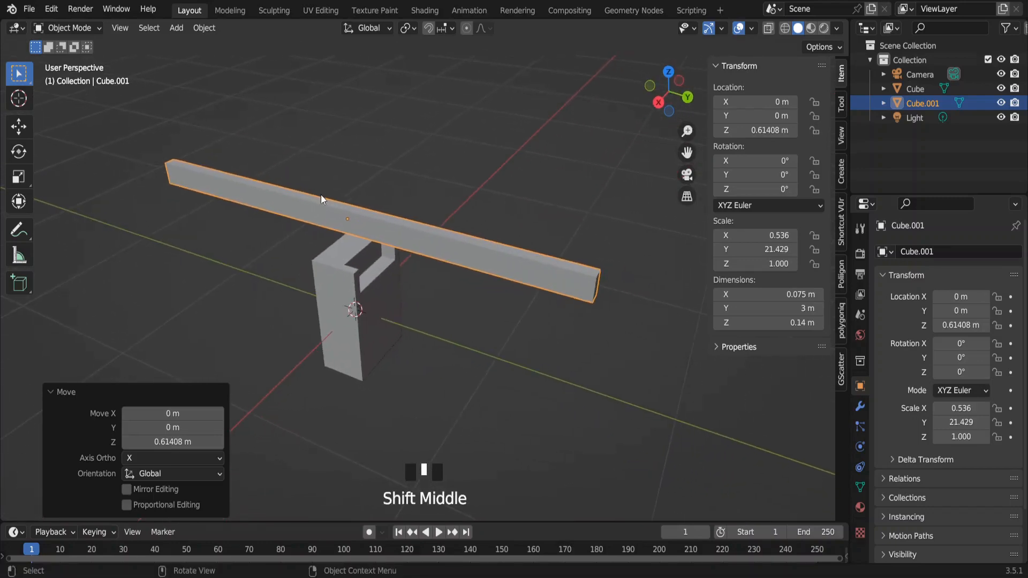
key(g)
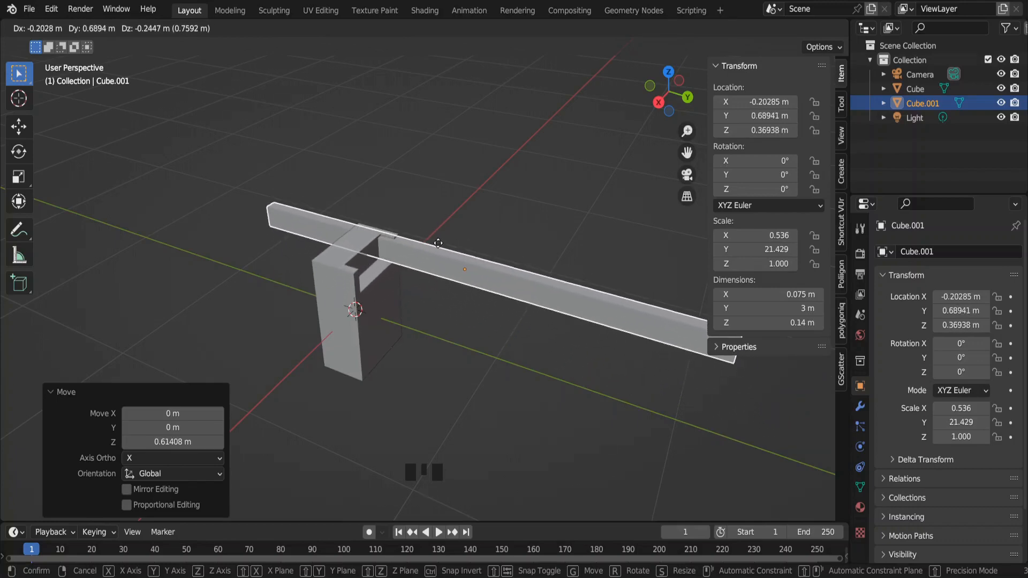
click(430, 245)
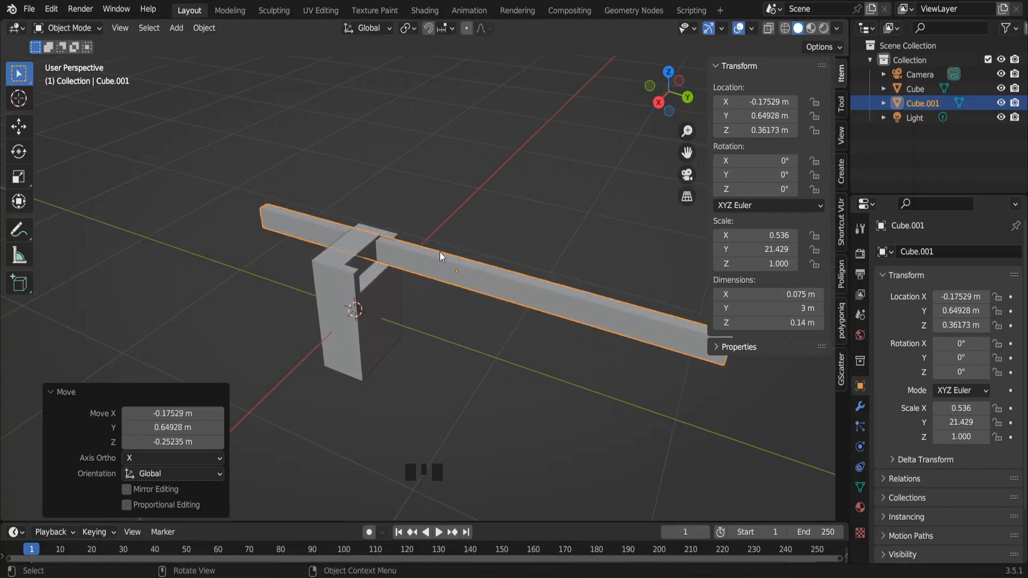
key(g)
right_click(495, 270)
- In top view, set the beam's Y dimension to 2 m and move it to about X -0.126 m, Y 1.11 m
key(KP_7)
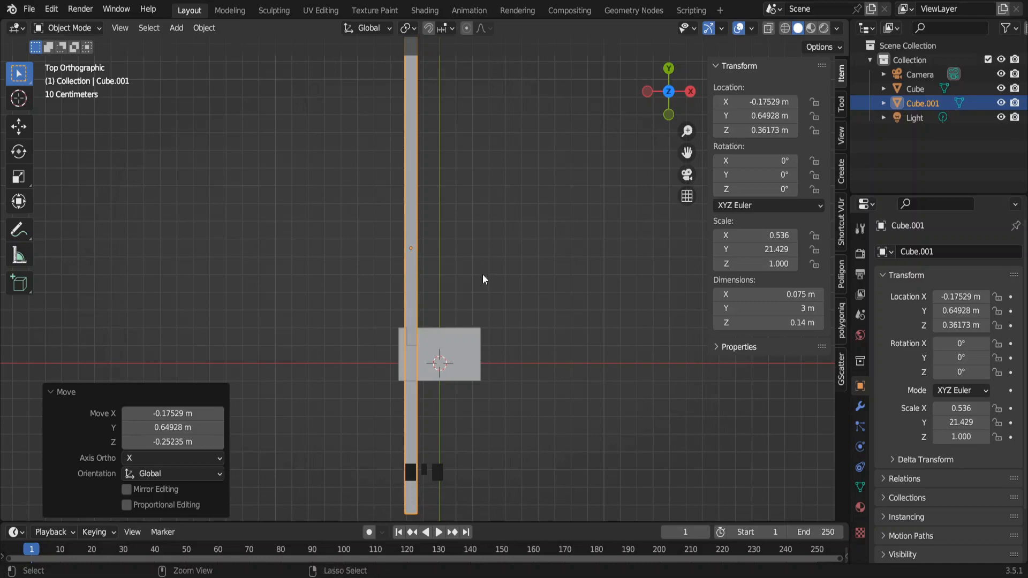
ctrl+middle_drag(484, 274, 522, 320)
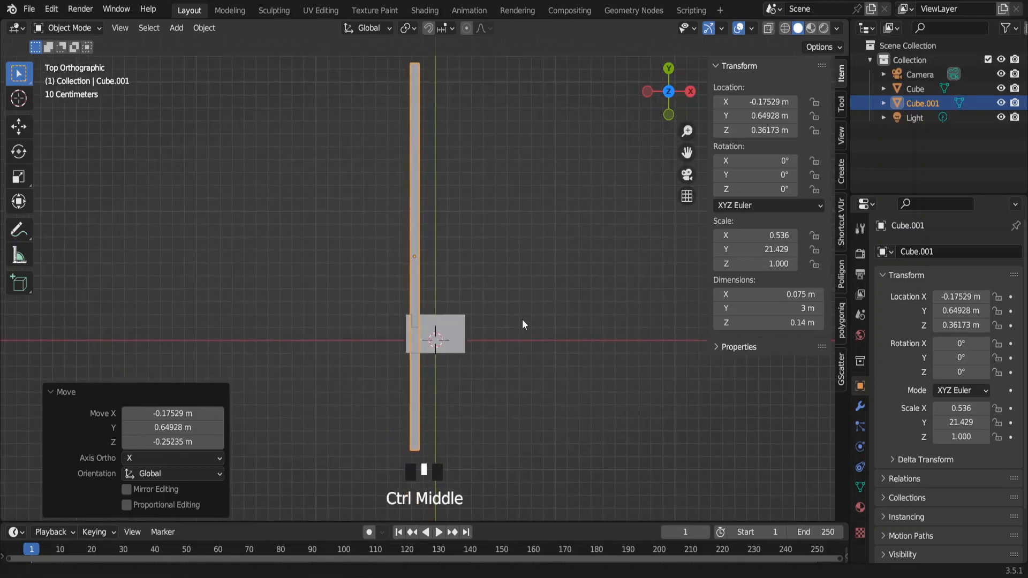
click(784, 315)
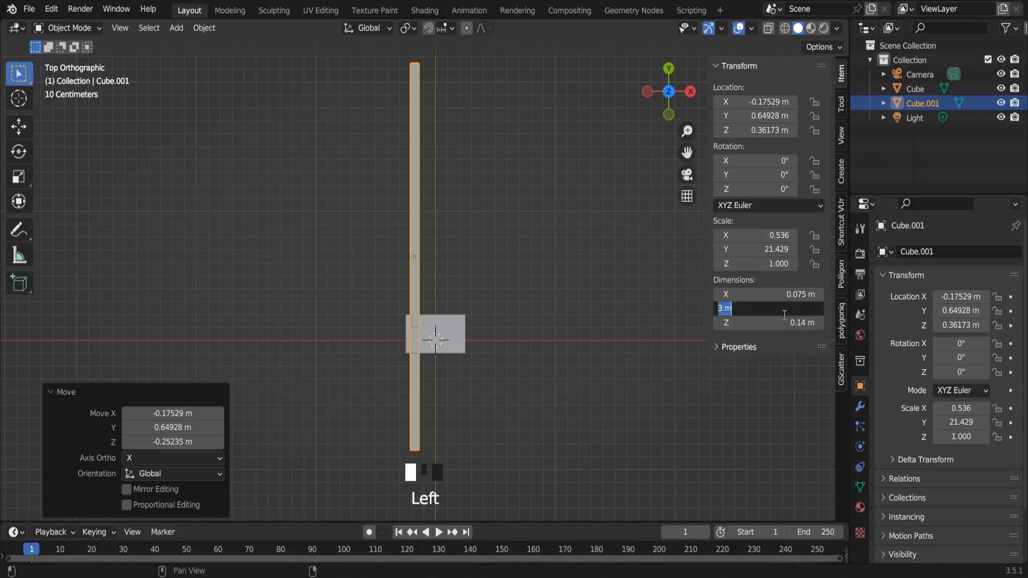
text(2)
key(Return)
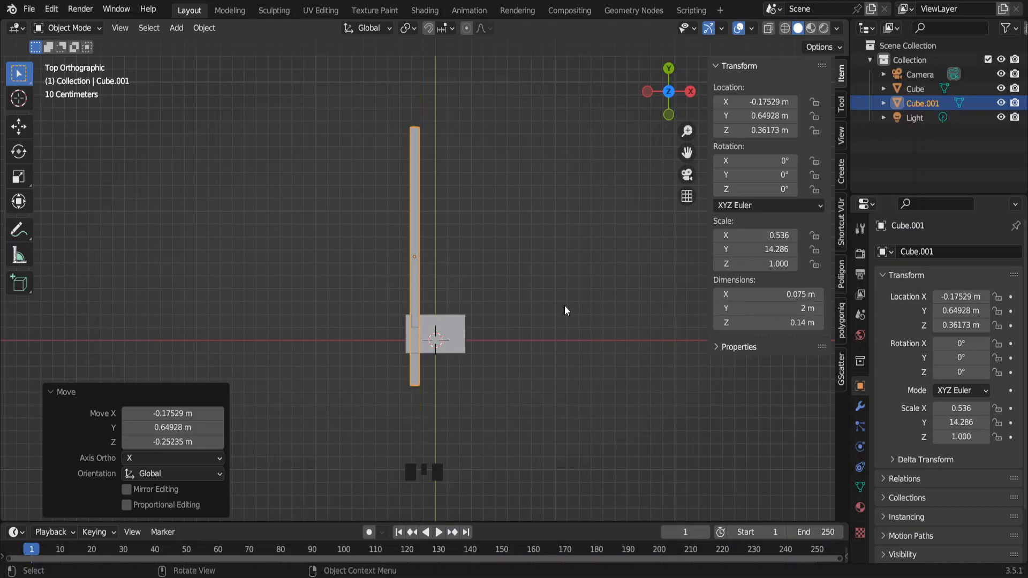
key(g)
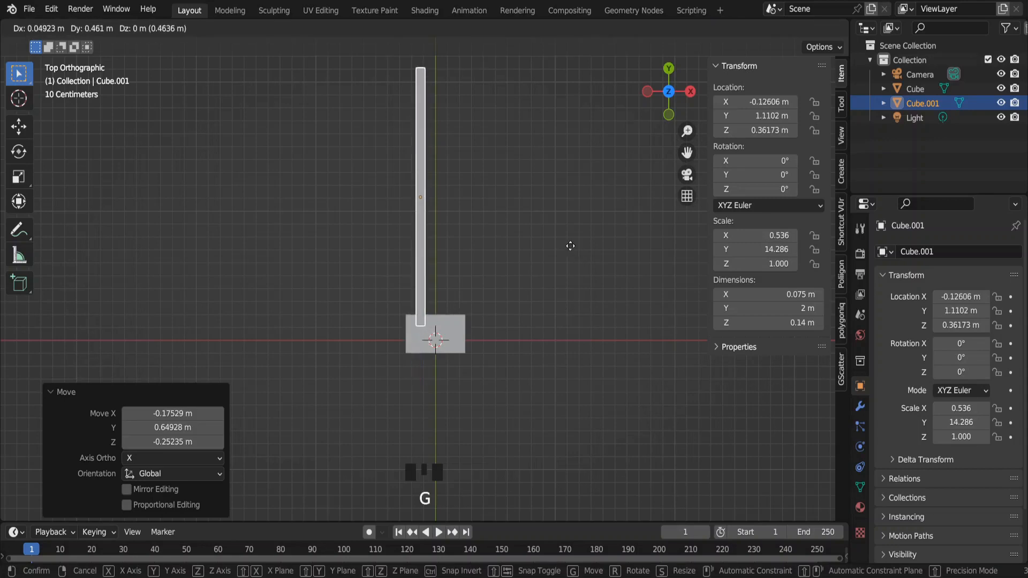
click(571, 246)
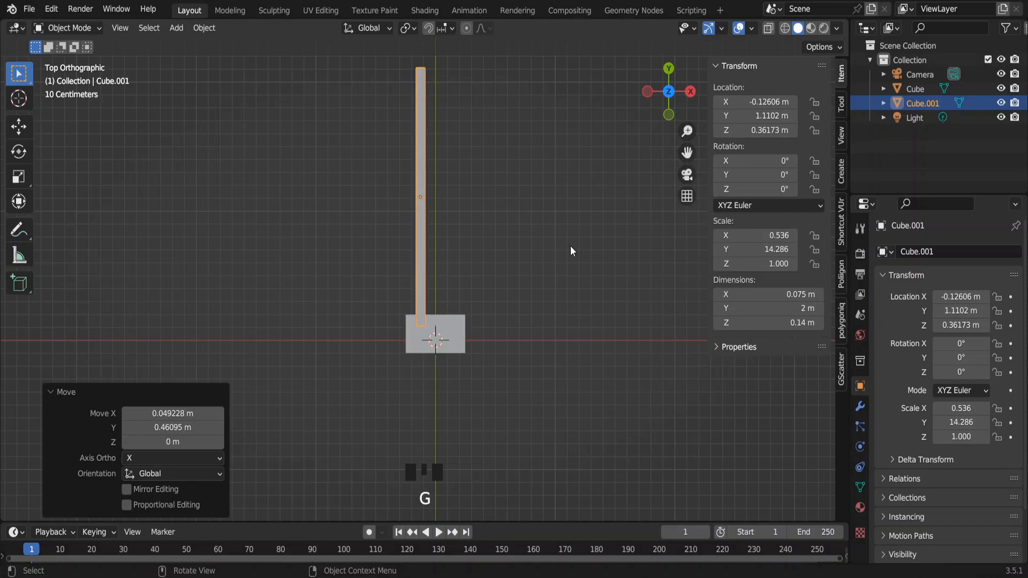
- Show the scene in wireframe and move the beam to about X -0.155 m, Y 1.107 m in top view
key(shift+z)
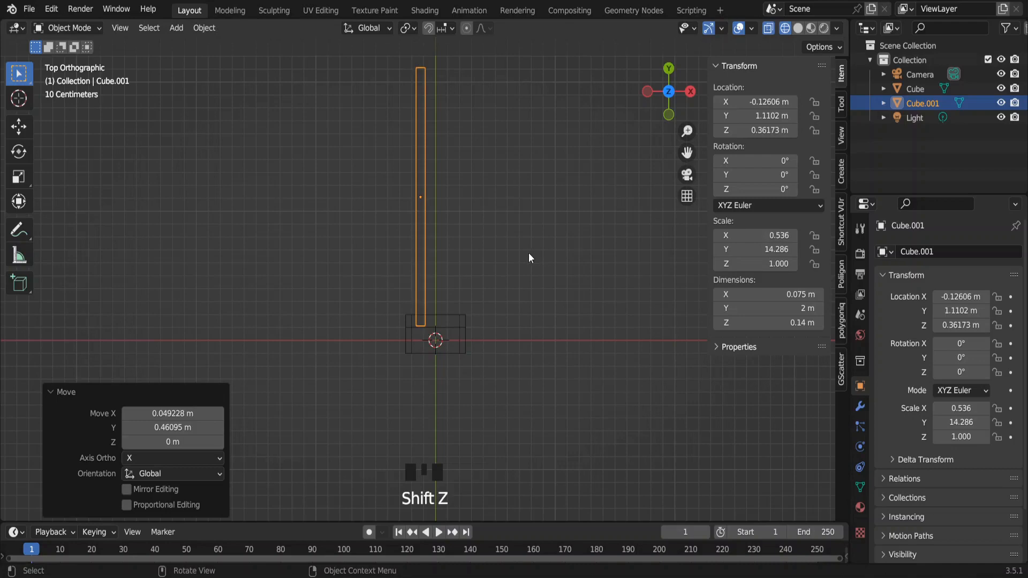
ctrl+middle_drag(529, 254, 475, 220)
key(g)
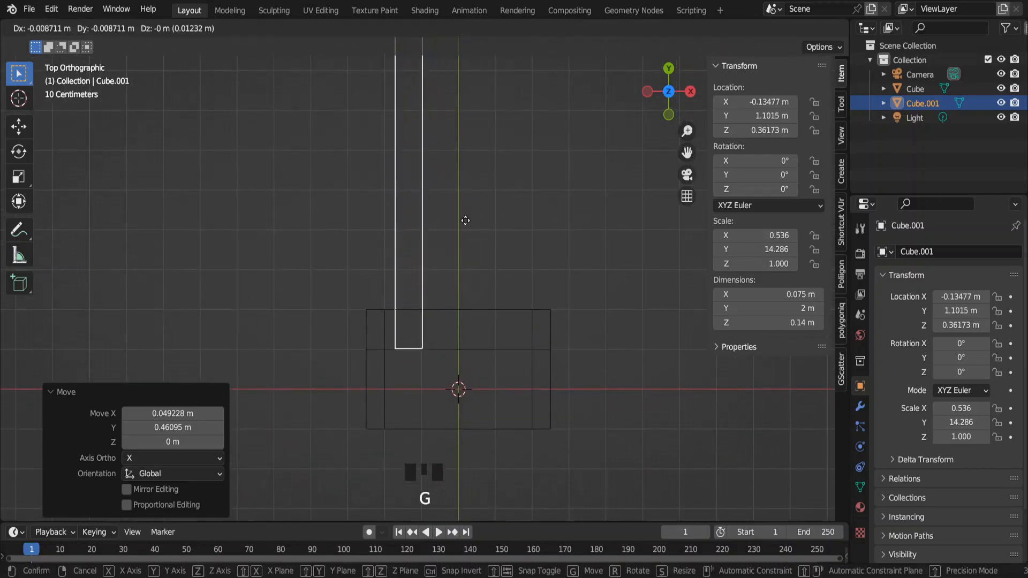
click(459, 220)
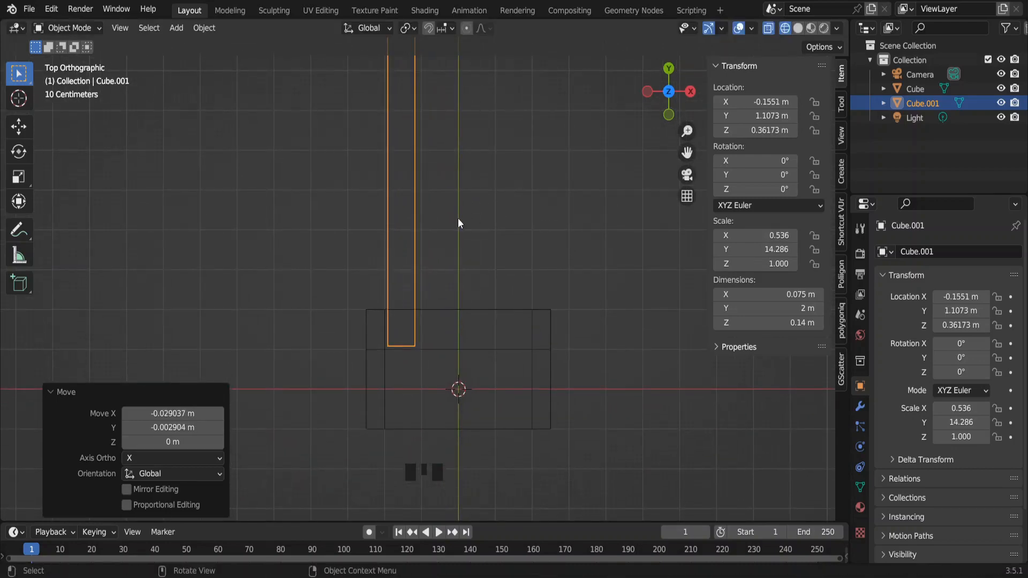
- Set the beam's X dimension to 0.05 m and shift it along X to about -0.165 m
click(785, 294)
text(0.05)
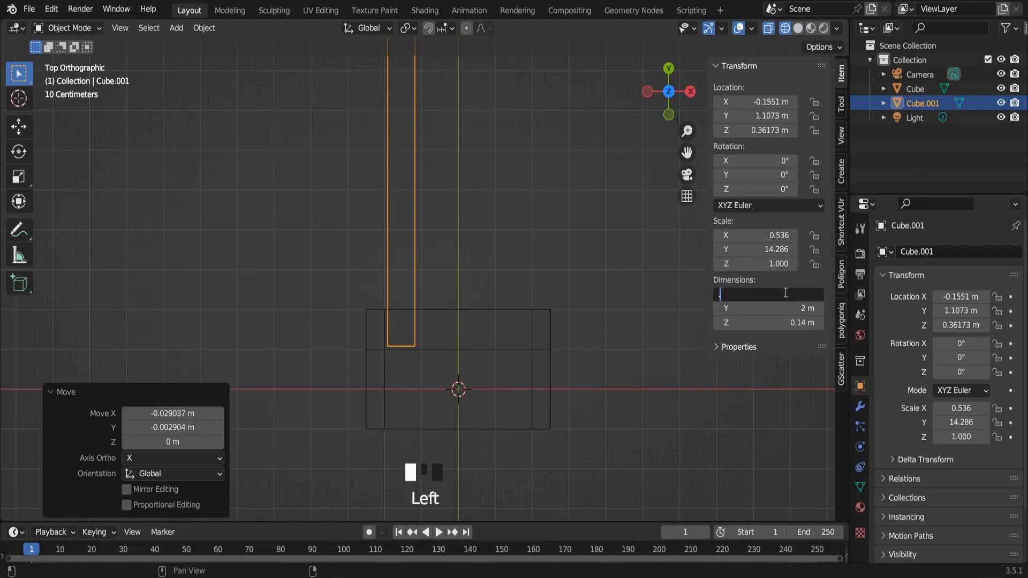
key(Return)
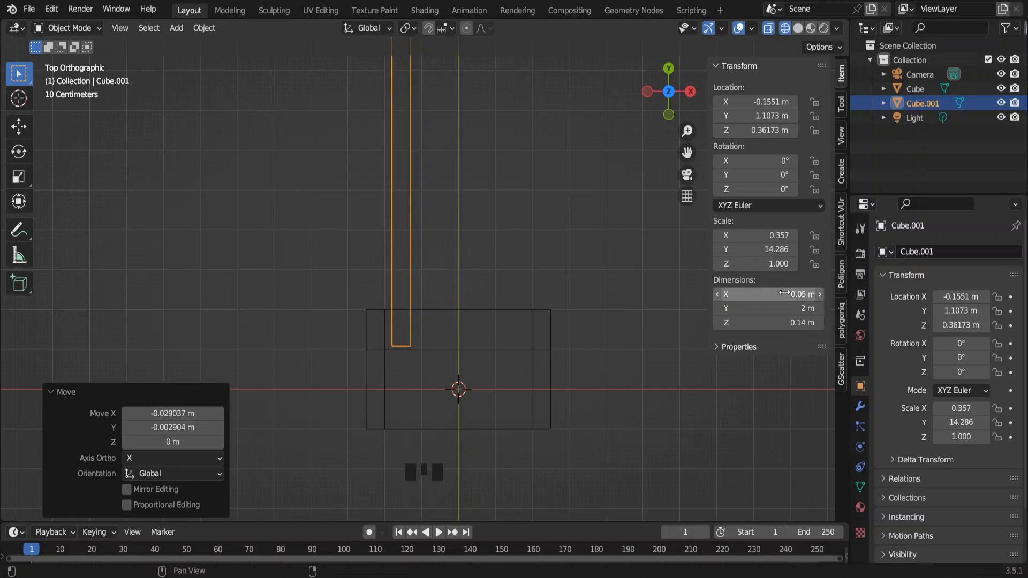
key(g)
key(x)
click(519, 275)
- In front view, move the beam within the notch to about X -0.167 m, Z 0.372 m, and return to solid shading
middle_drag(617, 340, 384, 218)
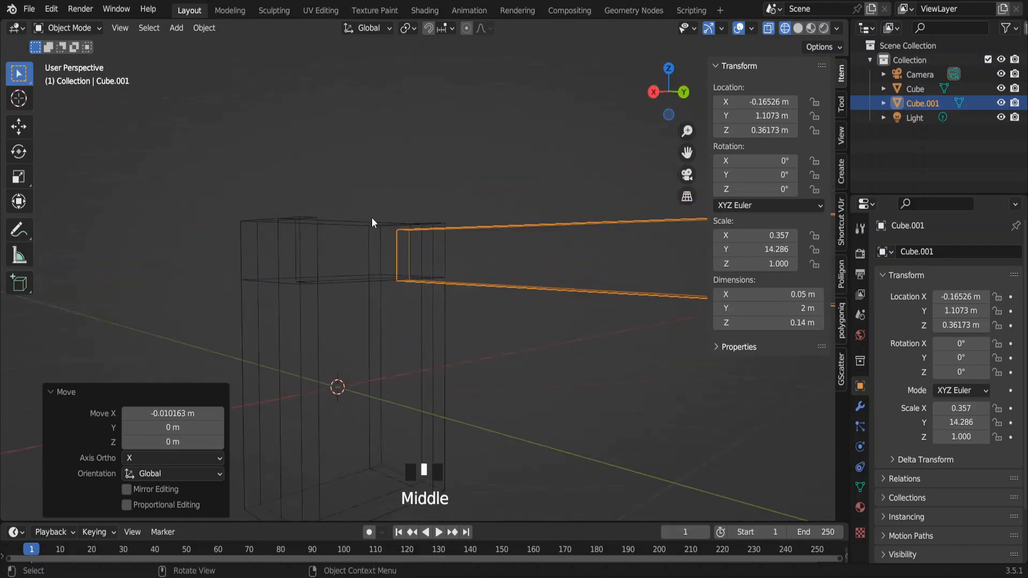
key(KP_1)
ctrl+middle_drag(383, 223, 381, 261)
key(g)
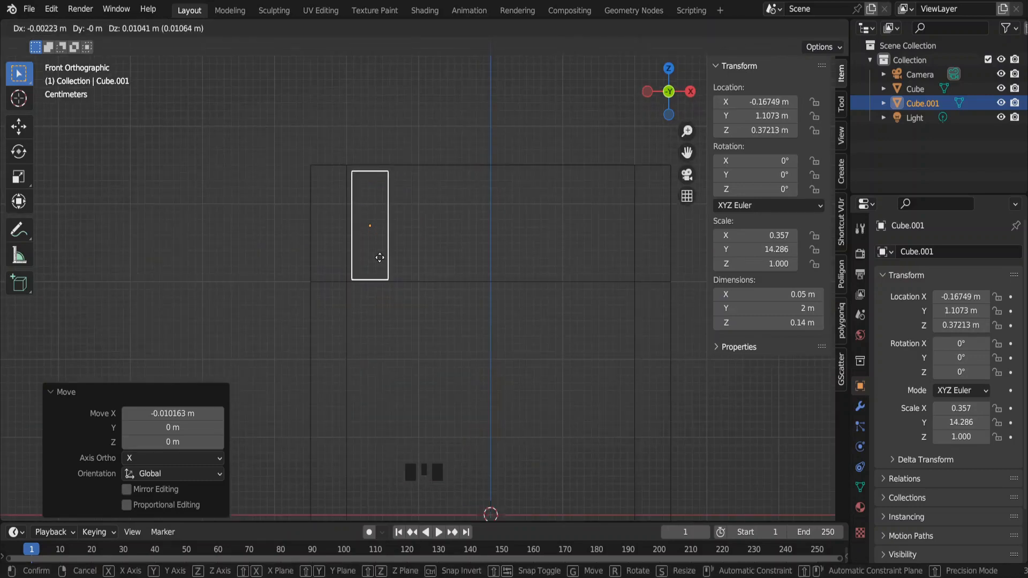
click(390, 267)
middle_drag(509, 261, 361, 94)
key(shift+z)
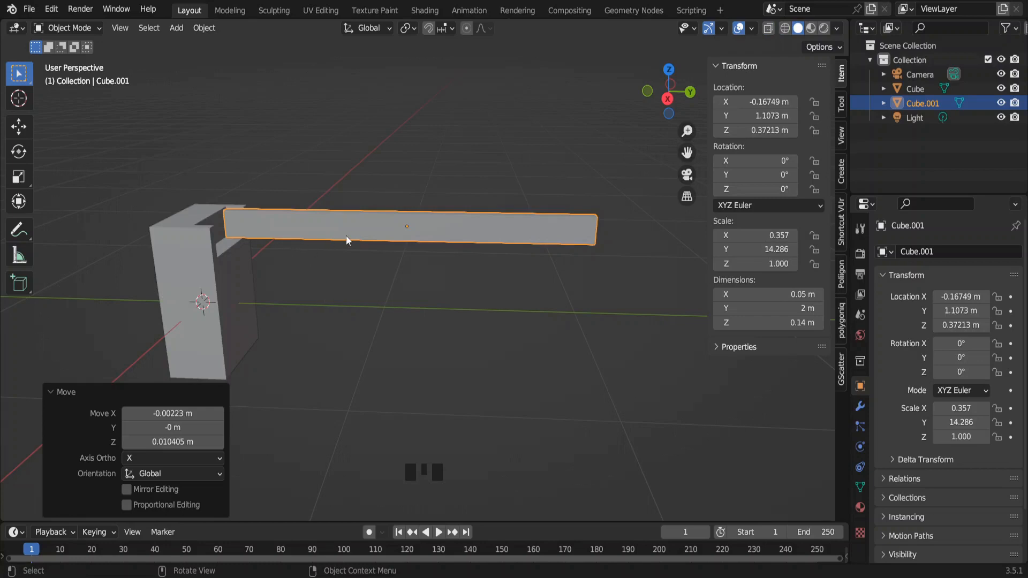
- Apply the scale of both the beam and the notched block
click(212, 293)
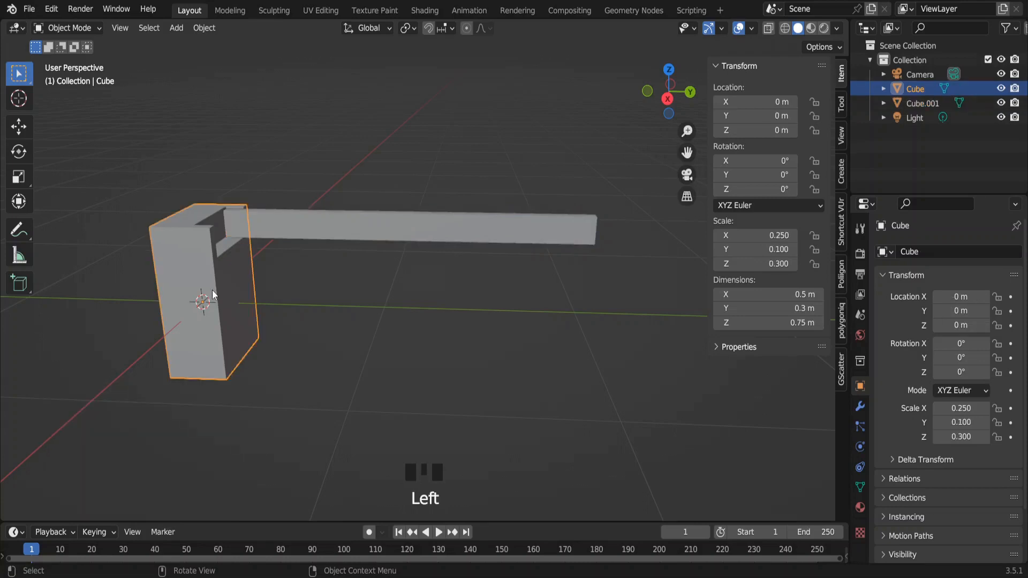
click(332, 228)
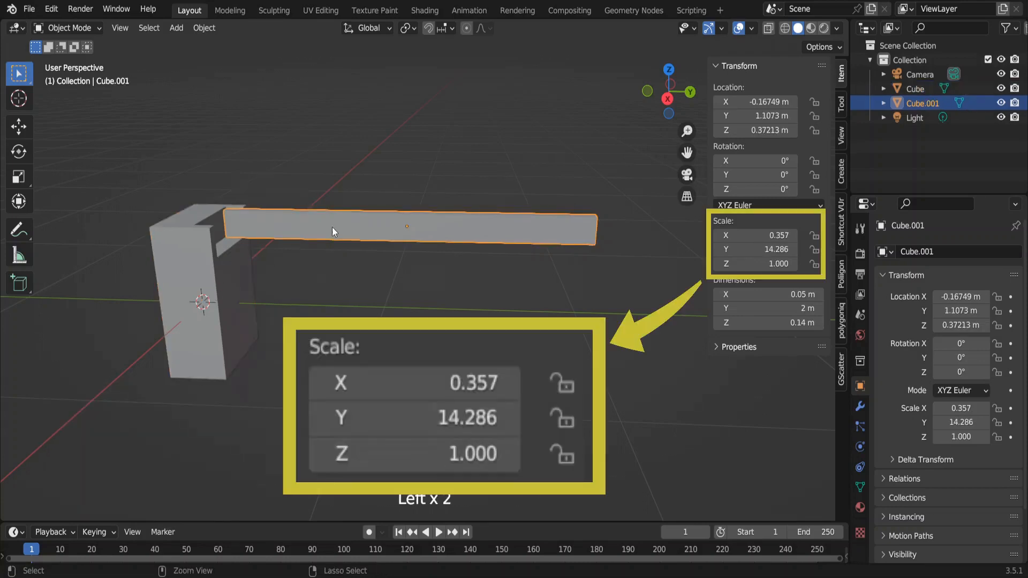
key(ctrl+a)
click(332, 228)
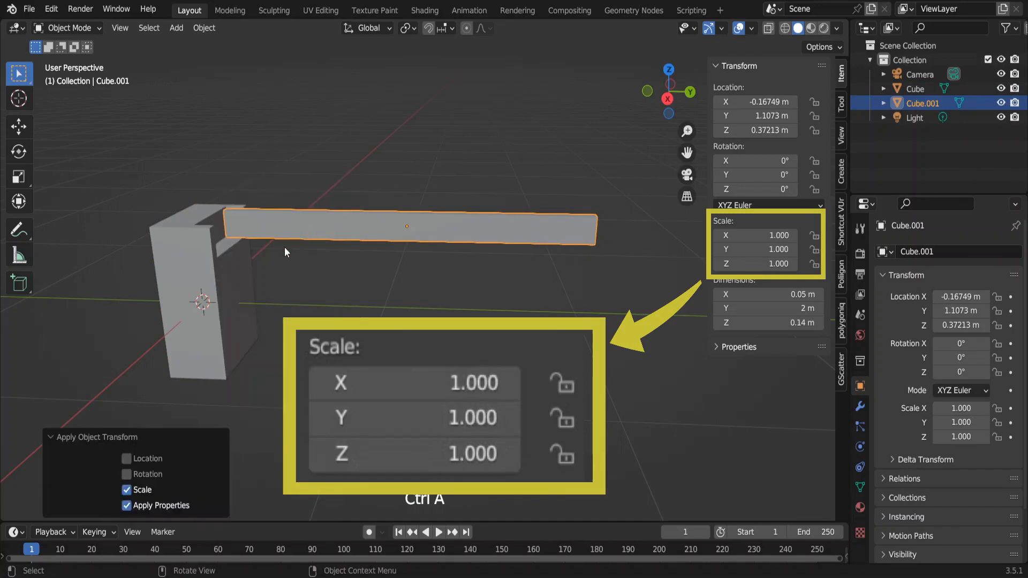
click(219, 300)
key(ctrl+a)
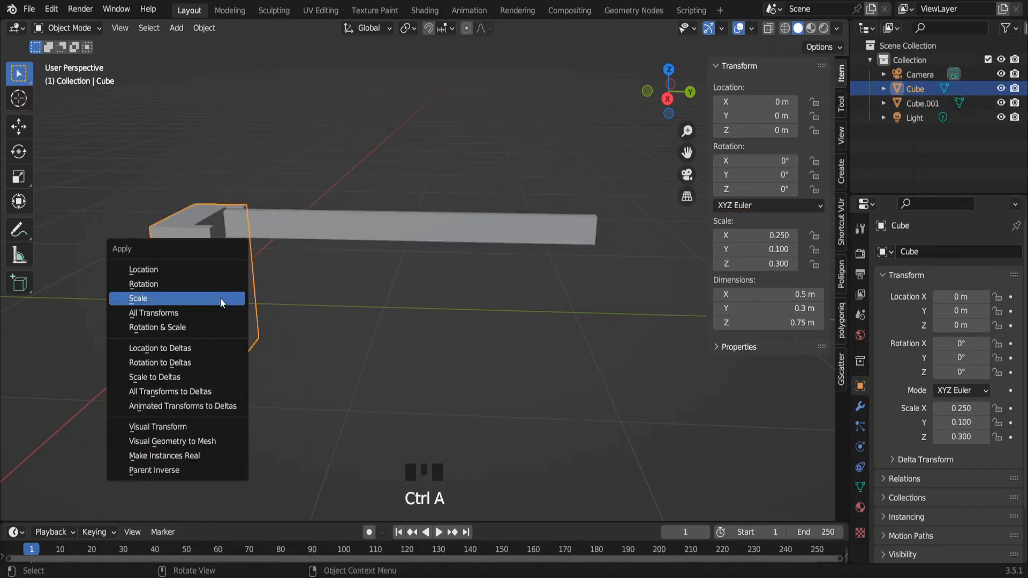
click(220, 300)
- Edit the block in edge select mode and select its top edges on the +X end and beside the notch
shift+middle_drag(241, 276, 332, 294)
key(Tab)
key(2)
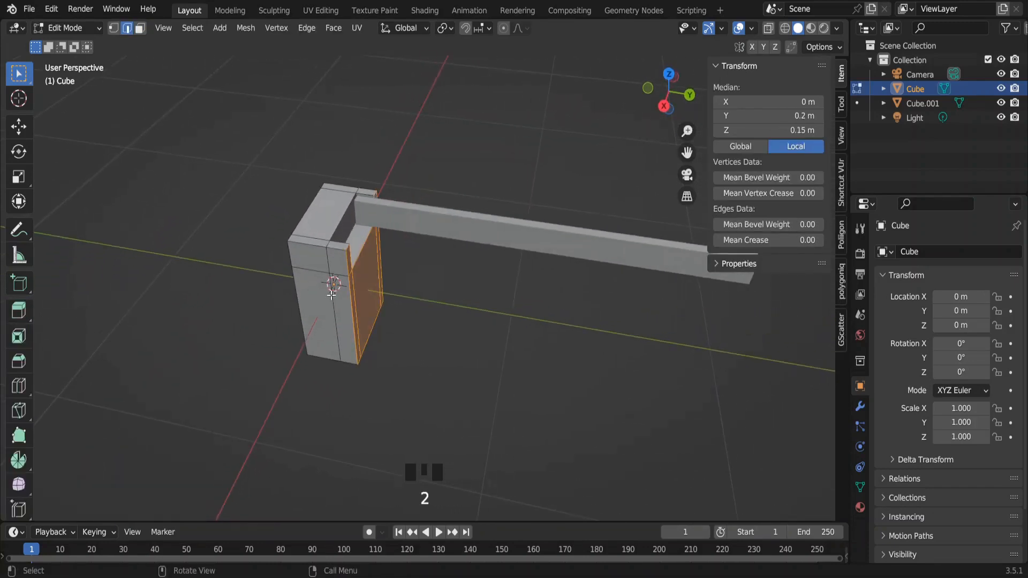
click(329, 253)
shift+click(329, 253)
shift+click(341, 233)
shift+click(338, 244)
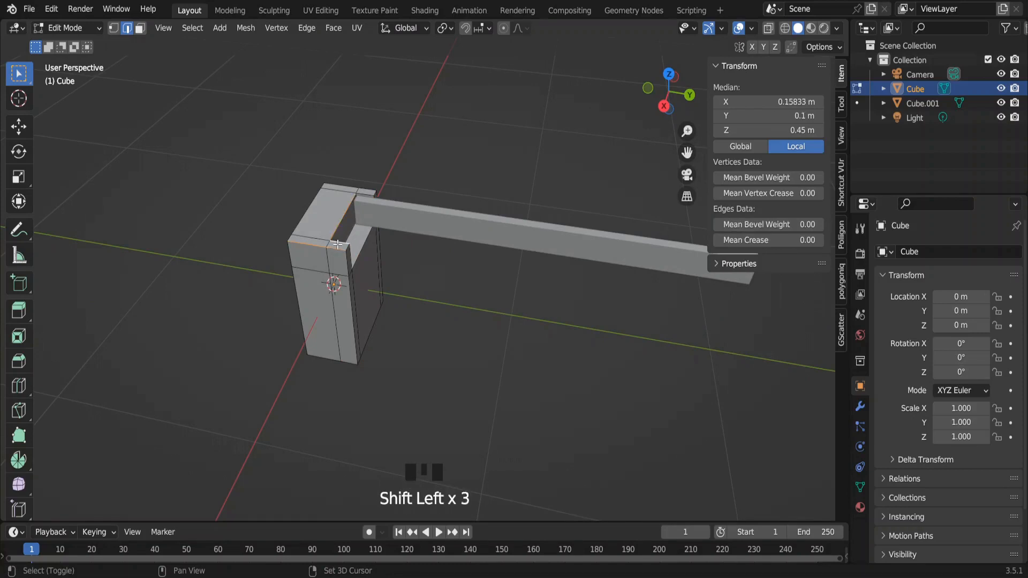
shift+click(338, 245)
- Add the notch opening edges, the +X end's vertical and bottom edges, and the notched side's bottom and far vertical edges to the selection
key(KP_Decimal)
shift+middle_drag(340, 305, 423, 273)
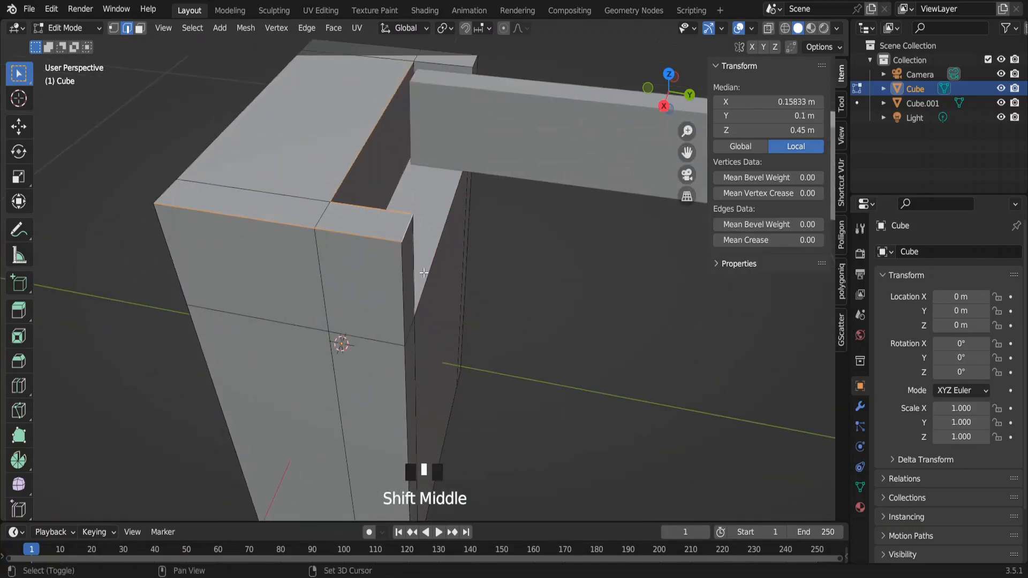
shift+click(431, 266)
shift+click(423, 291)
shift+click(406, 294)
shift+click(177, 281)
shift+click(200, 343)
shift+click(406, 368)
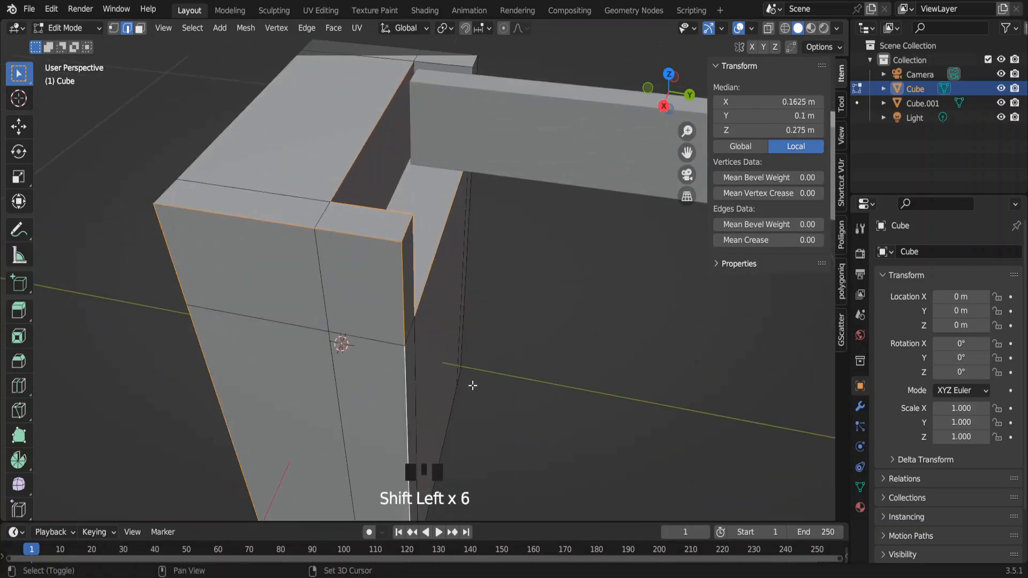
shift+click(462, 369)
shift+middle_drag(463, 370, 442, 215)
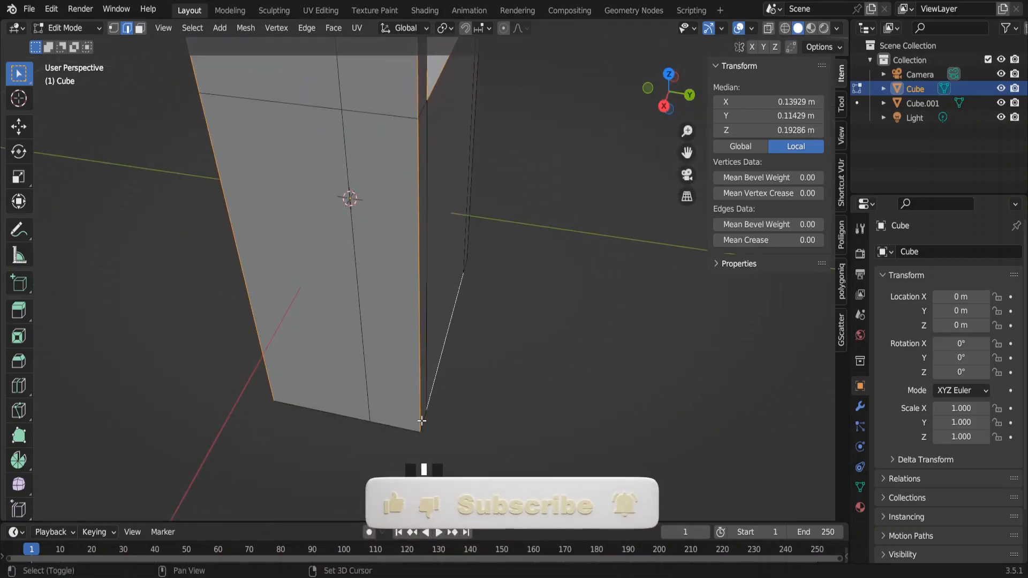
shift+click(375, 423)
shift+click(469, 241)
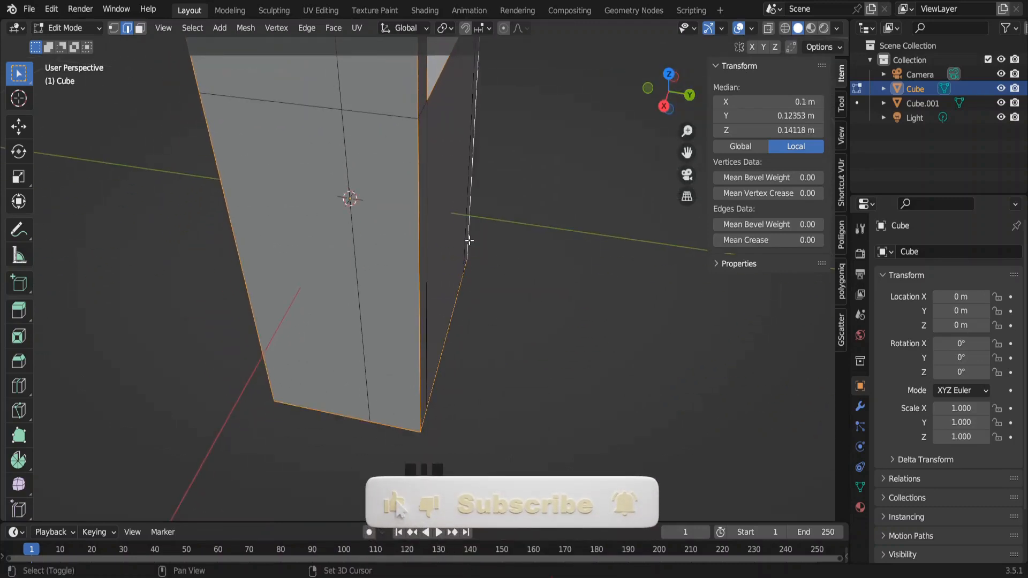
- Add the block's top edges around the -X end and along the back side to the edge selection
middle_drag(509, 198, 463, 248)
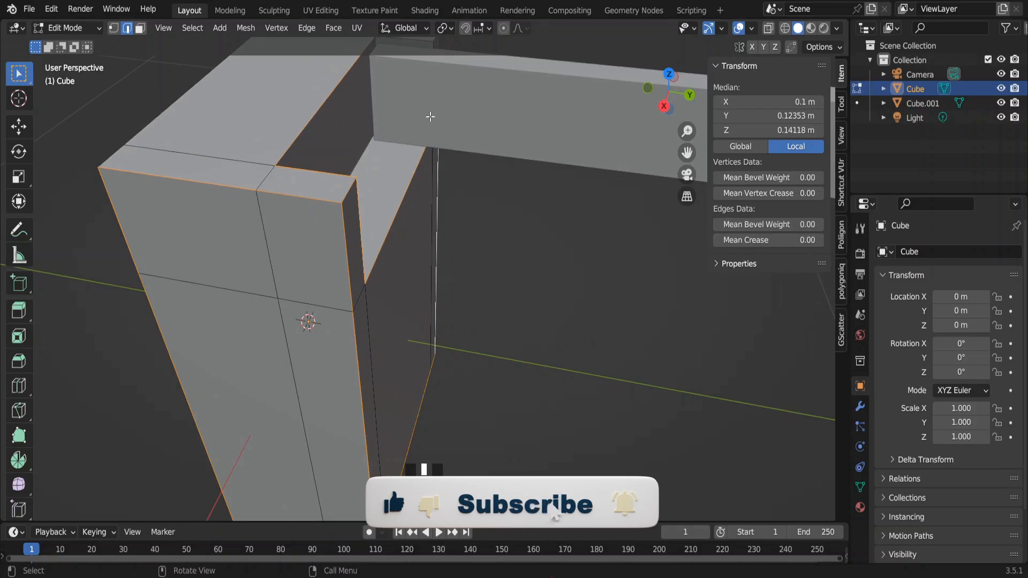
middle_drag(430, 117, 452, 213)
shift+click(446, 146)
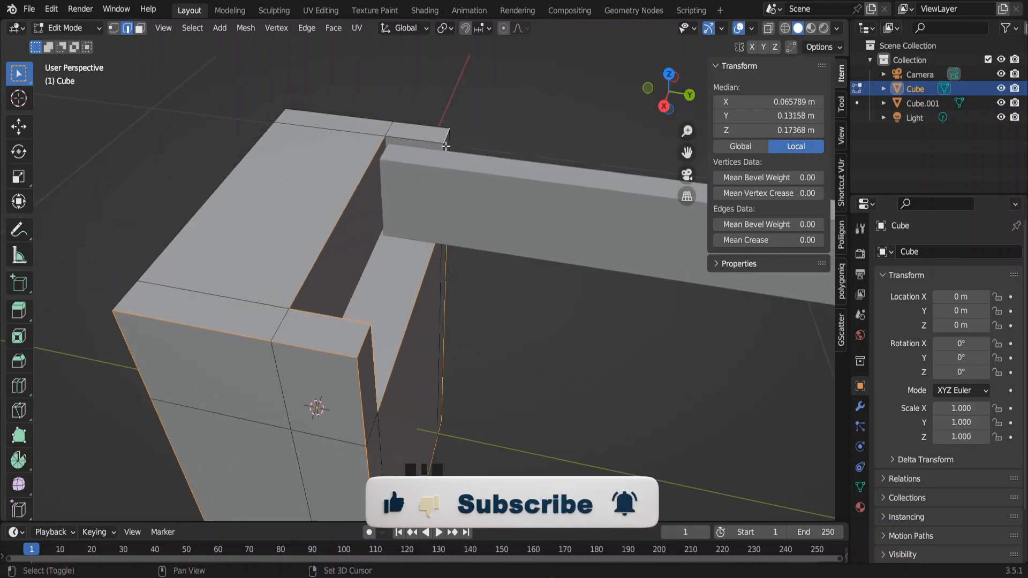
shift+click(450, 138)
shift+click(412, 122)
shift+click(343, 114)
shift+click(251, 145)
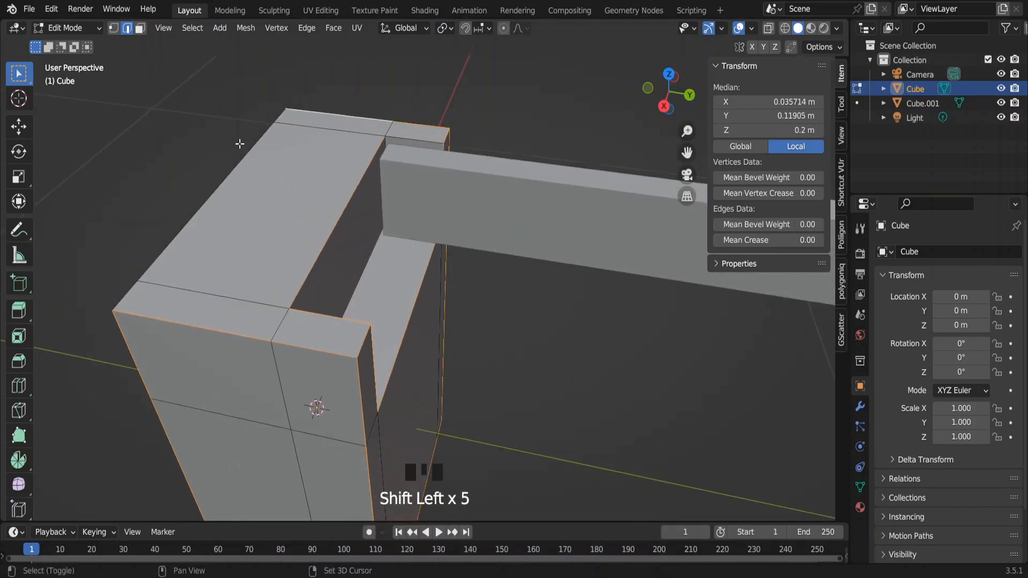
shift+click(240, 153)
shift+click(209, 198)
shift+click(125, 296)
- Add the vertical back corner edge and the bottom edges of the back and -X sides to the selection
middle_drag(125, 297, 417, 177)
shift+click(418, 178)
shift+click(419, 313)
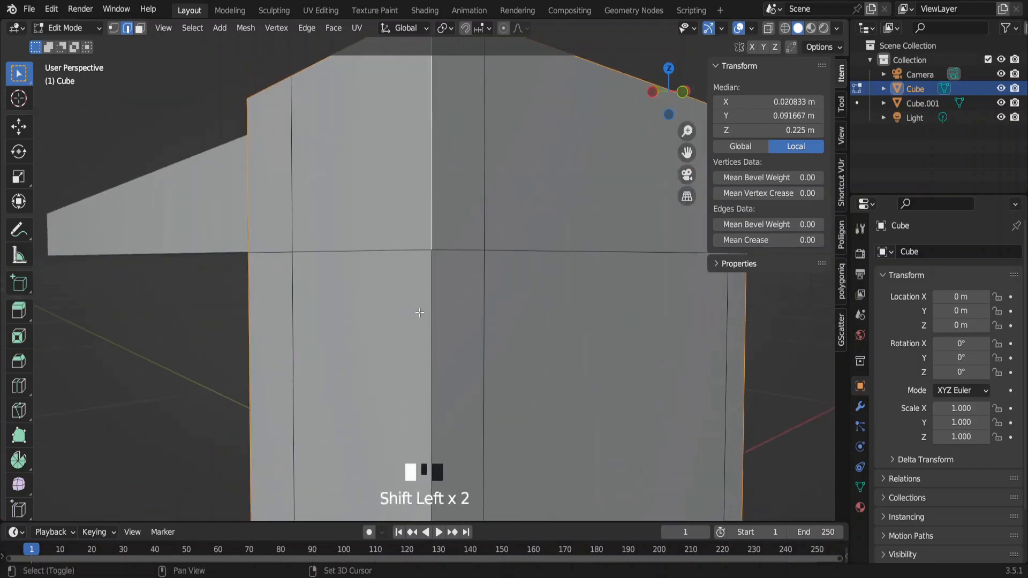
shift+middle_drag(494, 363, 282, 296)
shift+middle_drag(464, 275, 571, 493)
shift+click(302, 399)
shift+click(250, 376)
shift+click(474, 408)
shift+click(428, 416)
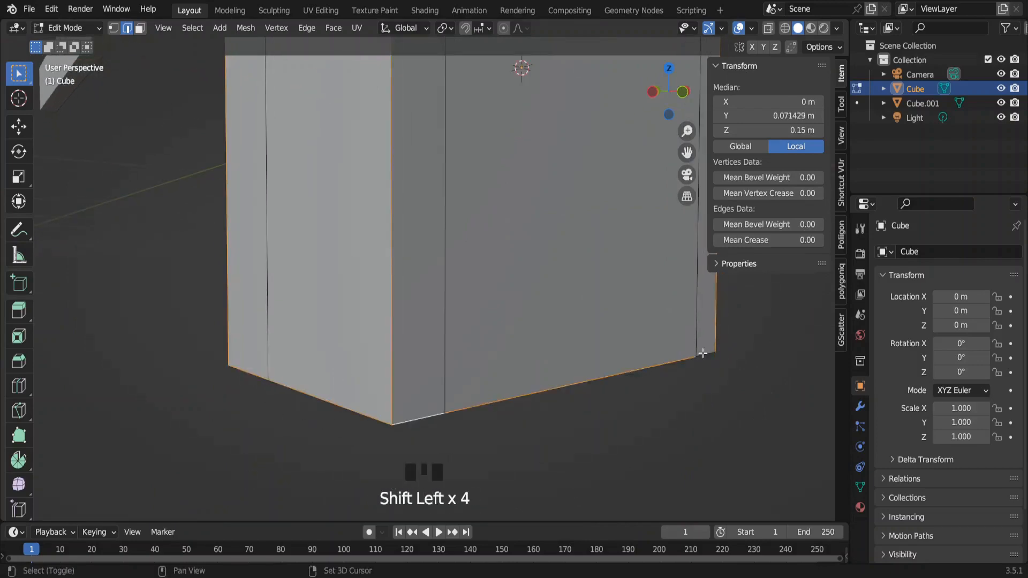
- Check the remaining notch edges in X-ray and bevel the selected block edges with a width of 0.01 m and 3 segments
middle_drag(703, 353, 464, 209)
key(alt+z)
shift+click(482, 162)
key(alt+z)
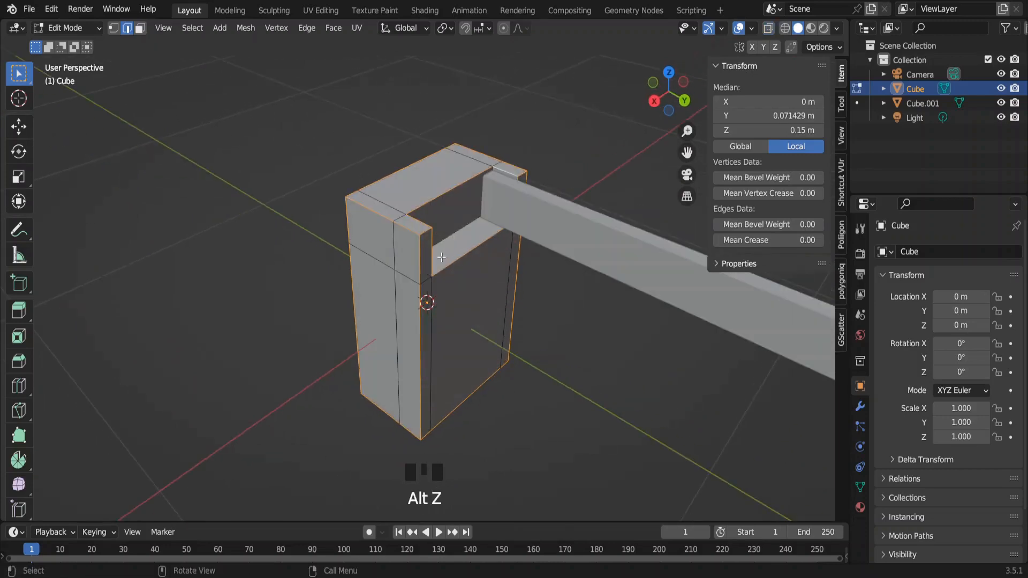
key(ctrl+b)
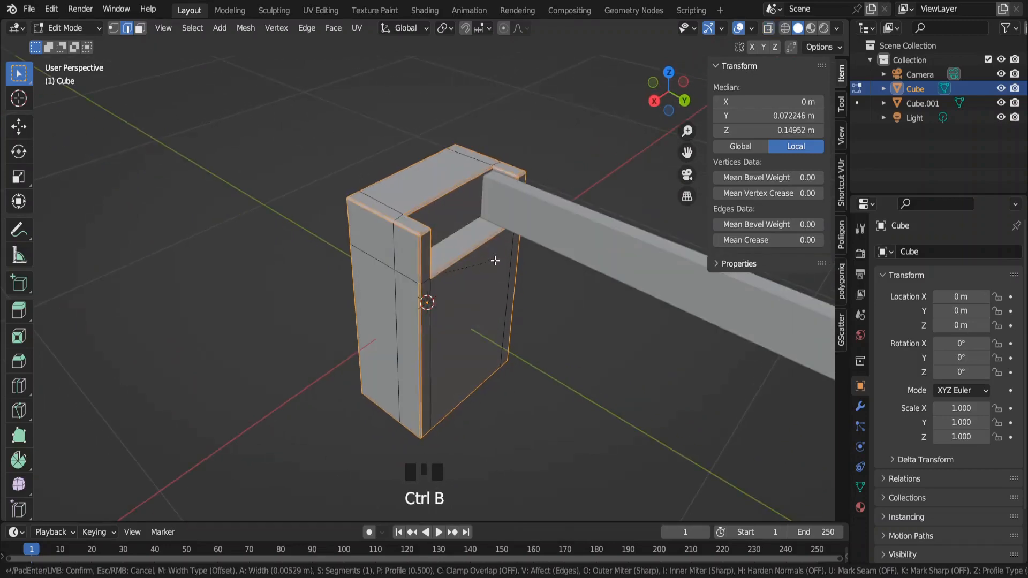
click(496, 261)
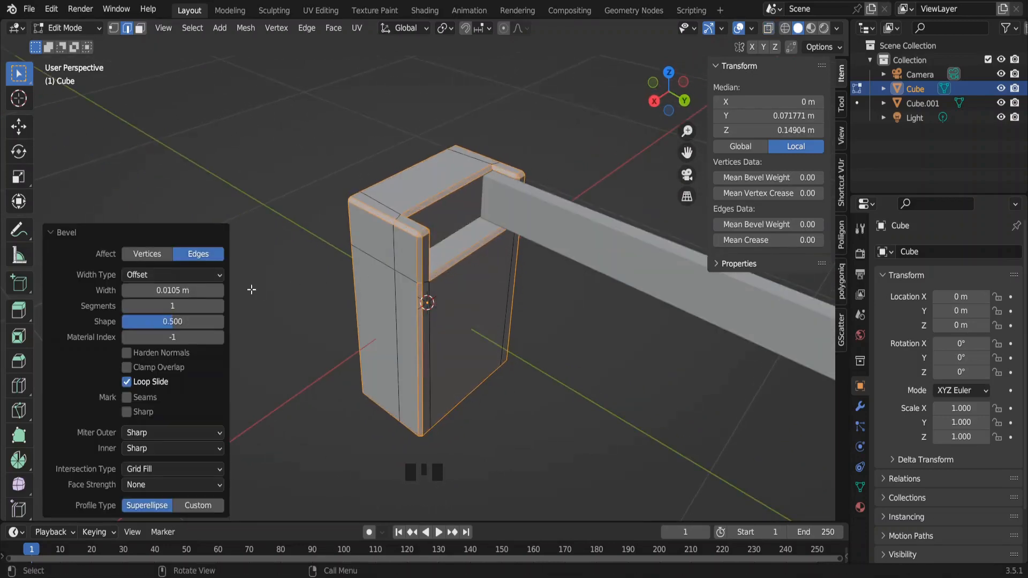
click(194, 294)
text(0.01)
key(Return)
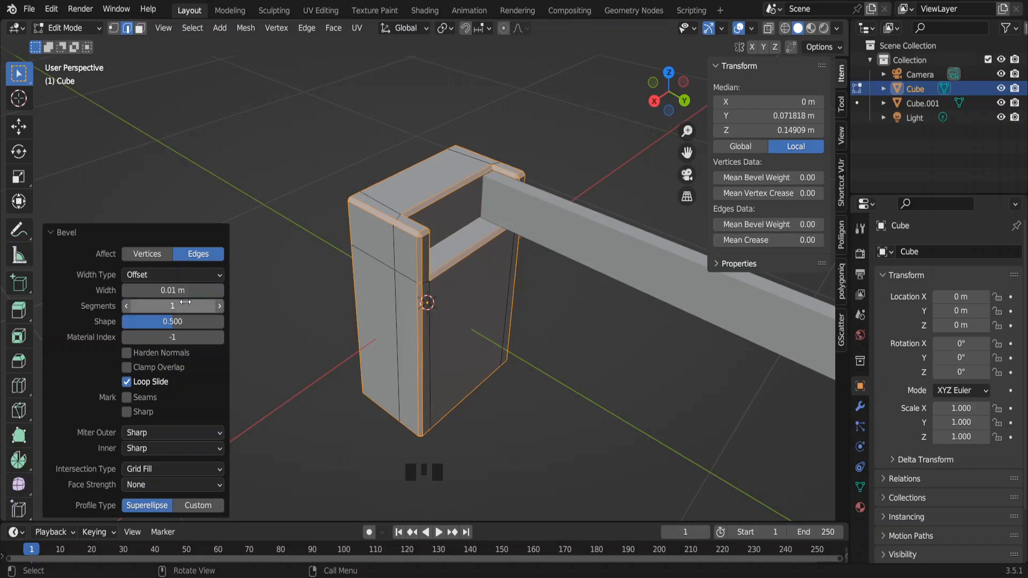
click(127, 306)
key(Tab)
- Bevel all the beam's edges with a width of 0.01 m and 3 segments
shift+middle_drag(460, 224, 375, 240)
click(499, 226)
key(Tab)
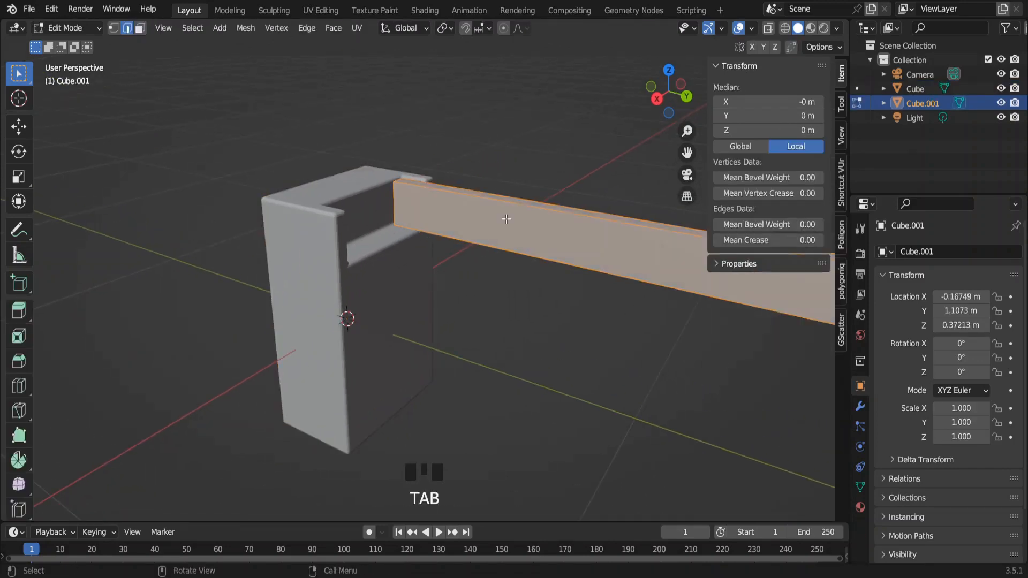
key(ctrl+b)
click(495, 220)
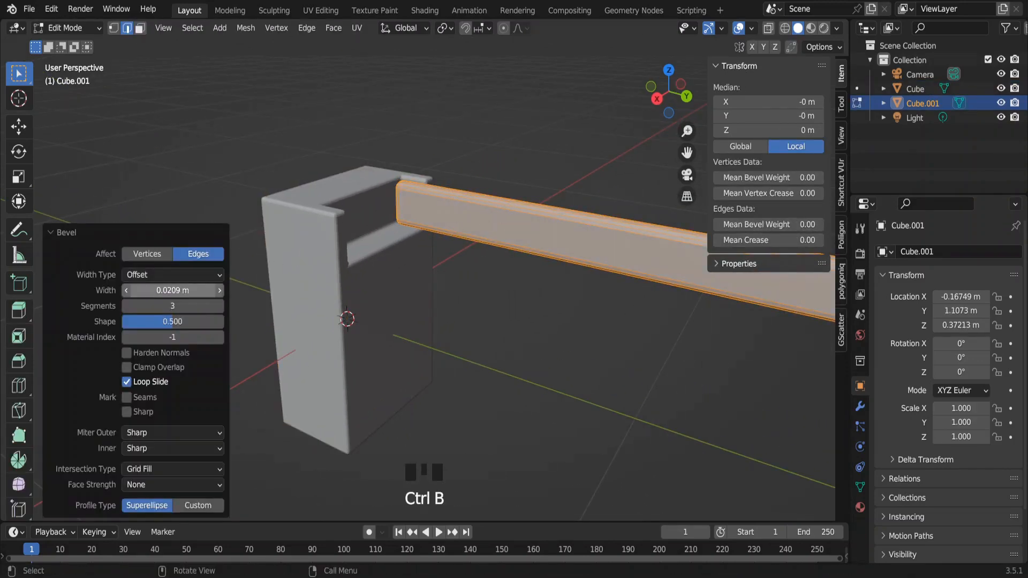
click(178, 290)
text(.01)
key(Return)
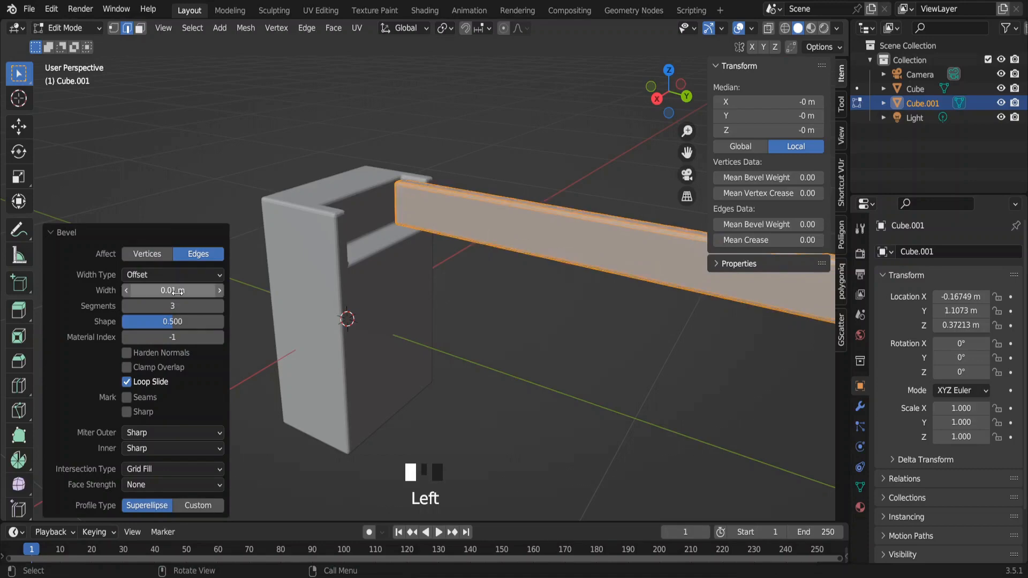
key(Tab)
- Duplicate the beam in top view and place the copy about 0.05 m along the X axis
middle_drag(470, 189, 536, 307)
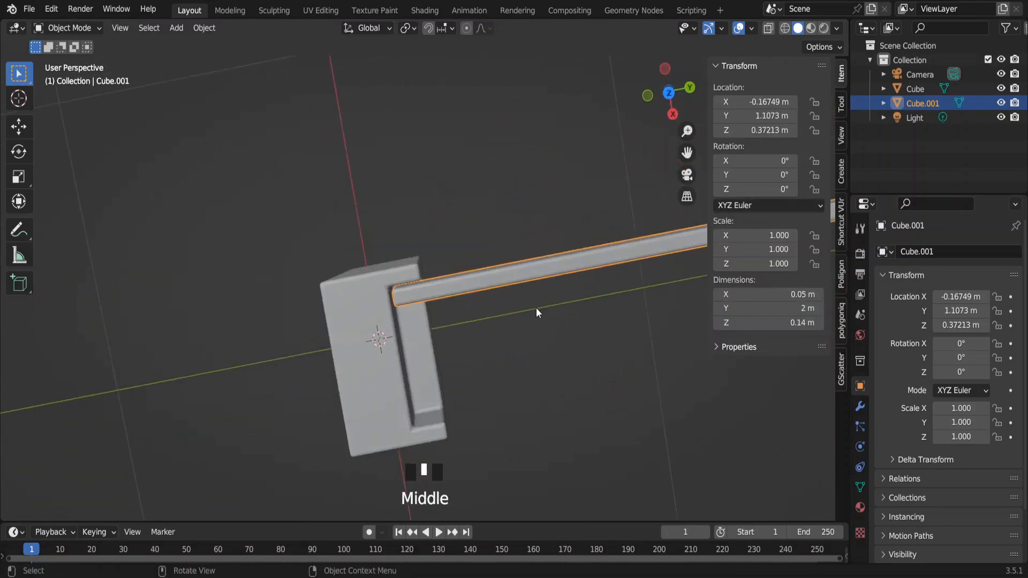
key(KP_7)
key(Tab)
key(Tab)
shift+middle_drag(496, 273, 469, 323)
key(shift+d)
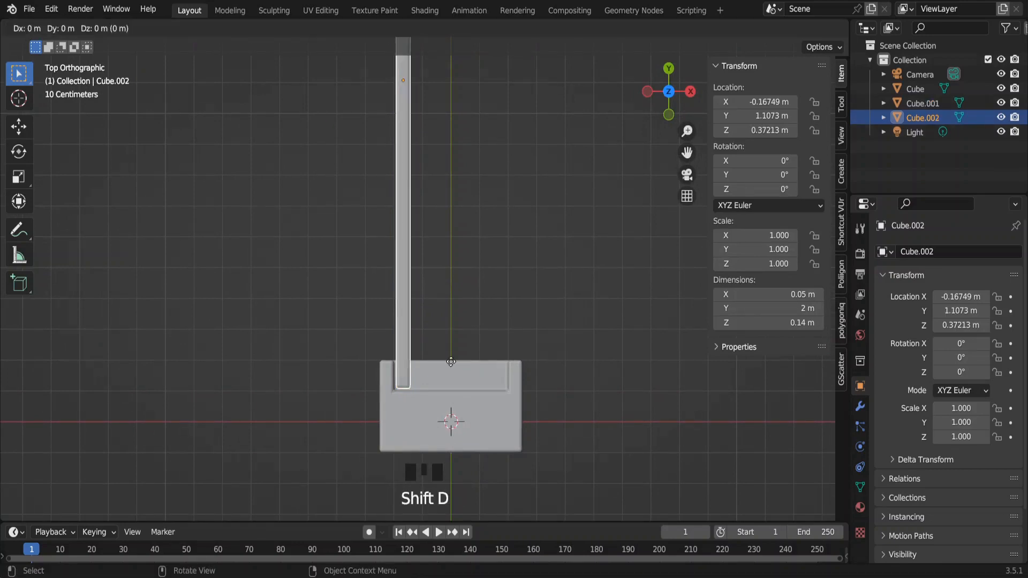
key(x)
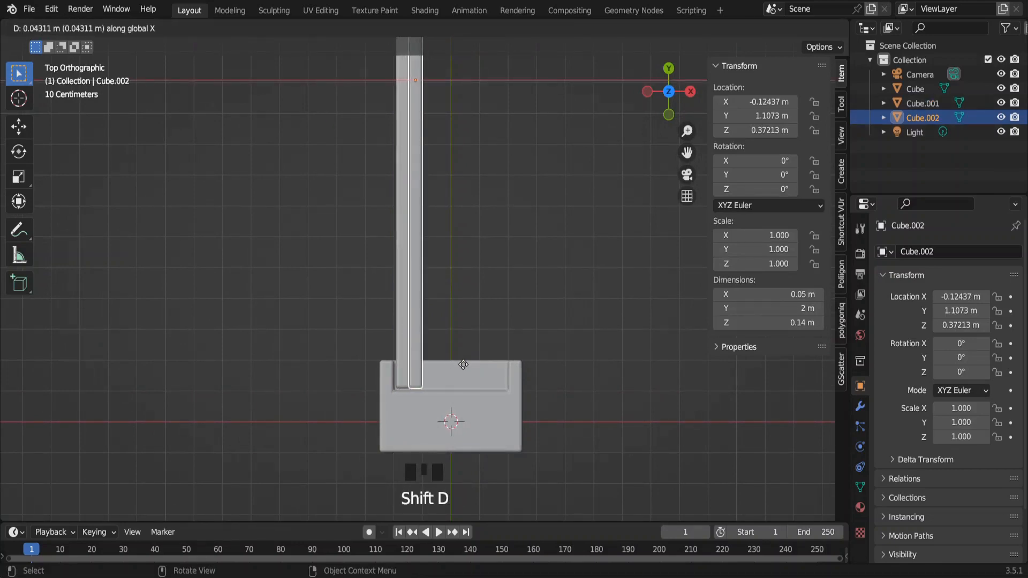
click(465, 365)
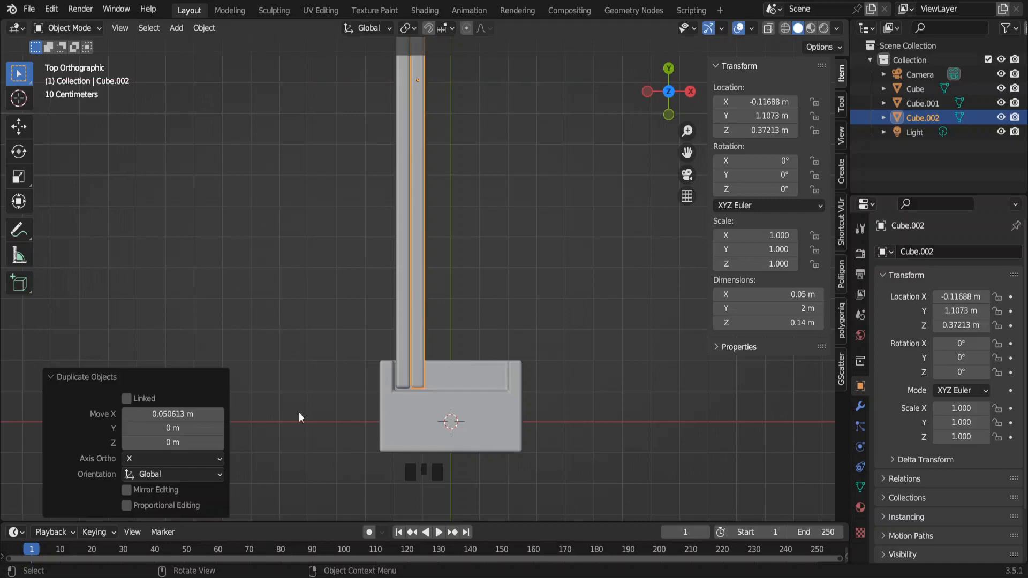
- Set the duplicated beam's X offset to 0.055 m
click(189, 415)
click(189, 415)
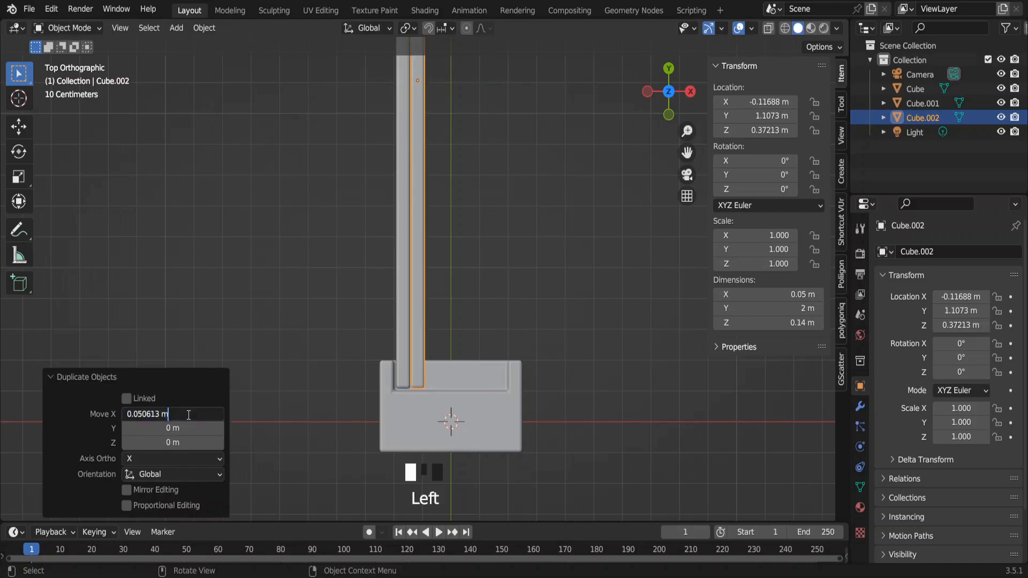
key(BackSpace)
key(BackSpace)
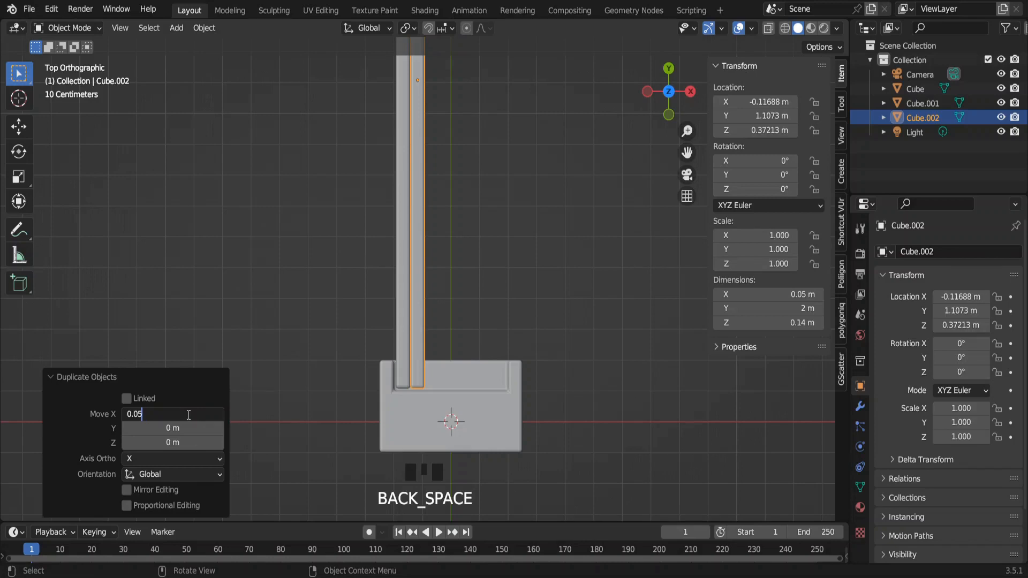
text(5)
key(Return)
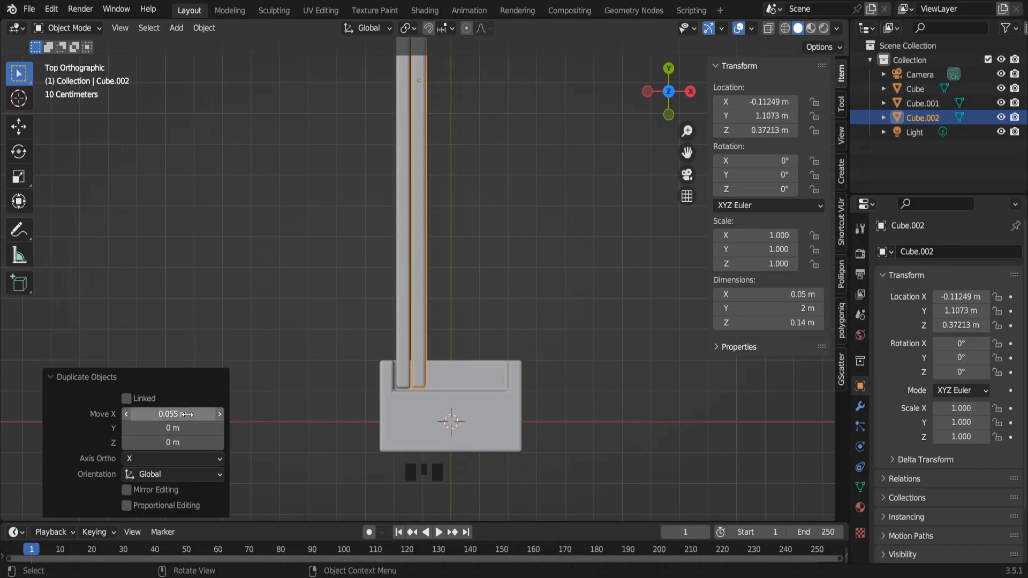
- Repeat the beam duplication until seven evenly spaced beams fill the block's notch
key(shift+r)
key(shift+r)
key(shift+r)
key(shift+r)
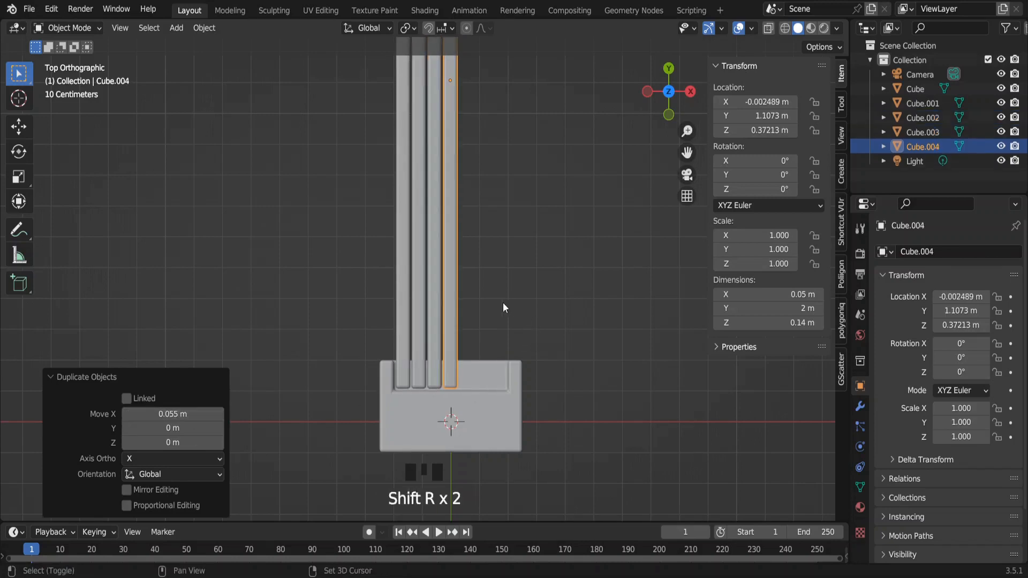
key(shift+r)
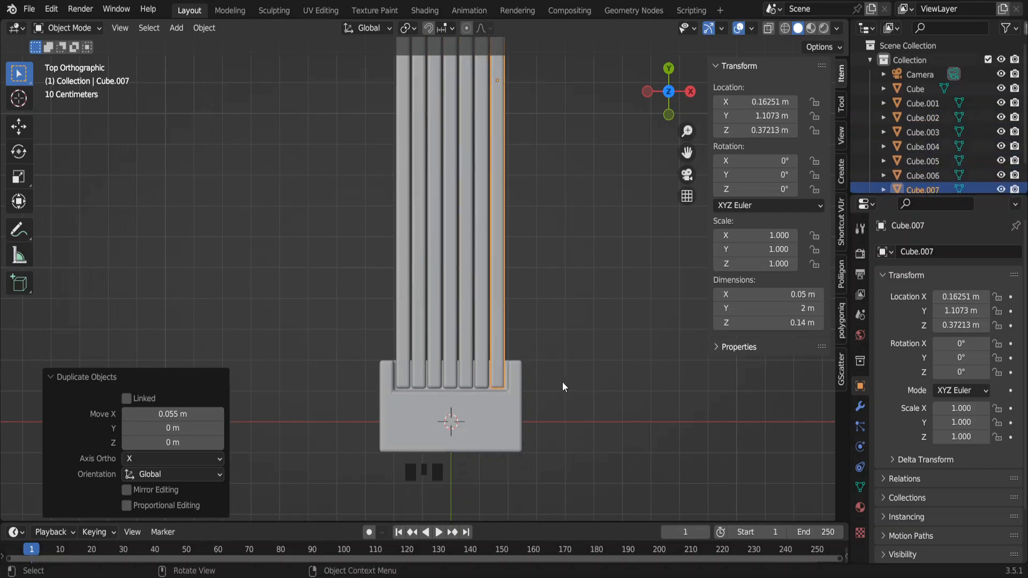
- Duplicate the notched block and place the copy 2 m along the Y axis with snapping
middle_drag(562, 383, 516, 352)
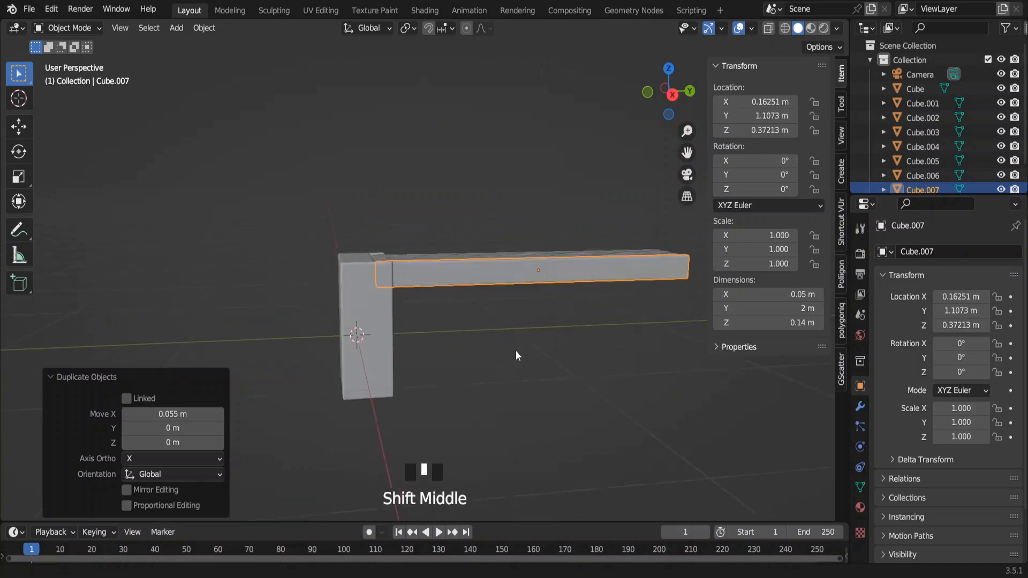
shift+scroll(516, 356, up, 2)
click(277, 369)
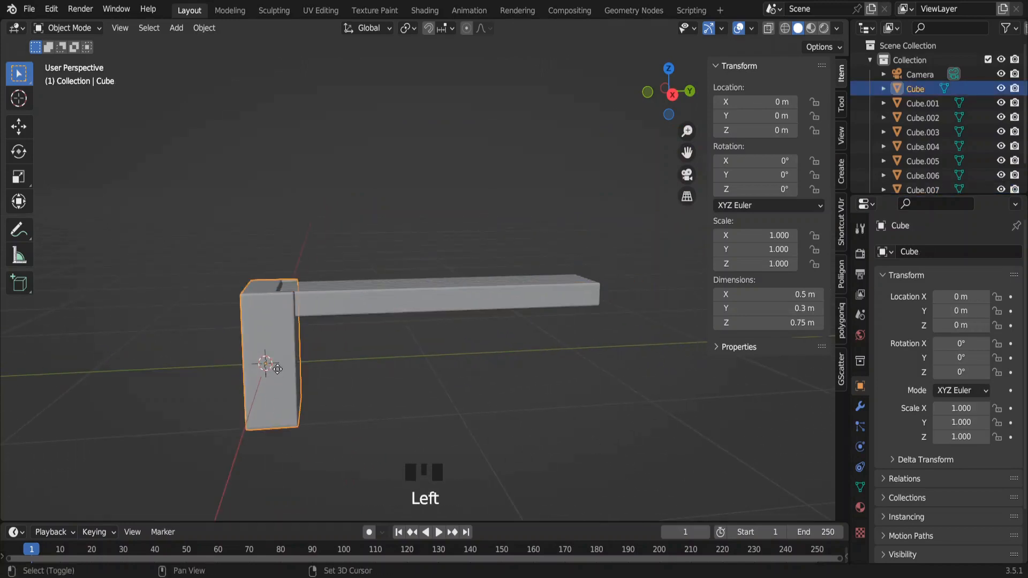
key(shift+d)
key(y)
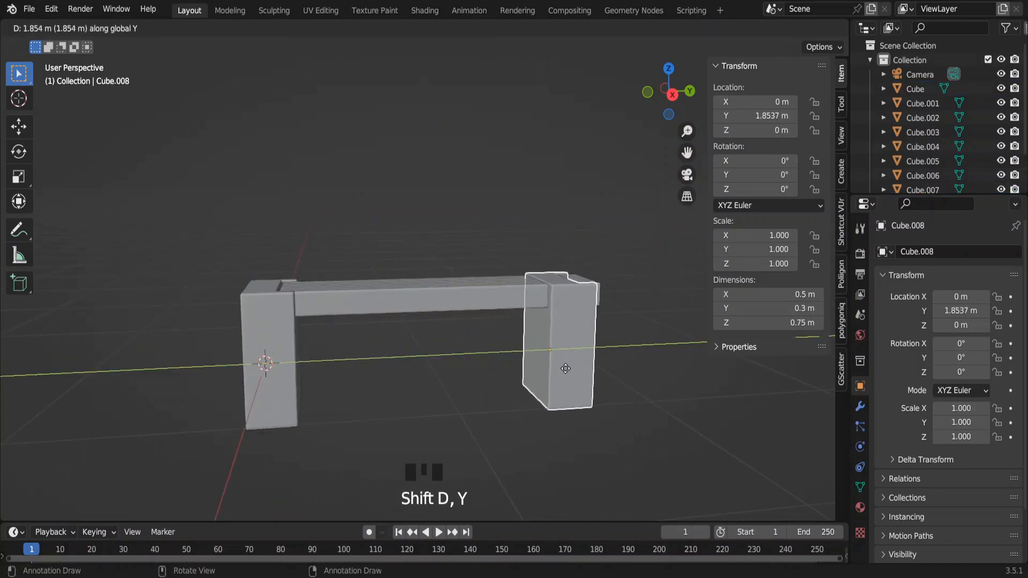
key(ctrl)
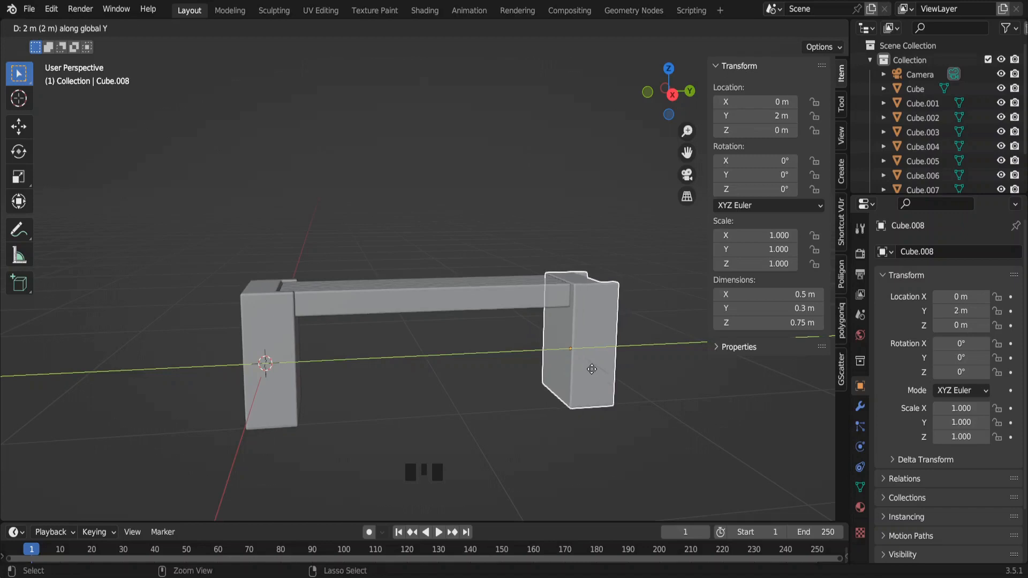
click(592, 369)
- Rotate the duplicated block -180° about the Z axis so its notch faces the beams
key(r)
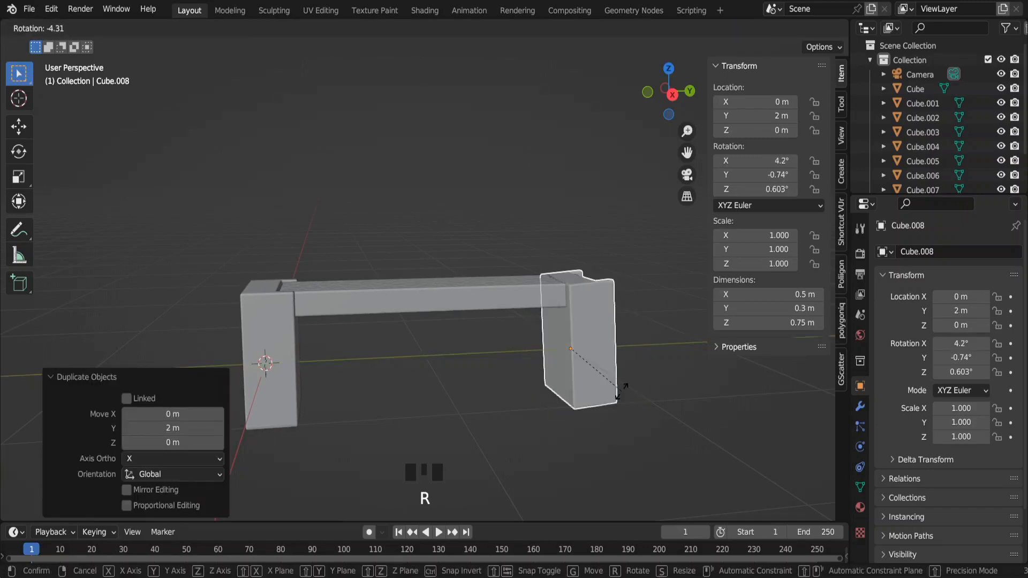
key(z)
click(514, 288)
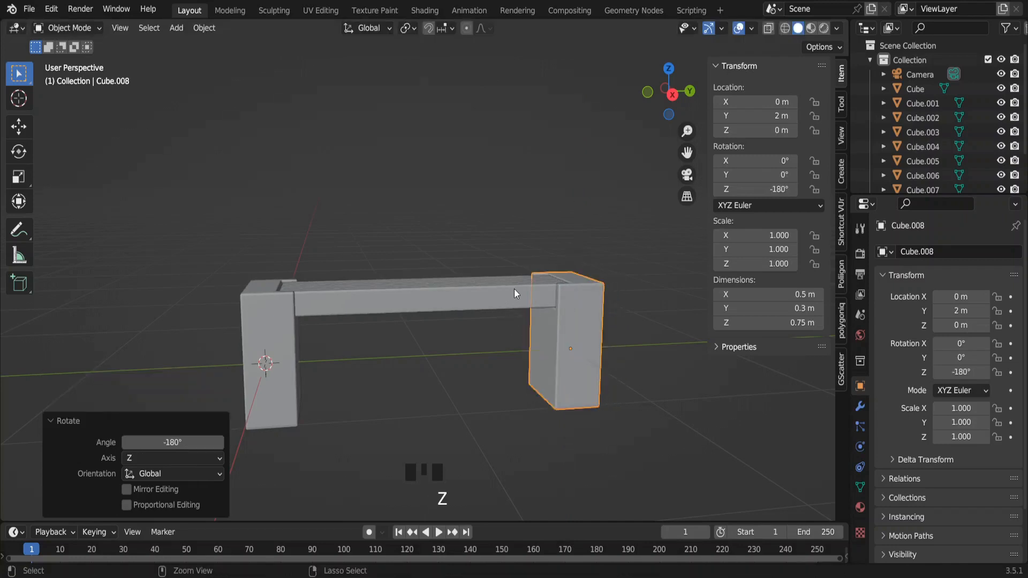
- Move the duplicated block about 0.21 m along Y so the beam ends sit in its notch
middle_drag(558, 290, 544, 377)
scroll(555, 352, up, 2)
key(g)
key(y)
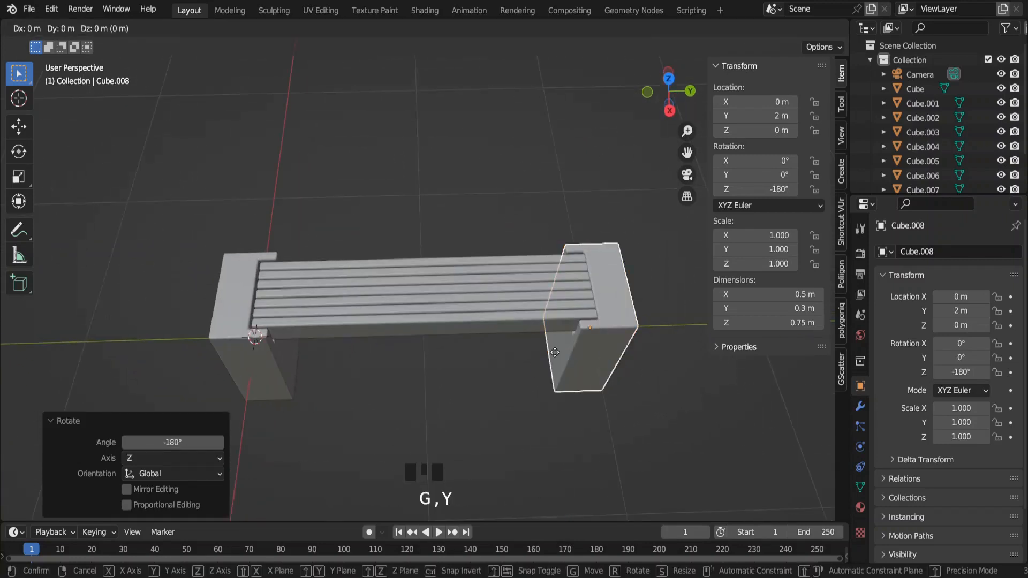
click(592, 400)
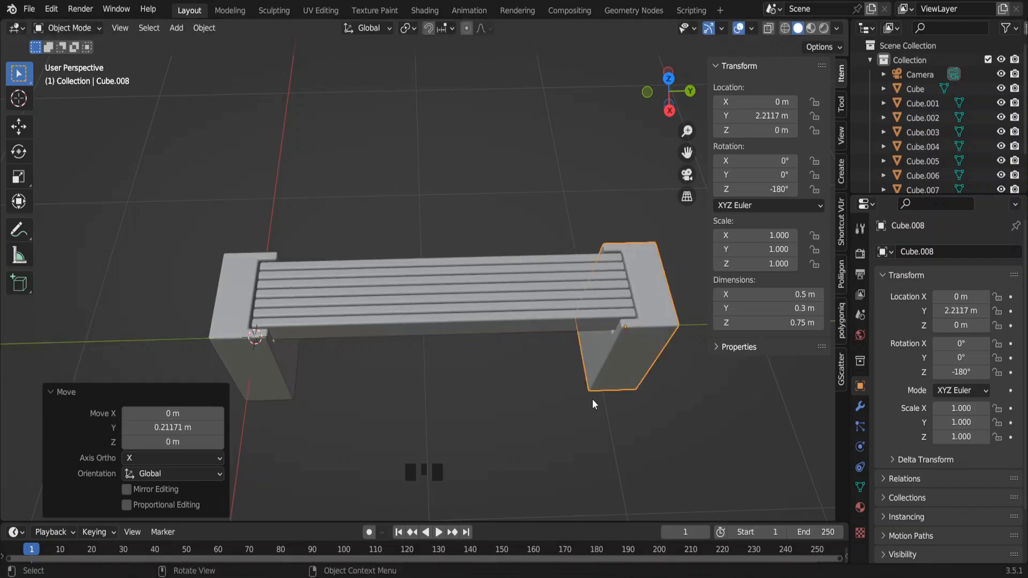
middle_drag(563, 398, 371, 274)
click(371, 274)
click(287, 314)
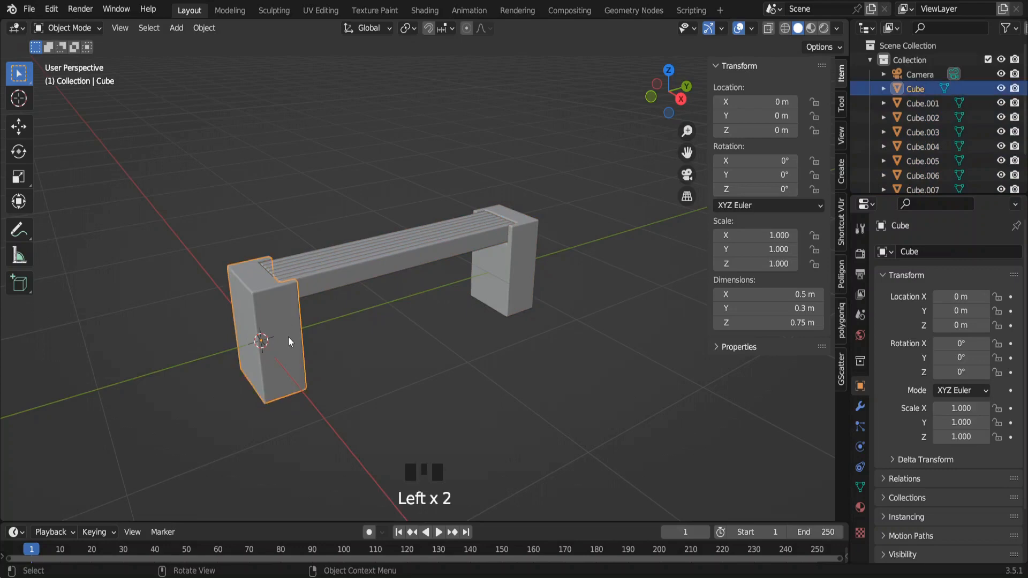
key(g)
right_click(351, 261)
drag(227, 189, 539, 360)
key(g)
right_click(608, 259)
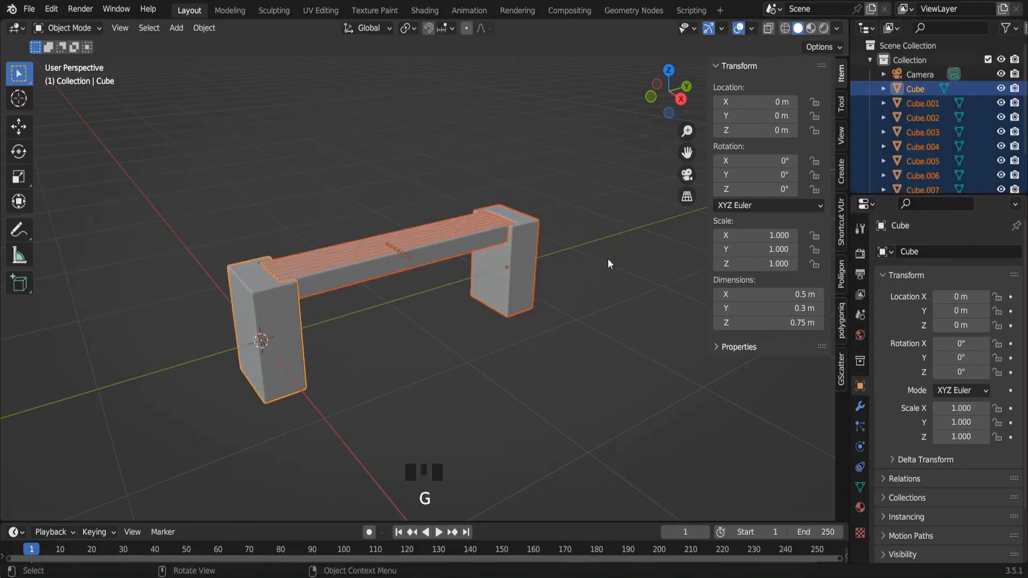
- Parent all seven beams and the duplicated block to the original block using Object (Keep Transform)
click(358, 176)
drag(348, 174, 425, 304)
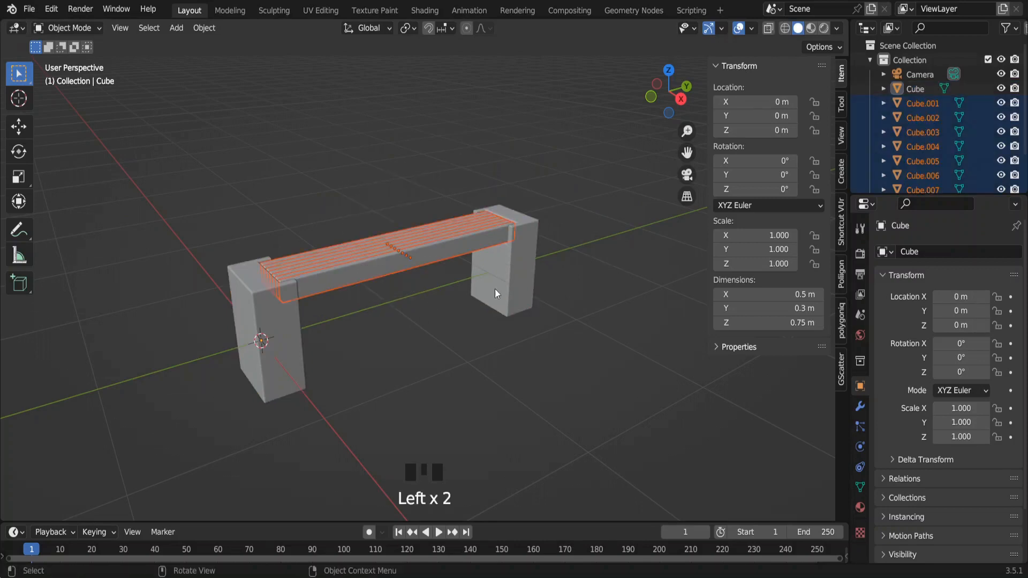
shift+click(474, 287)
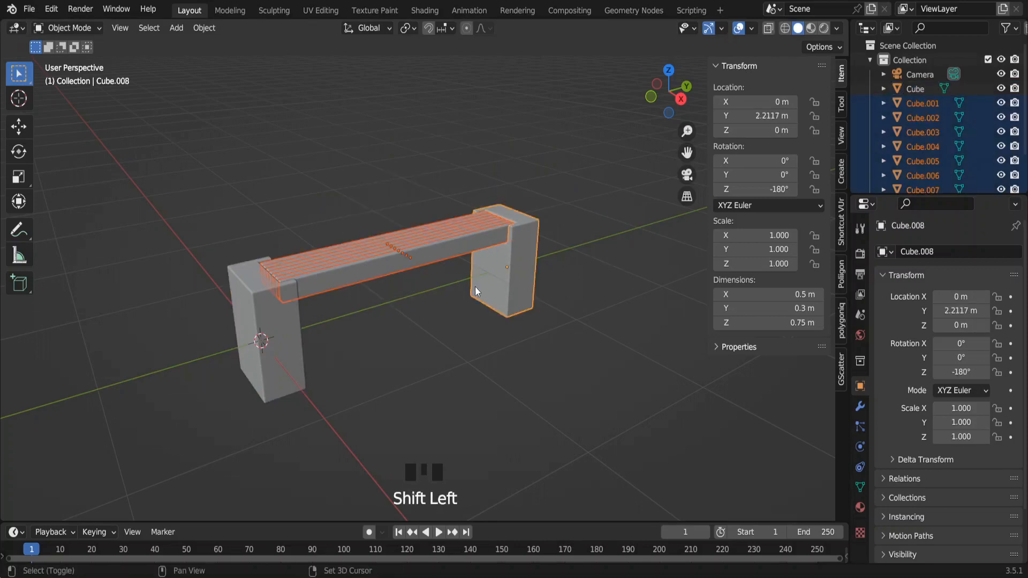
shift+click(265, 361)
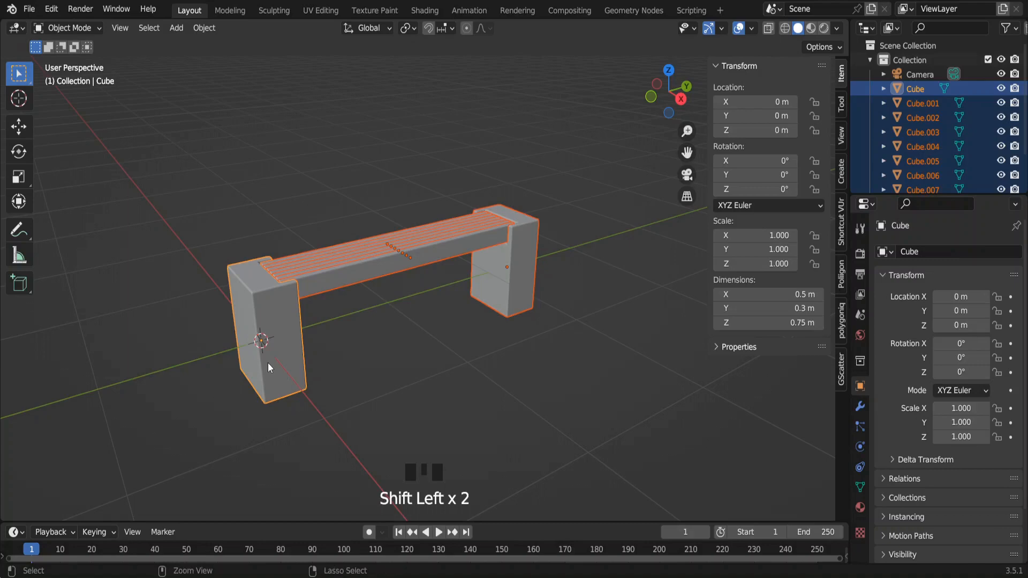
key(ctrl+p)
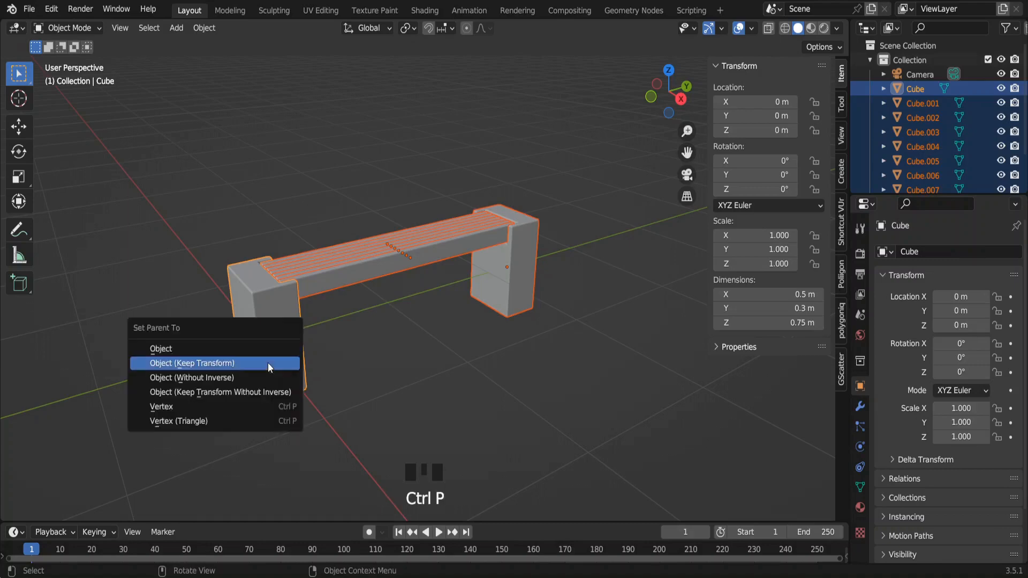
click(268, 364)
key(g)
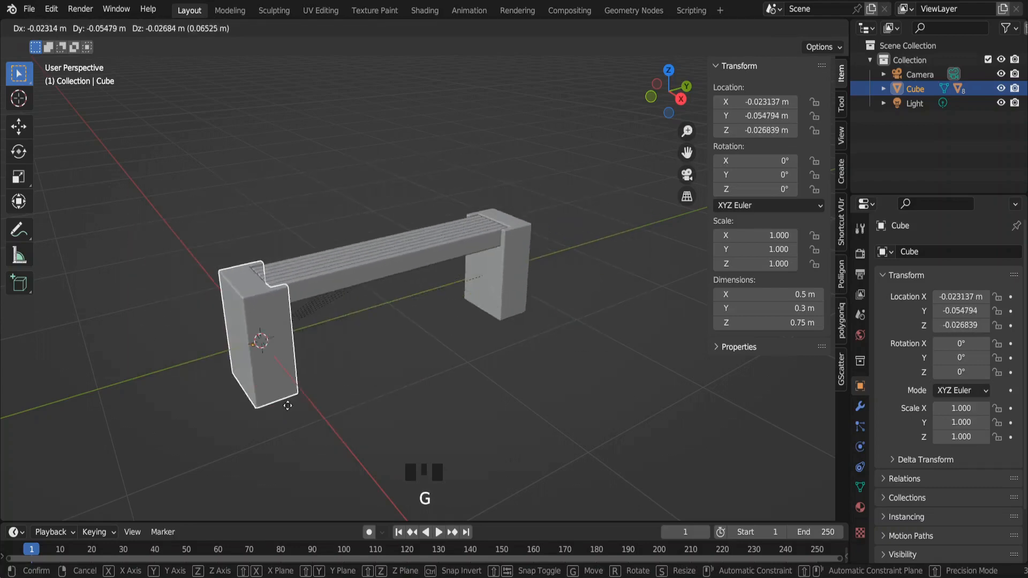
right_click(298, 354)
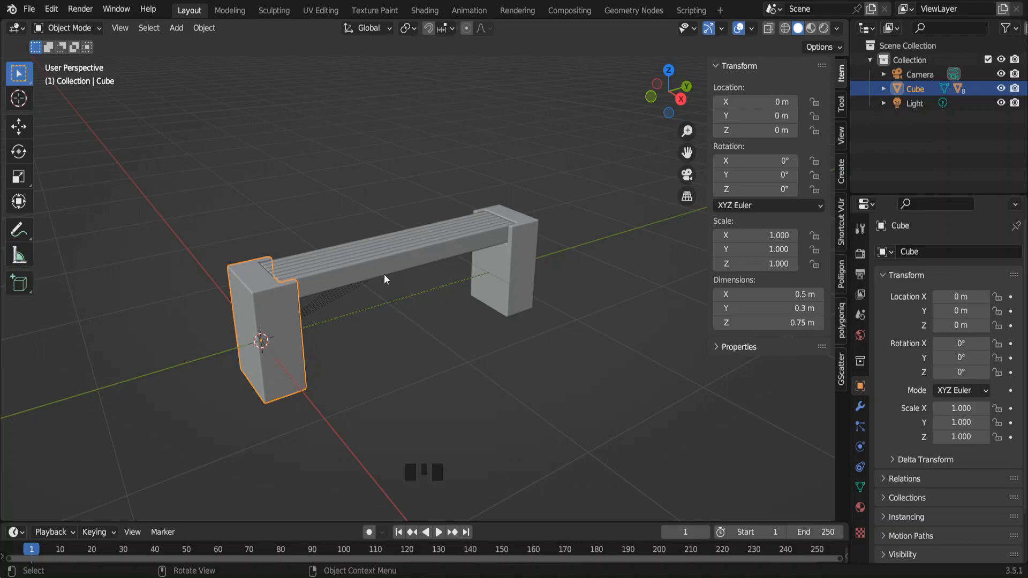
key(g)
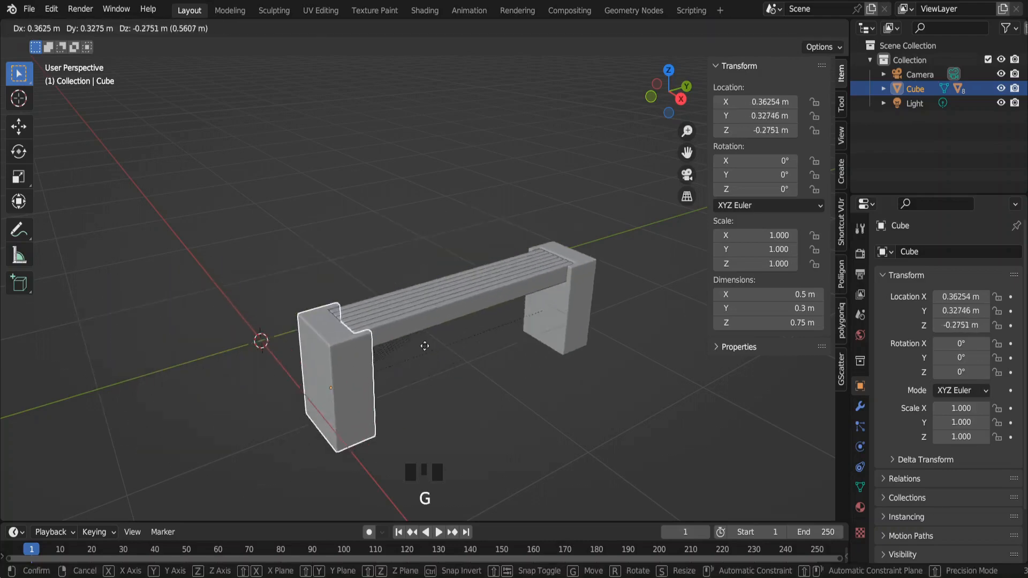
right_click(462, 326)
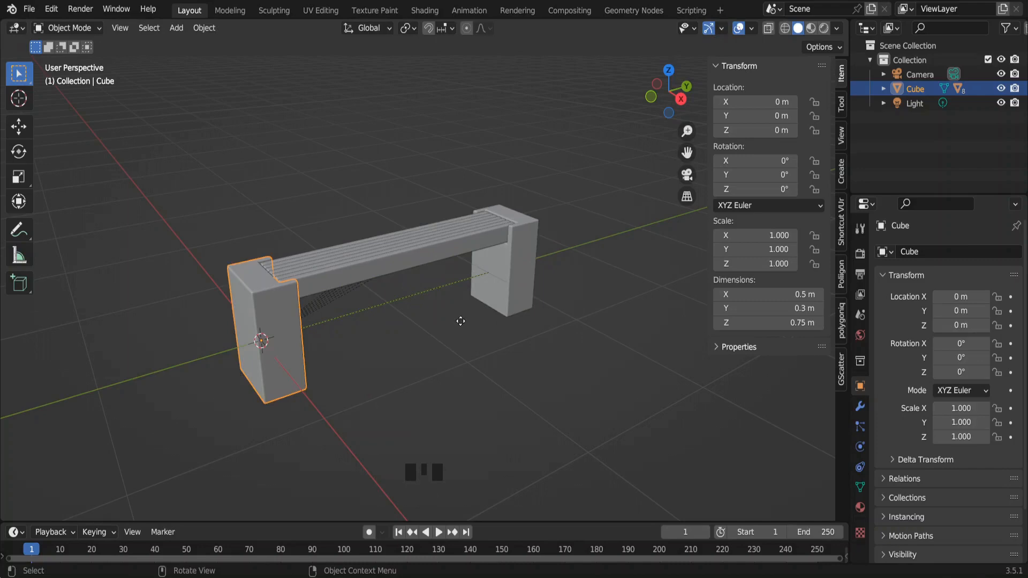
- Raise the bench by moving its parent block 0.3 m along the Z axis
key(g)
key(z)
click(450, 298)
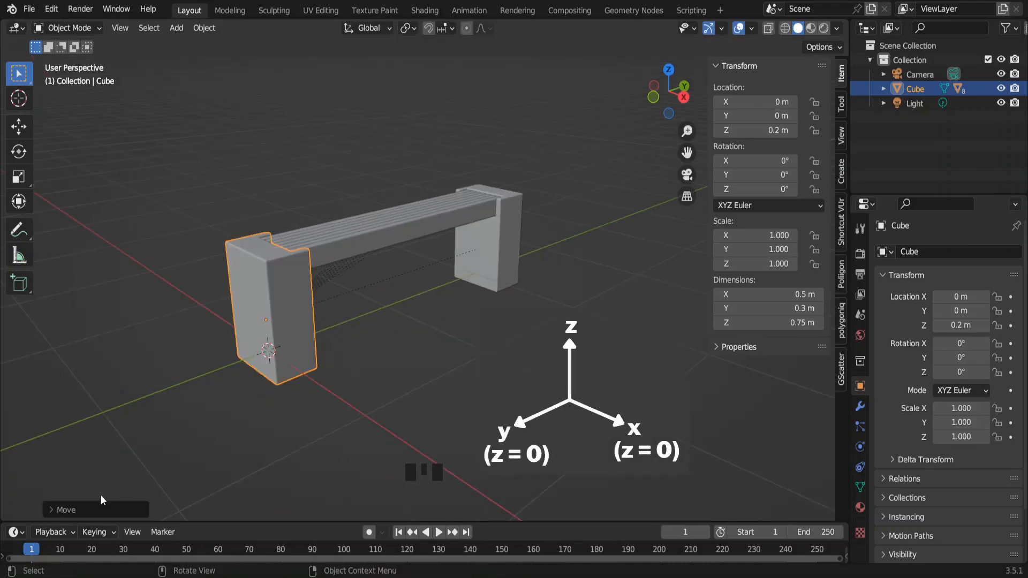
click(101, 498)
click(220, 443)
click(177, 441)
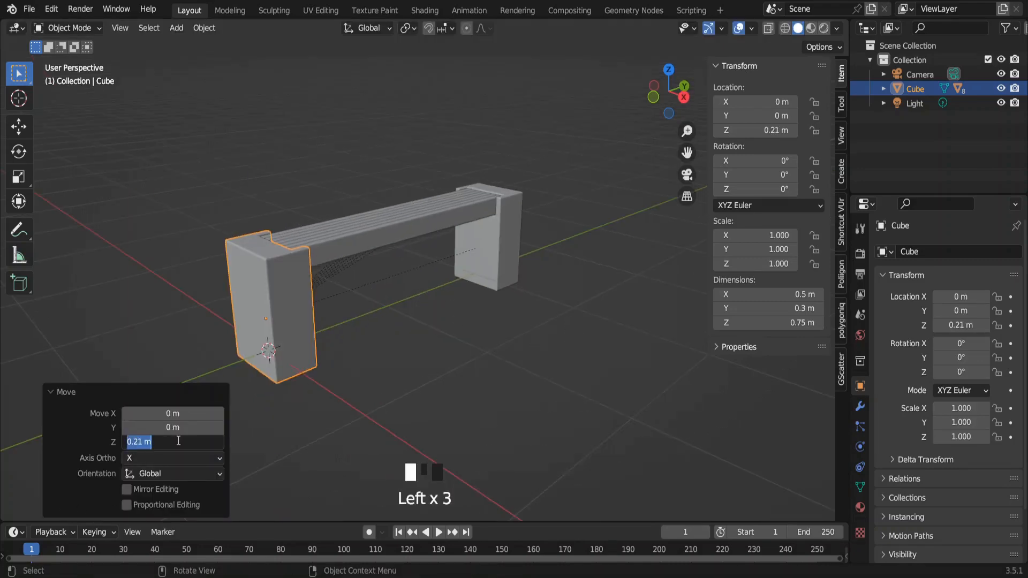
text(0.3)
key(Return)
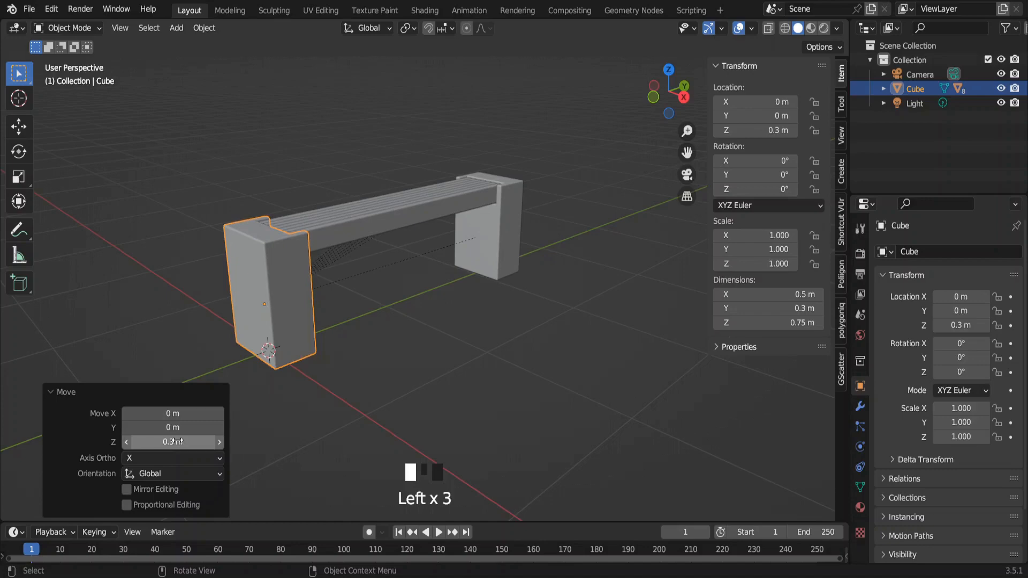
- Add a ground plane mesh with a size of 8 m
key(shift+a)
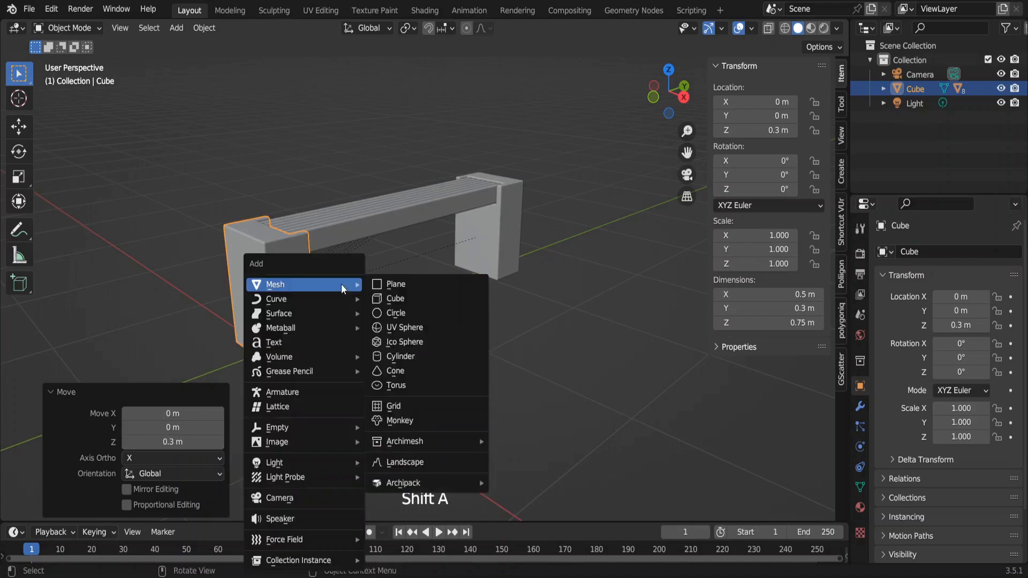
click(405, 290)
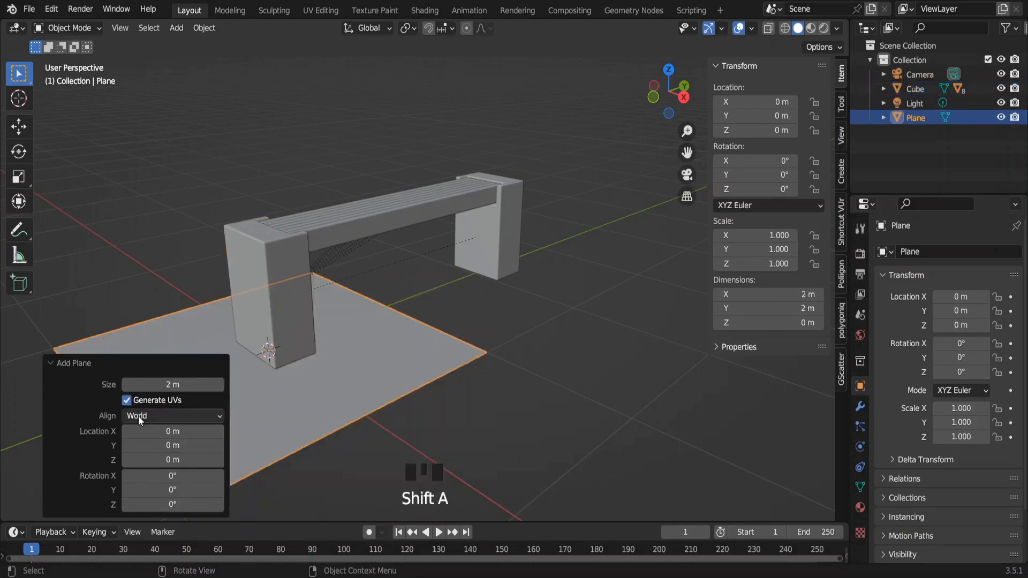
click(172, 390)
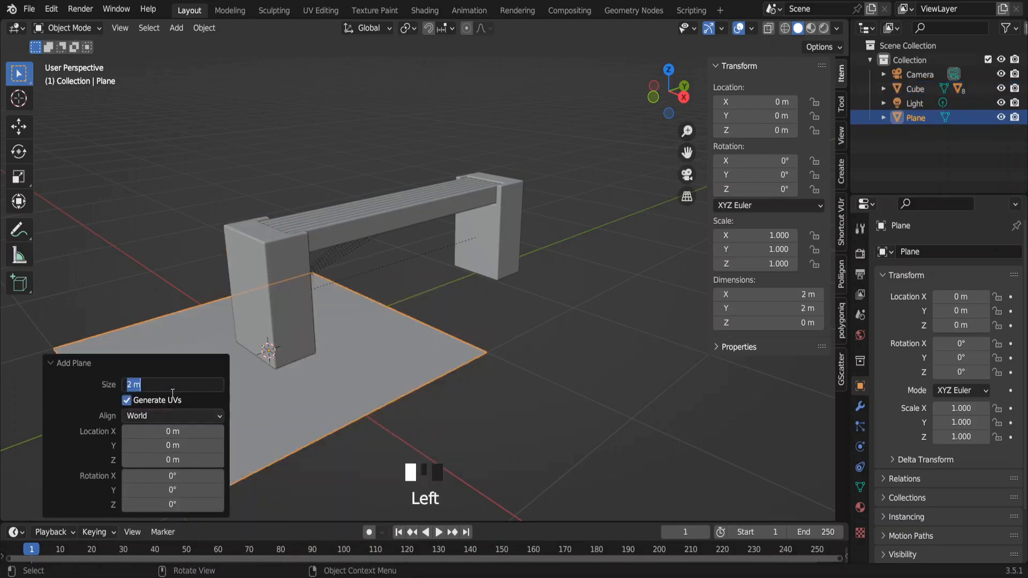
text(8)
key(Return)
- Move the ground plane horizontally by about -2.71 m in X and 3.51 m in Y, keeping its height locked
key(g)
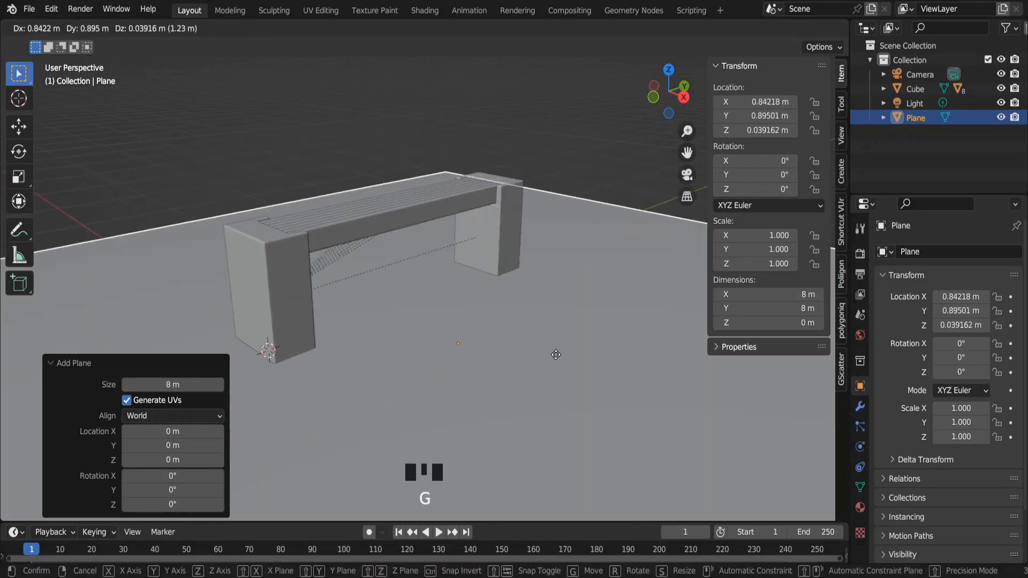
key(shift+z)
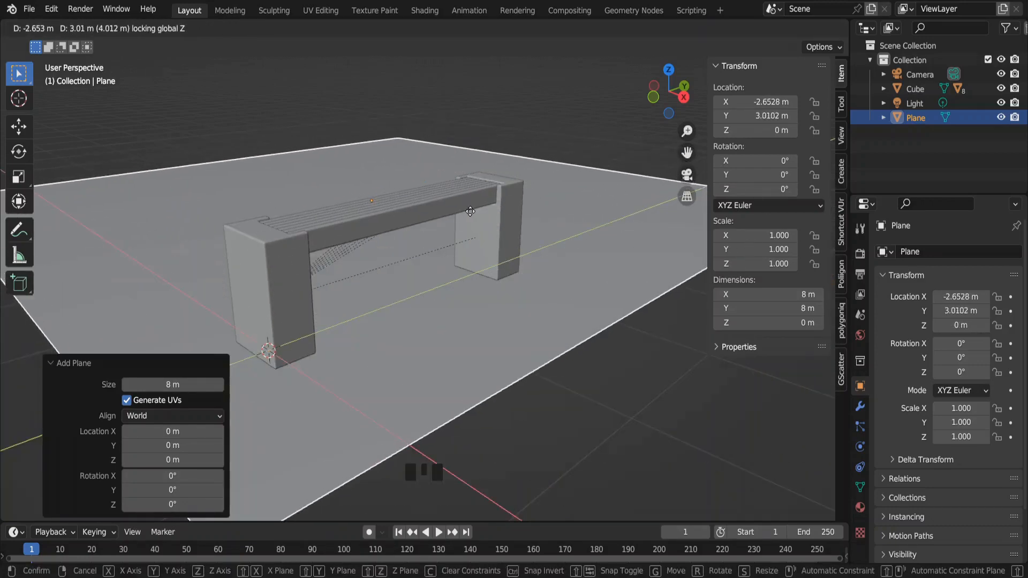
click(496, 205)
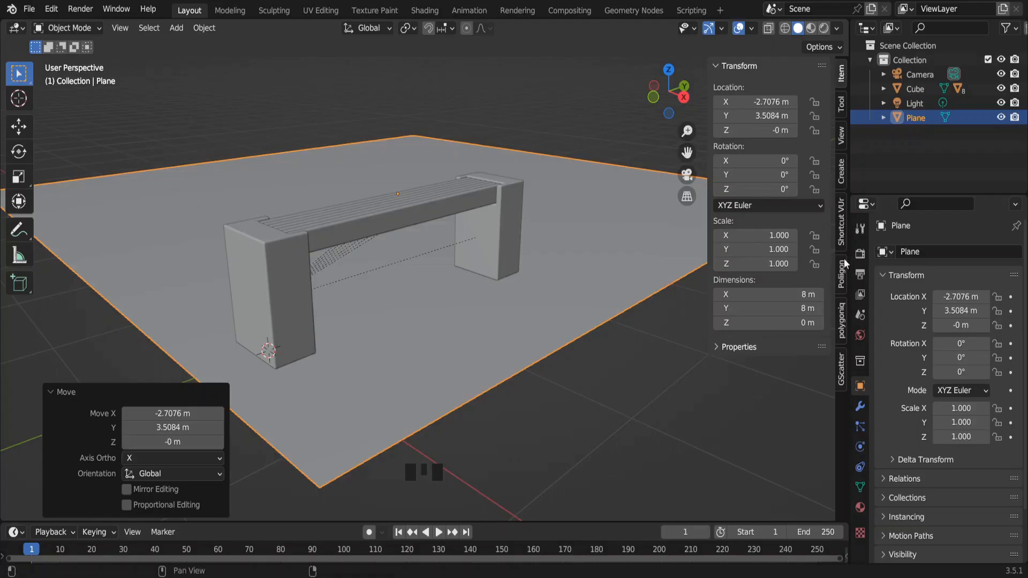
- Set the scene's render engine to Cycles
click(858, 255)
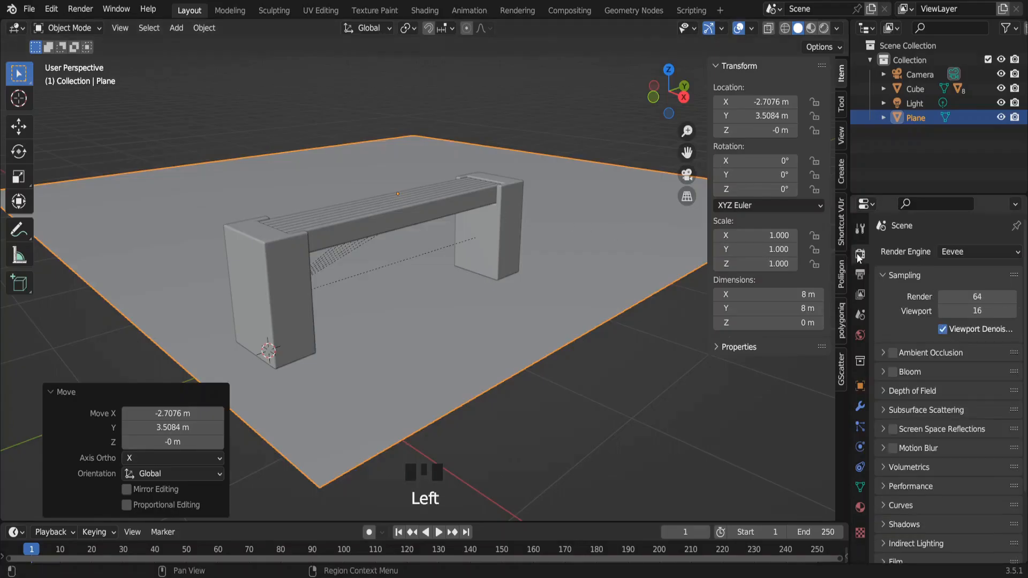
click(945, 253)
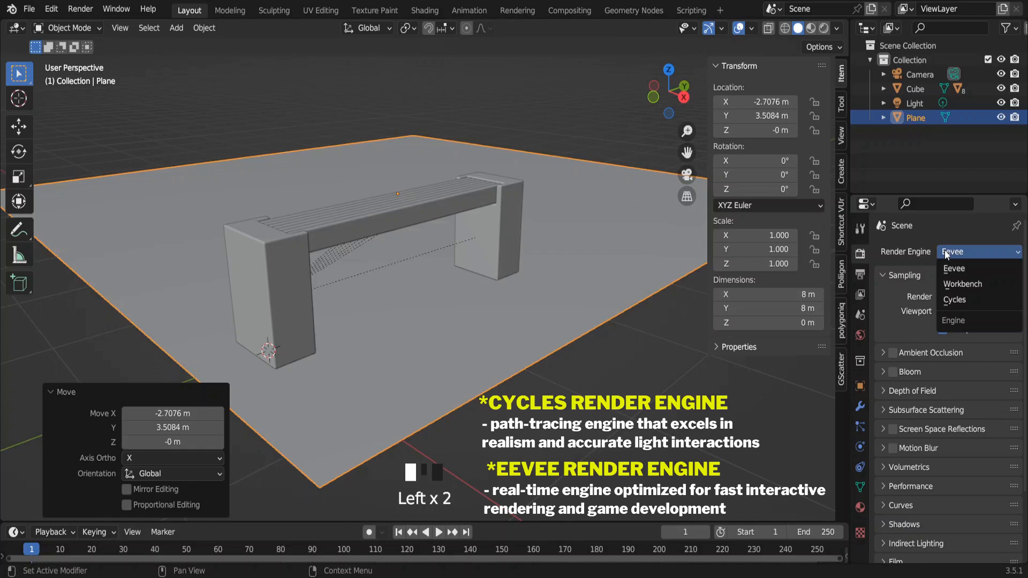
click(957, 300)
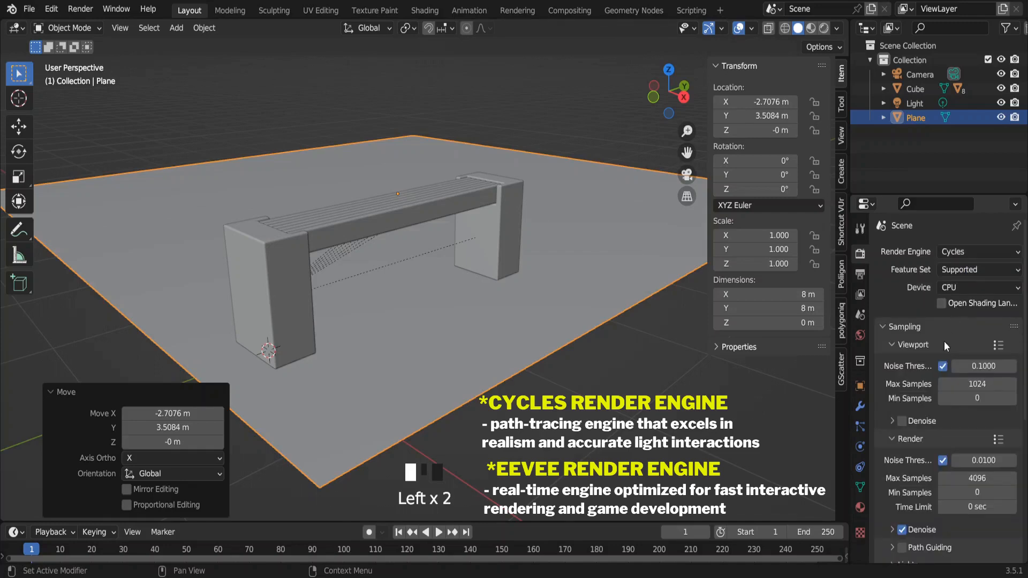
- Enable viewport denoising with a start sample of 32 and set the viewport's max samples to 32
click(903, 420)
click(985, 382)
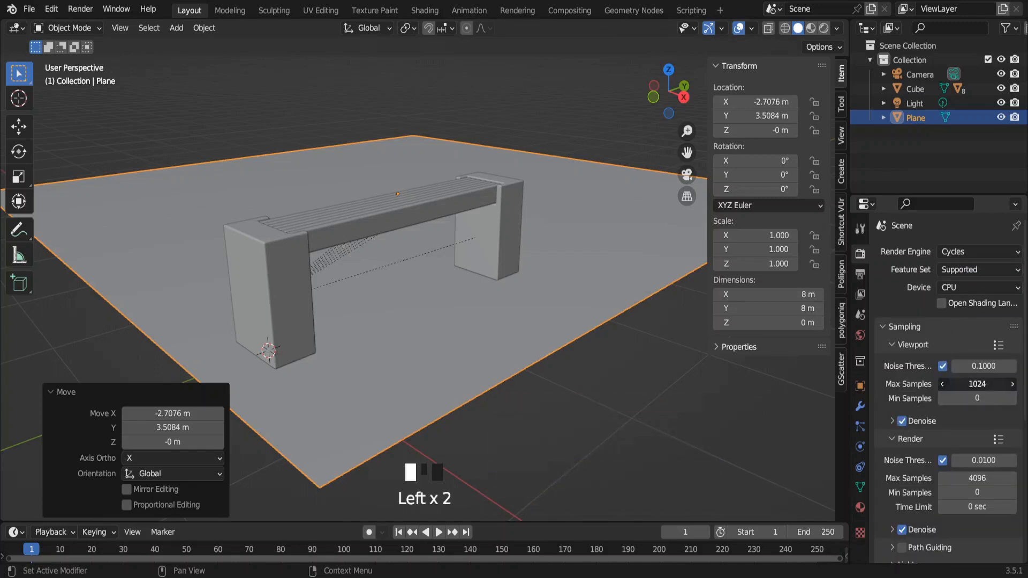
text(32)
key(Return)
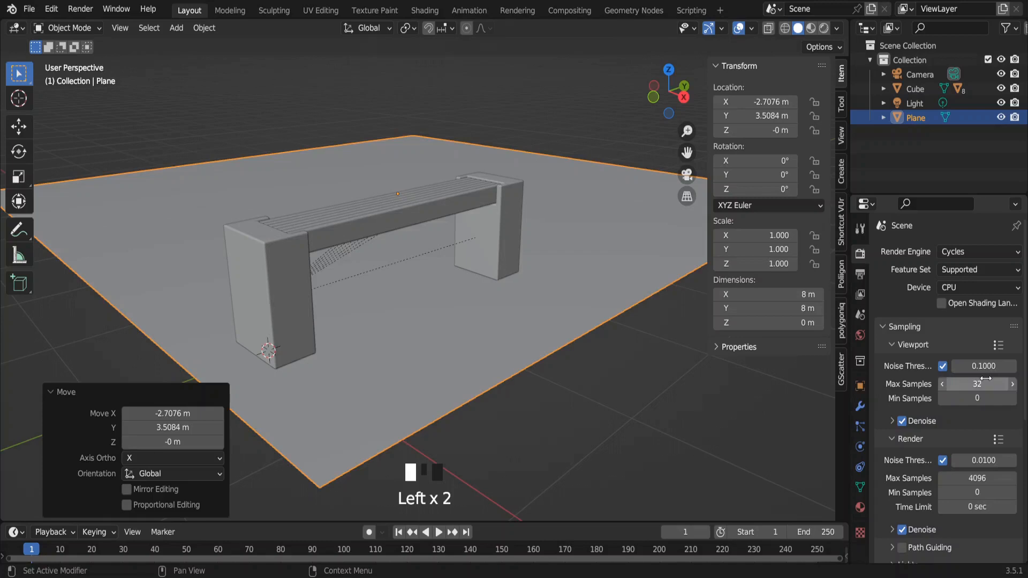
click(892, 421)
double_click(976, 473)
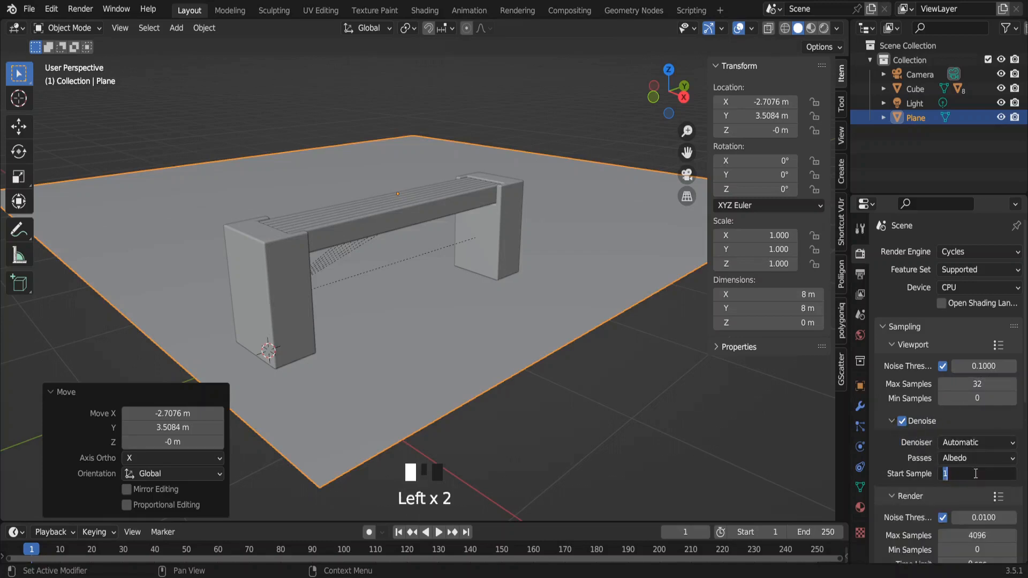
text(32)
key(Return)
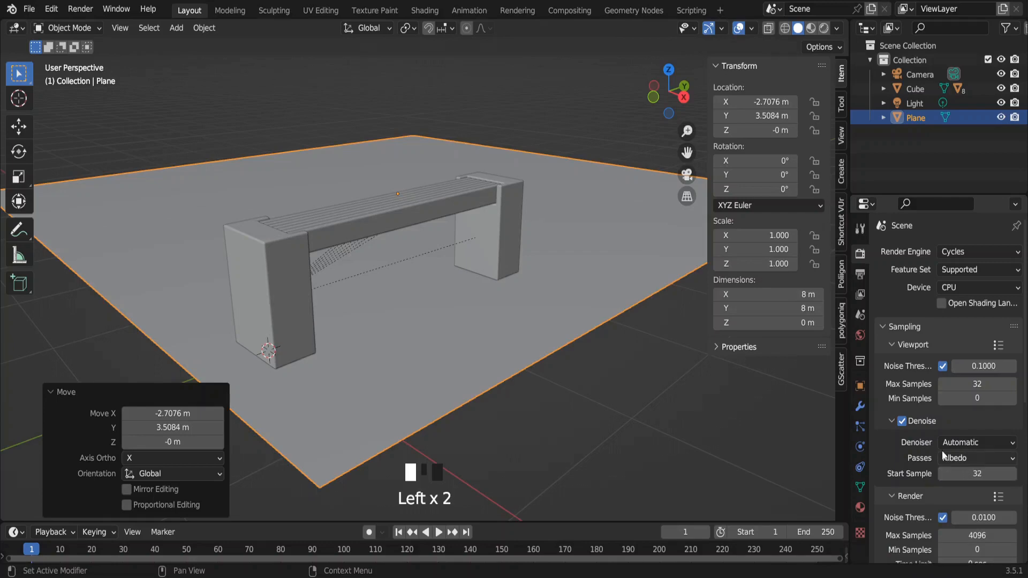
- Set the final render's max samples to 128
scroll(937, 420, down, 5)
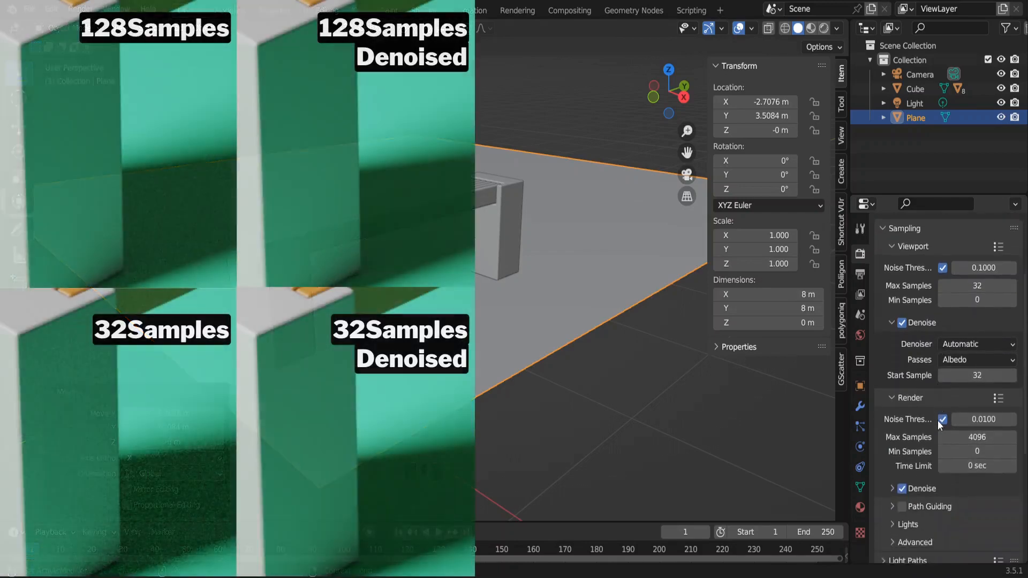
double_click(975, 412)
text(12)
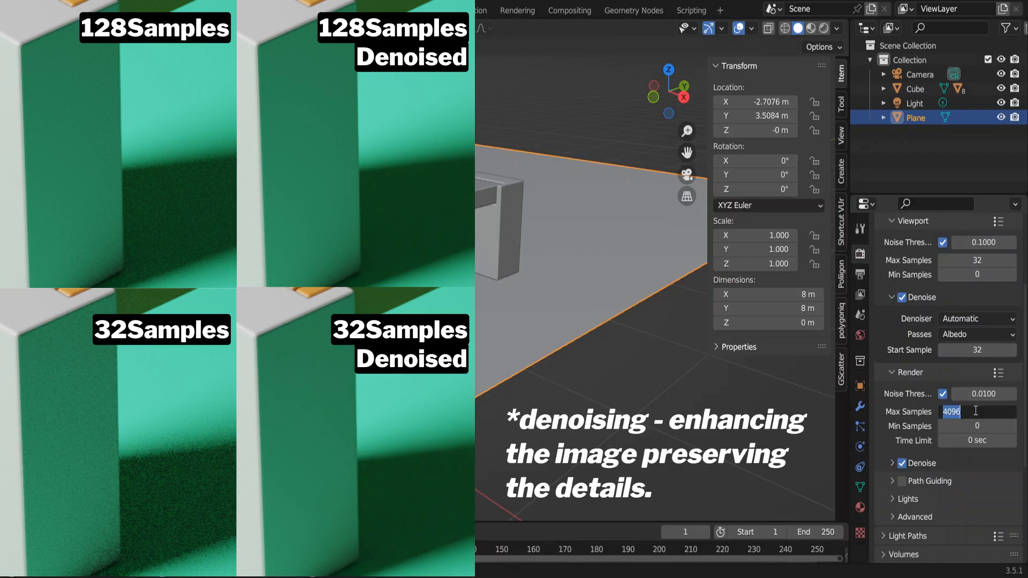
text(8)
key(Return)
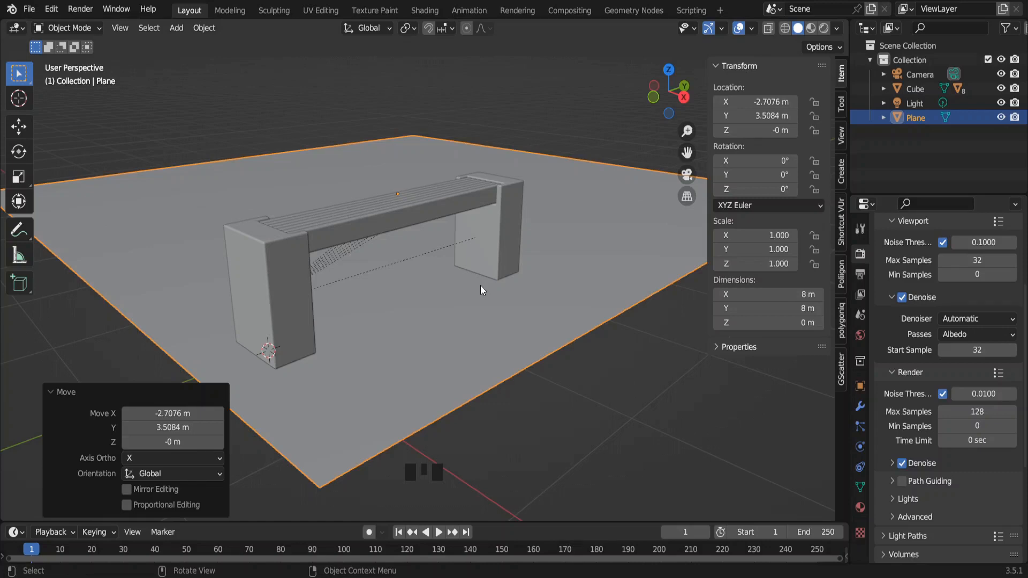
- Look through the camera, select it and move it about 5.2 m closer to the bench along its local Z axis
key(KP_0)
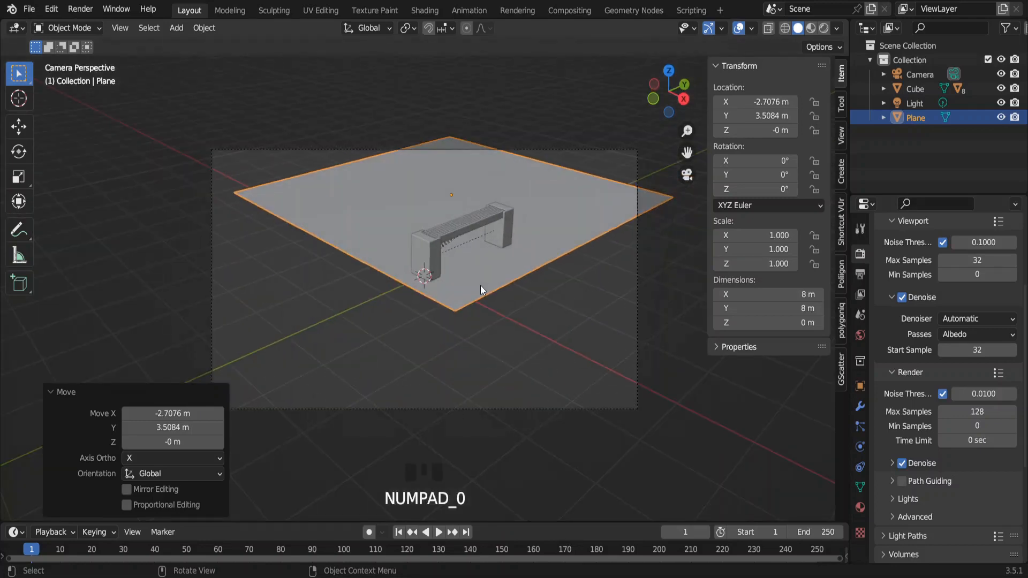
click(528, 410)
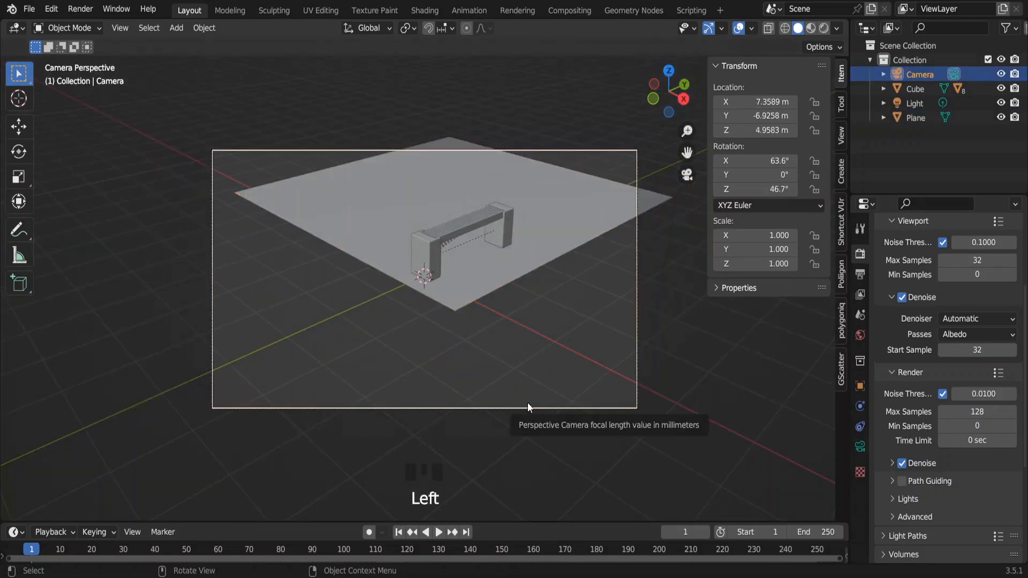
key(g)
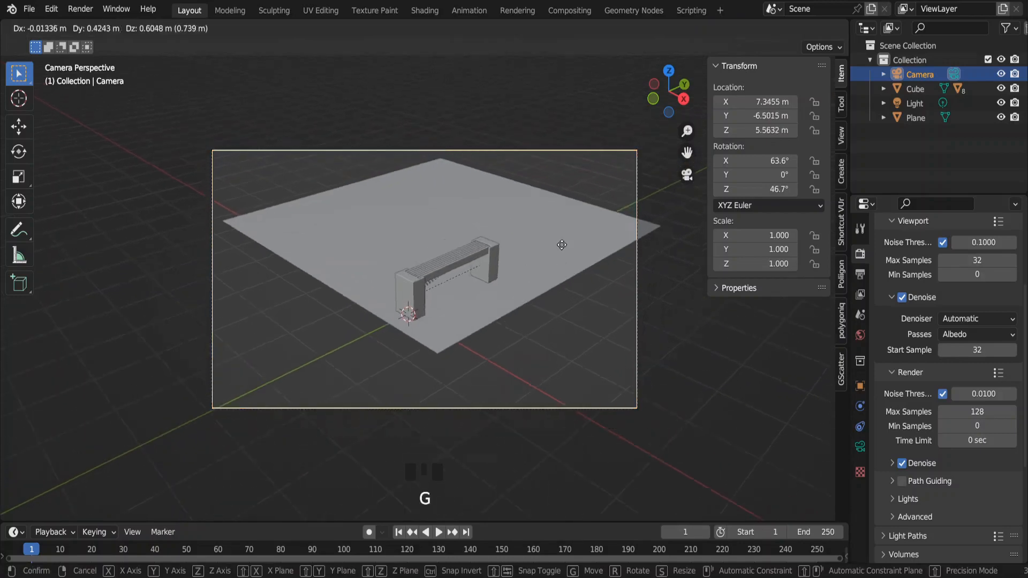
click(553, 306)
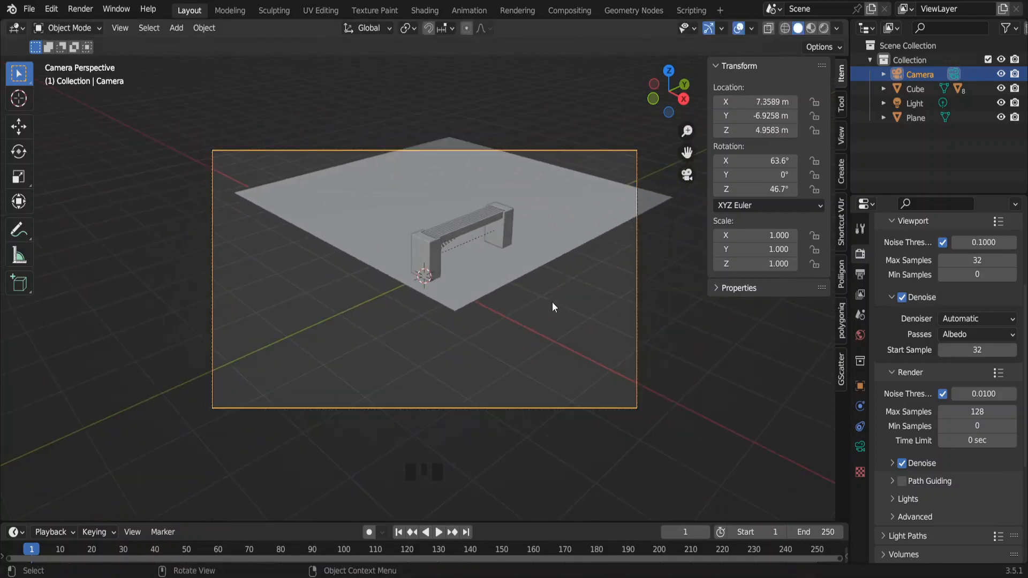
key(g)
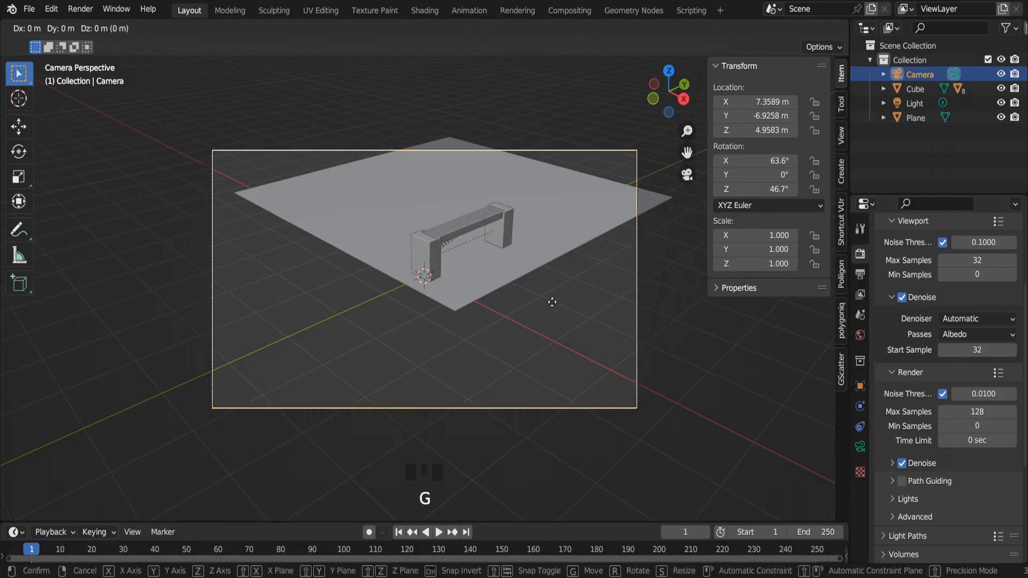
key(z)
key(z)
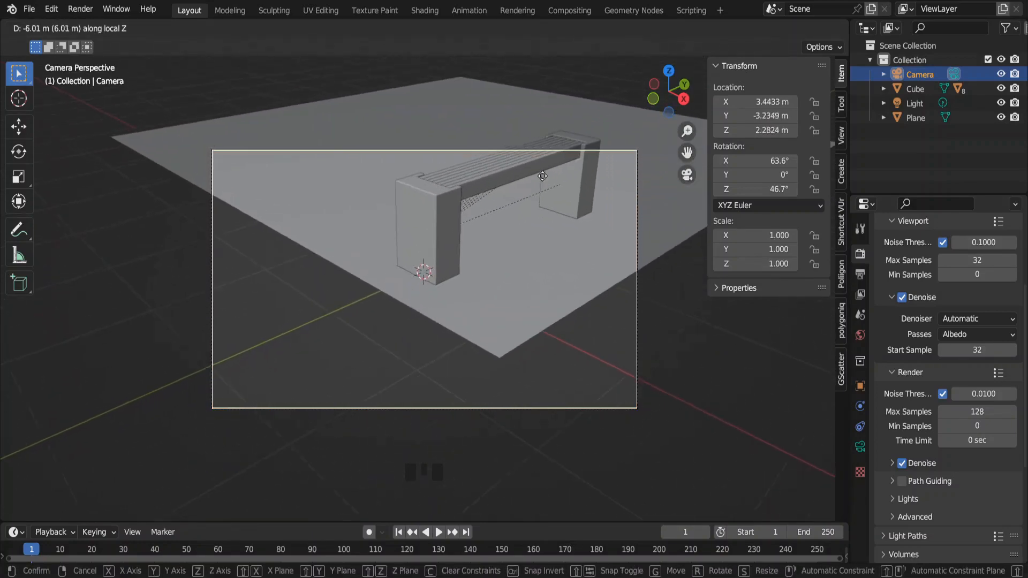
click(544, 192)
- Shift the camera along the global X and Y axes to about X 2.68 m and Y -1.86 m
key(g)
key(x)
click(620, 206)
key(g)
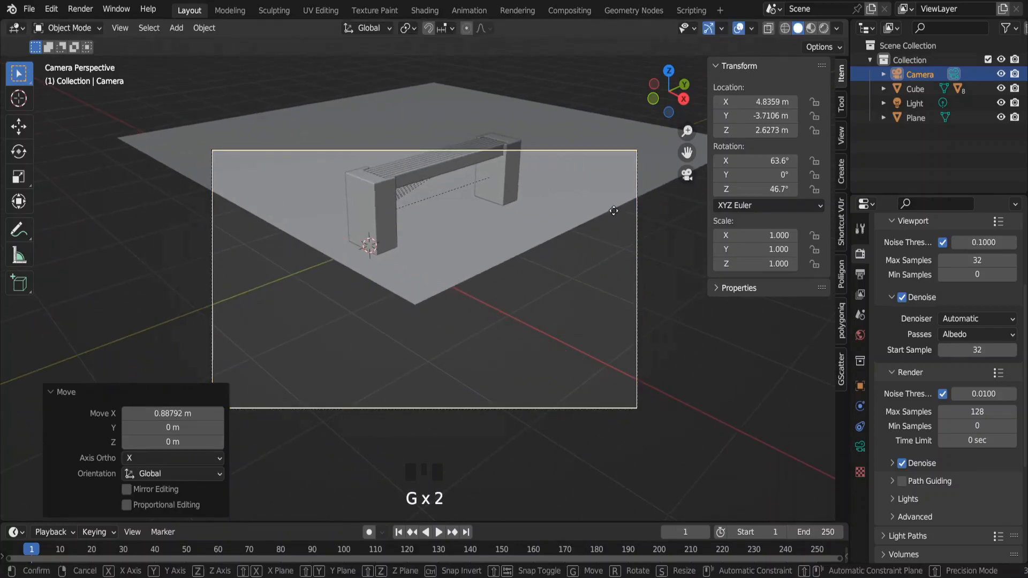
key(y)
click(610, 56)
key(g)
key(x)
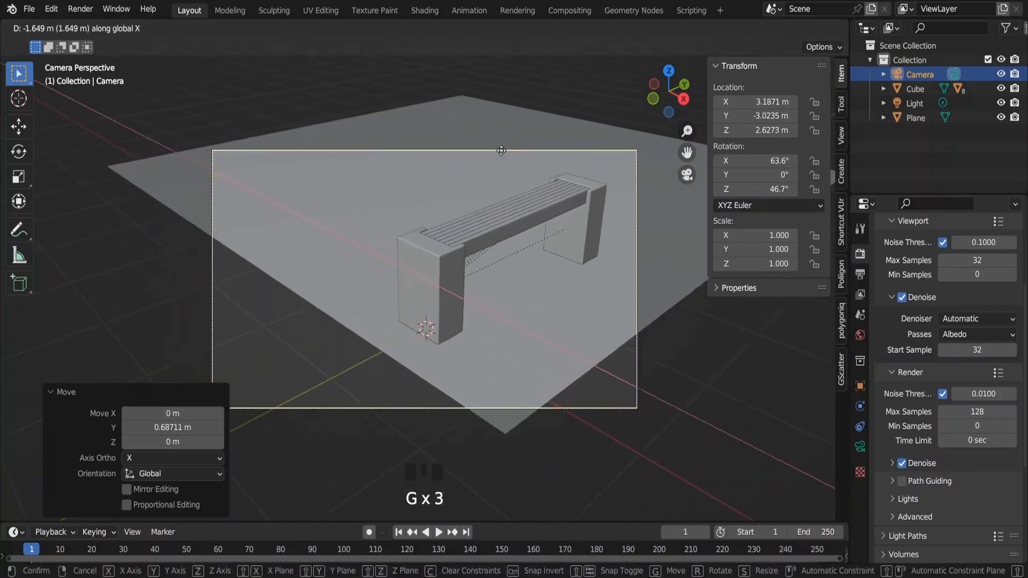
click(484, 122)
key(g)
key(y)
click(590, 240)
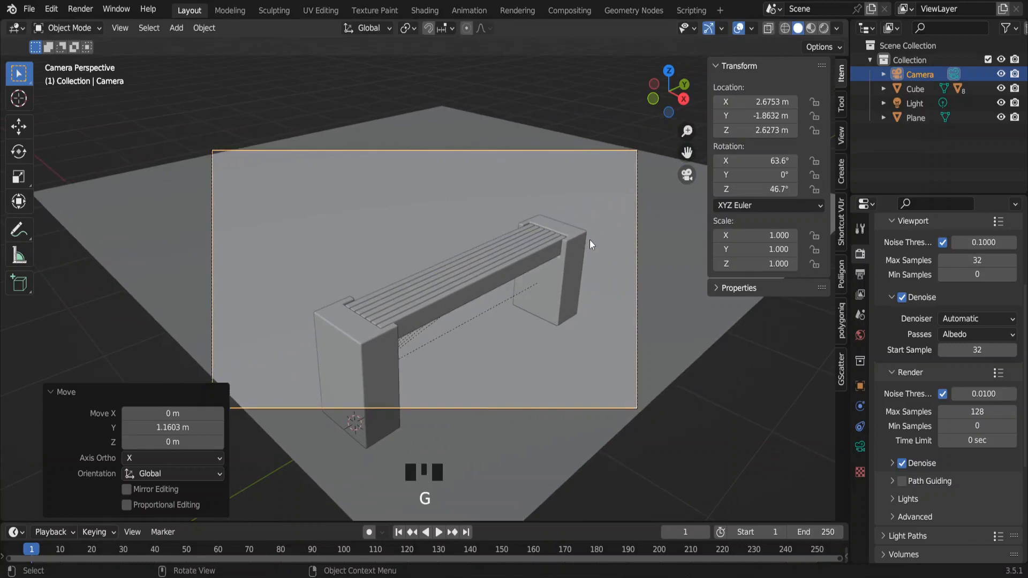
- Pull the camera back along its local Z axis until the whole bench fits in the frame
key(g)
key(z)
key(z)
click(605, 249)
- Scale the ground plane by about 1.55 and shift it horizontally about -0.74 m in X and 1.02 m in Y
click(604, 249)
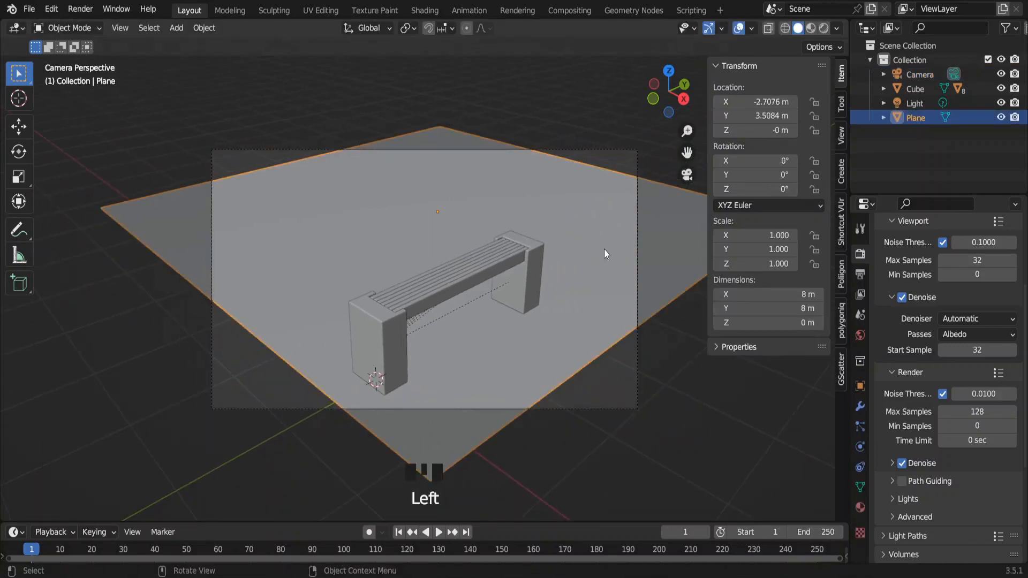
key(s)
click(700, 262)
key(g)
key(shift+z)
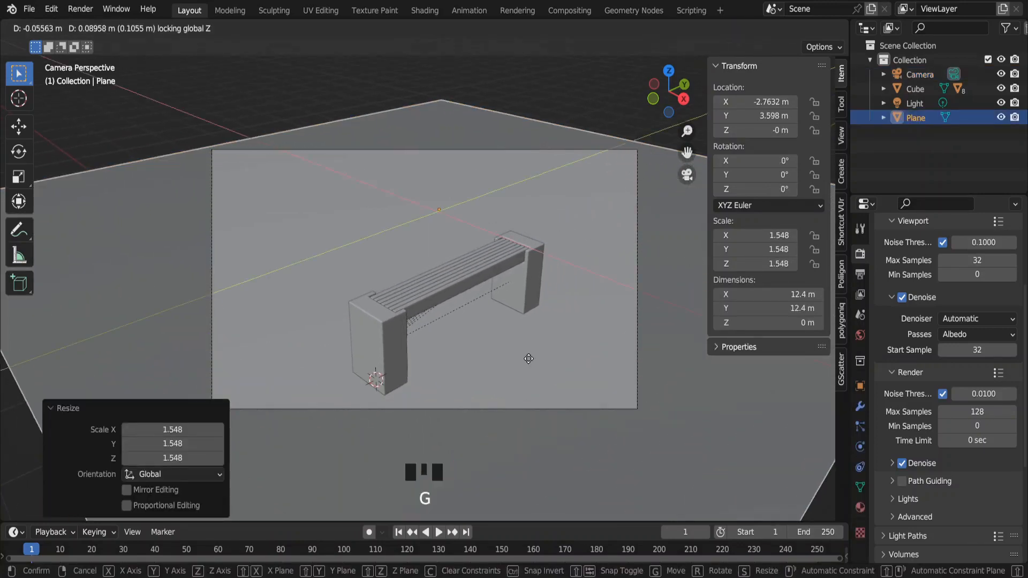
click(539, 336)
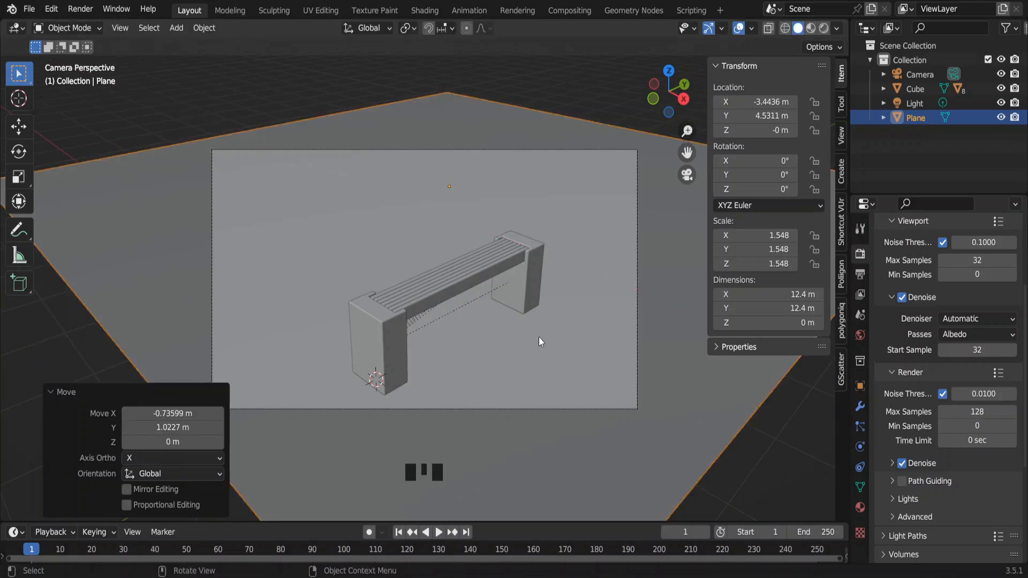
- Switch the viewport to Rendered shading and select the light above the bench, ending in the camera view
click(823, 30)
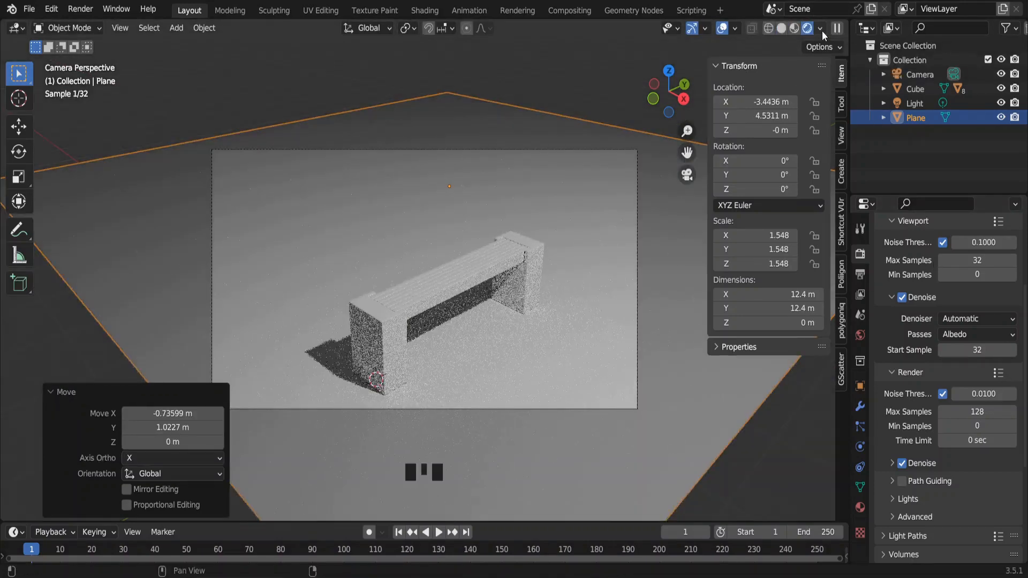
ctrl+middle_drag(461, 290, 521, 248)
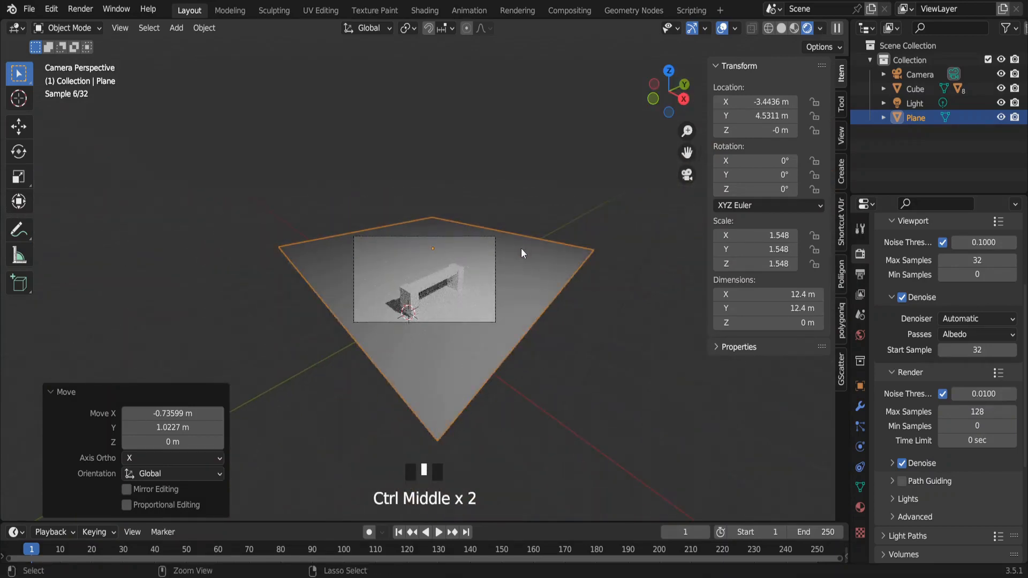
middle_drag(505, 198, 506, 113)
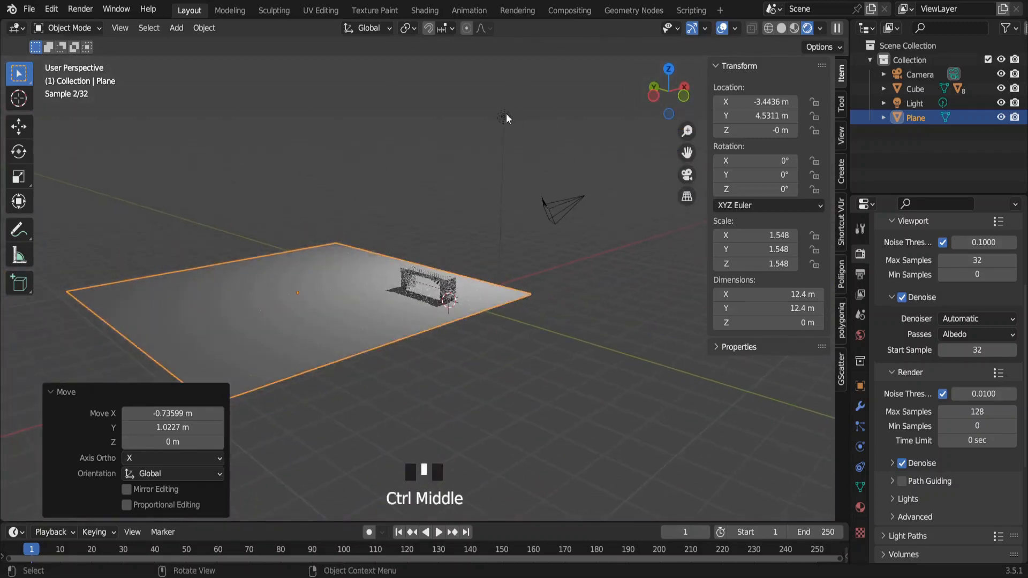
click(493, 183)
key(KP_0)
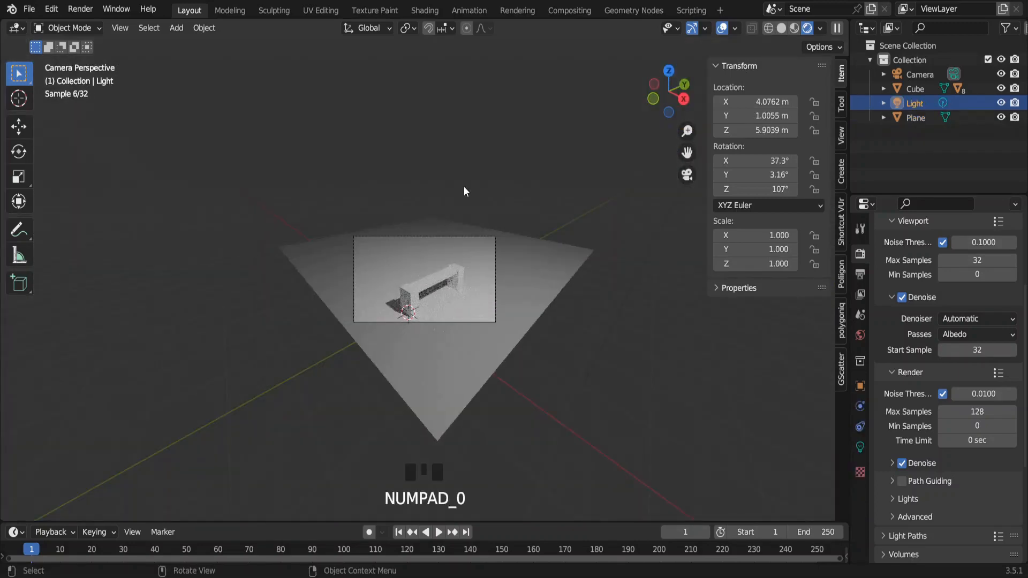
- Move the light about -5.02 m in X, -5.57 m in Y and -0.34 m in Z, and lower it about 2.08 m more
key(g)
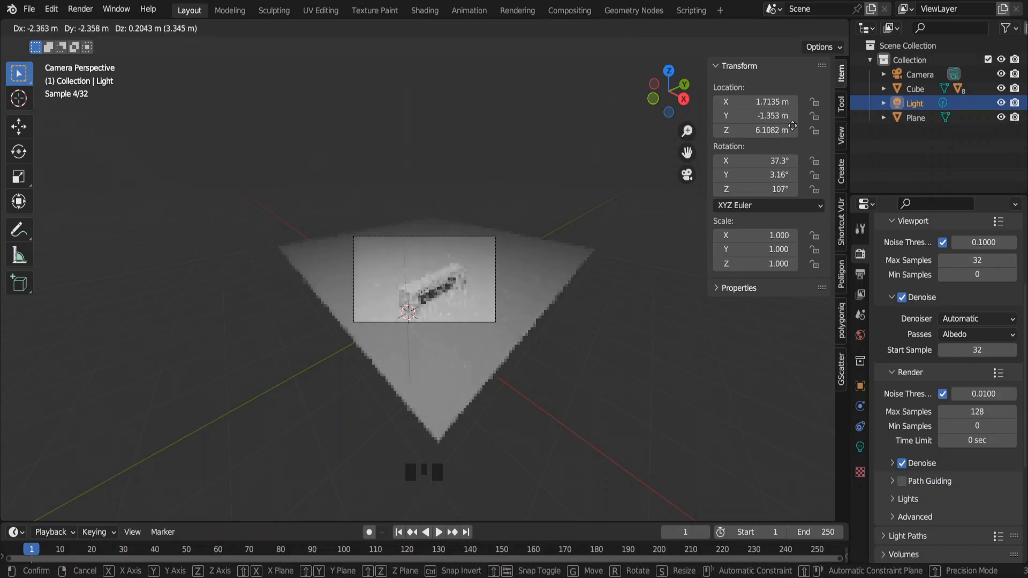
click(154, 262)
key(g)
key(z)
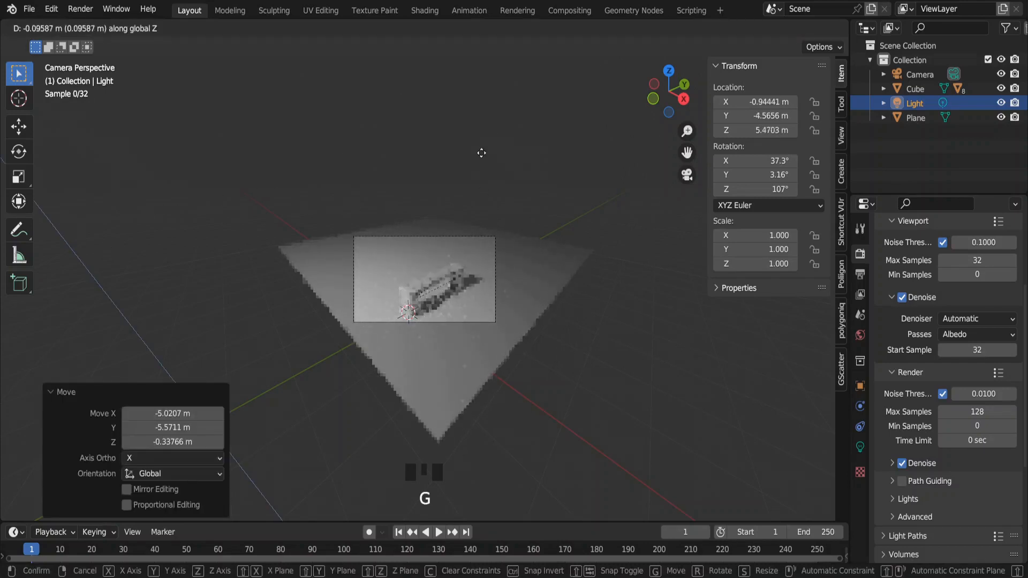
click(505, 73)
- Shift the light horizontally about 4.29 m in X and 1.47 m in Y, and move it back about 3.31 m along X
key(g)
key(shift+z)
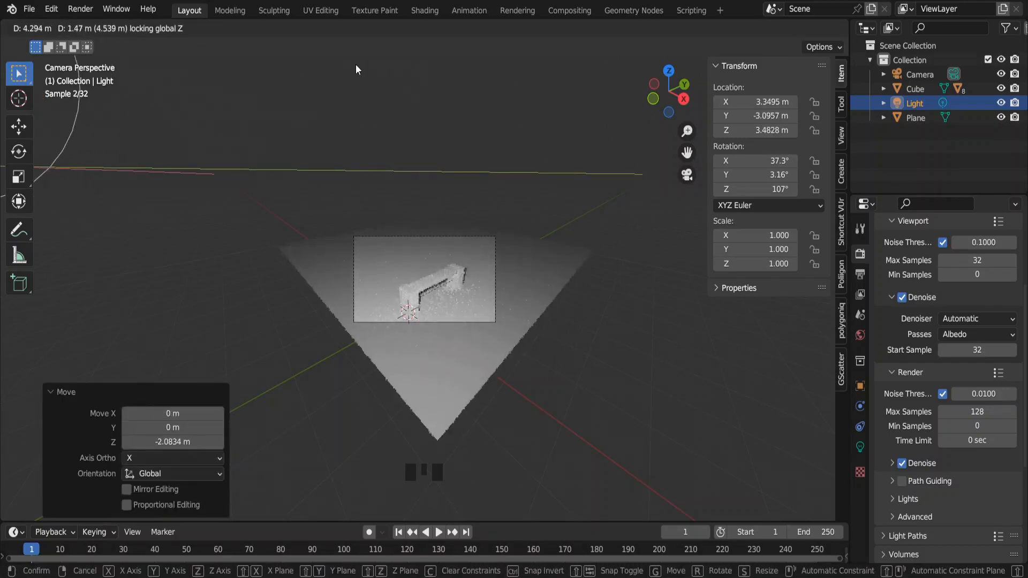
click(360, 81)
key(g)
key(y)
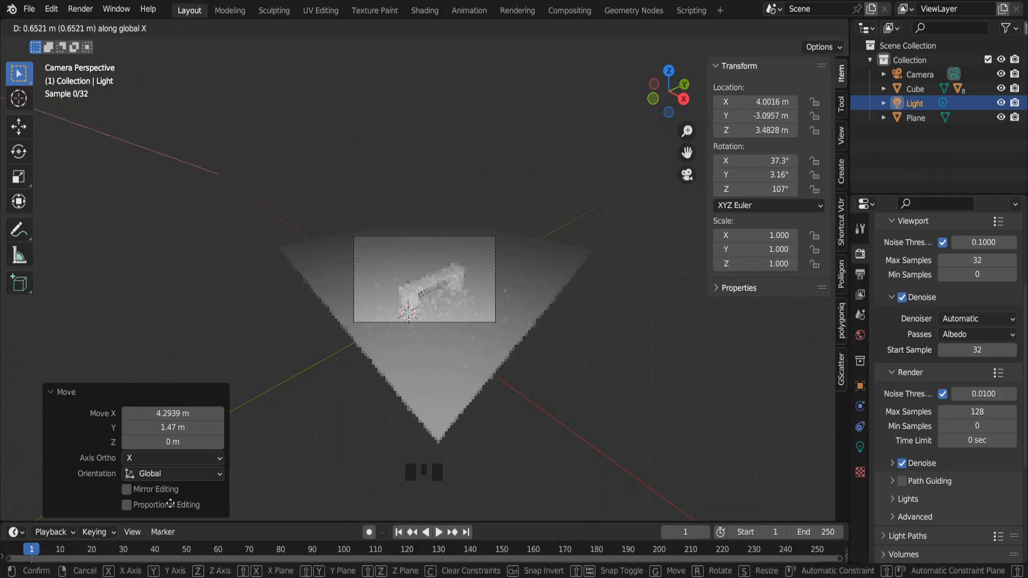
key(x)
click(717, 435)
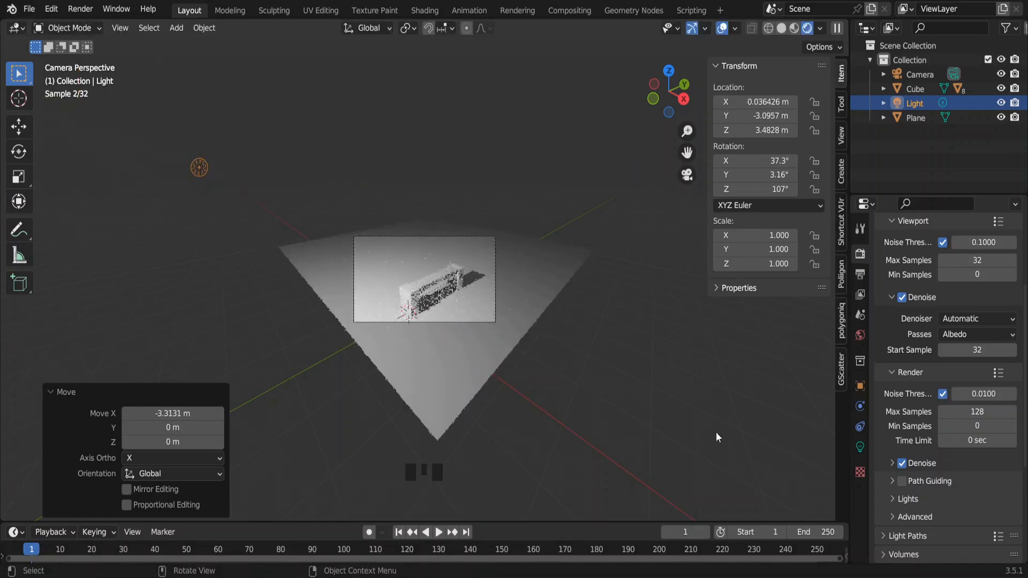
- Move the light about -0.43 m along the Y axis and -1.4 m along the X axis
key(g)
key(y)
click(489, 423)
text(gx-1.4)
key(Return)
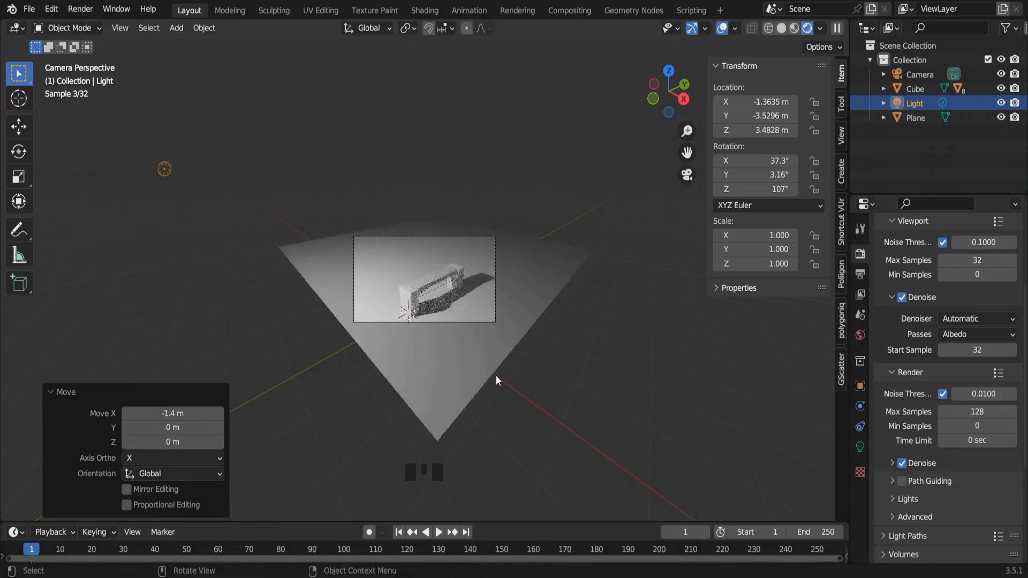
- Darken the base color of the bench leg's material to a medium grey
ctrl+middle_drag(496, 375, 457, 300)
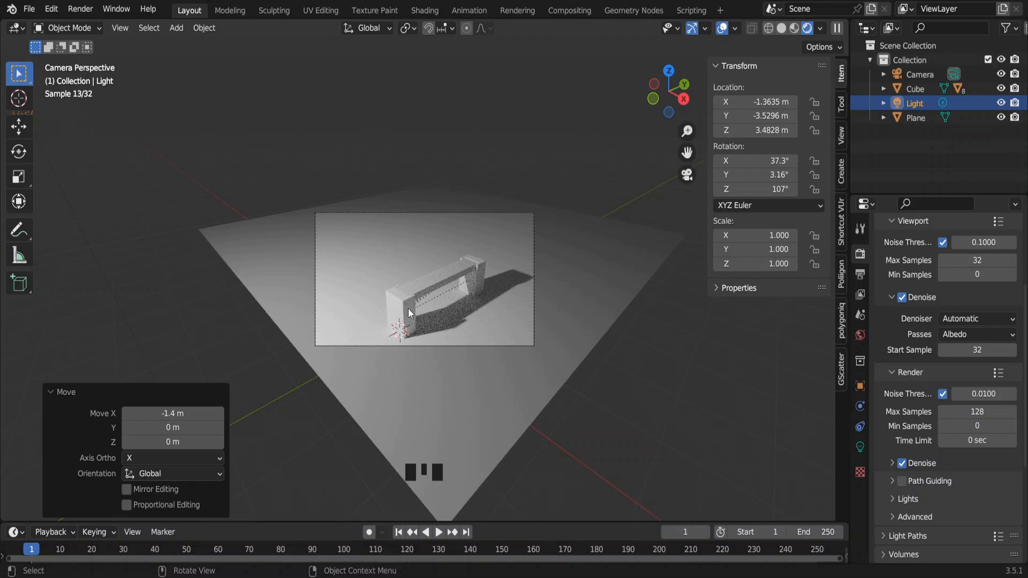
click(410, 314)
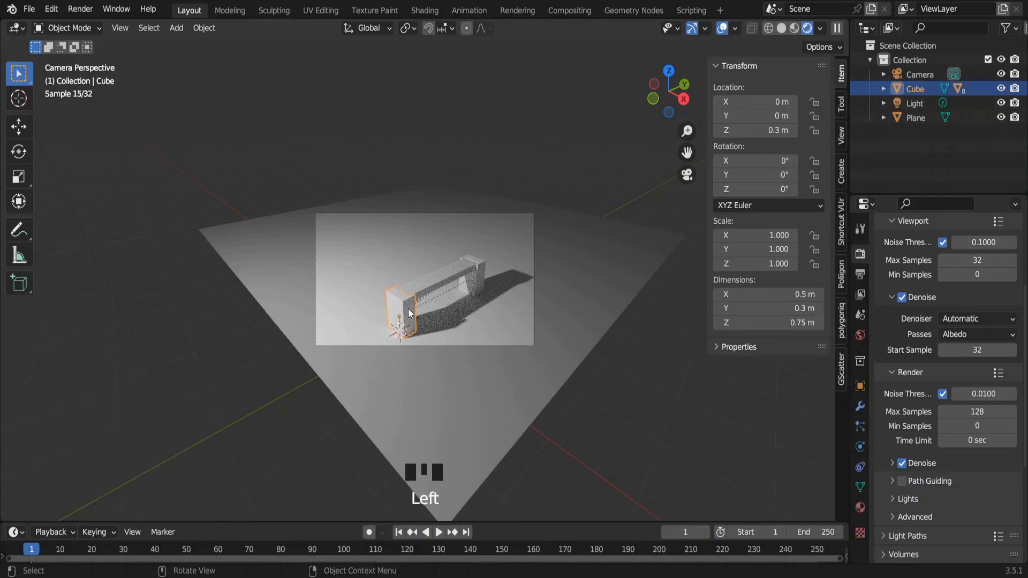
click(857, 511)
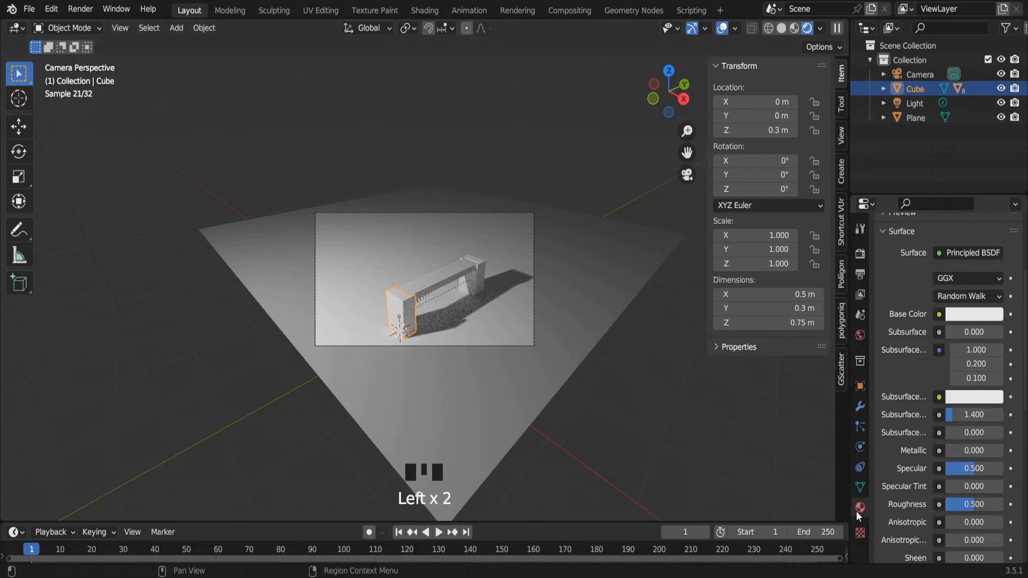
click(978, 320)
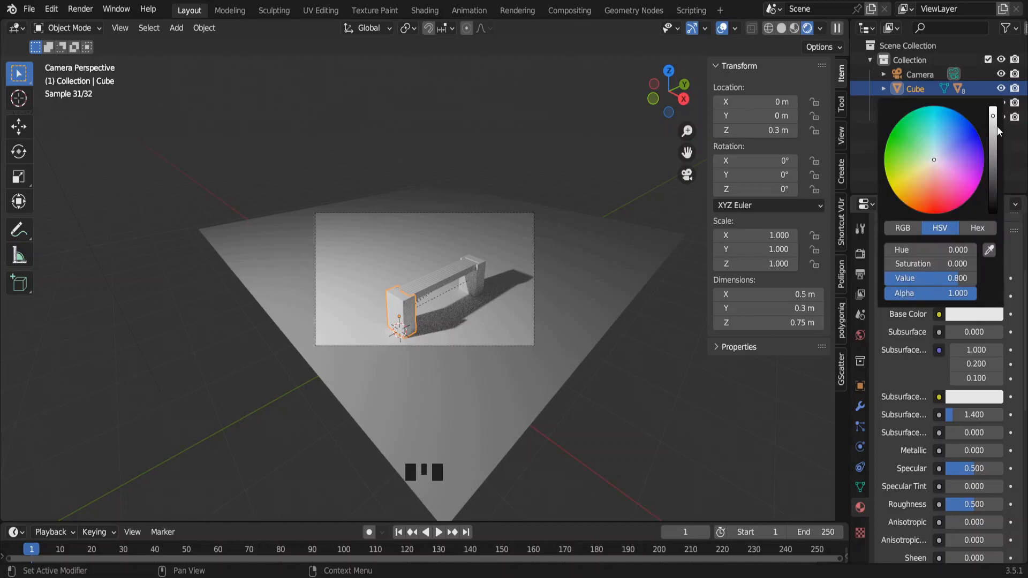
drag(994, 115, 994, 153)
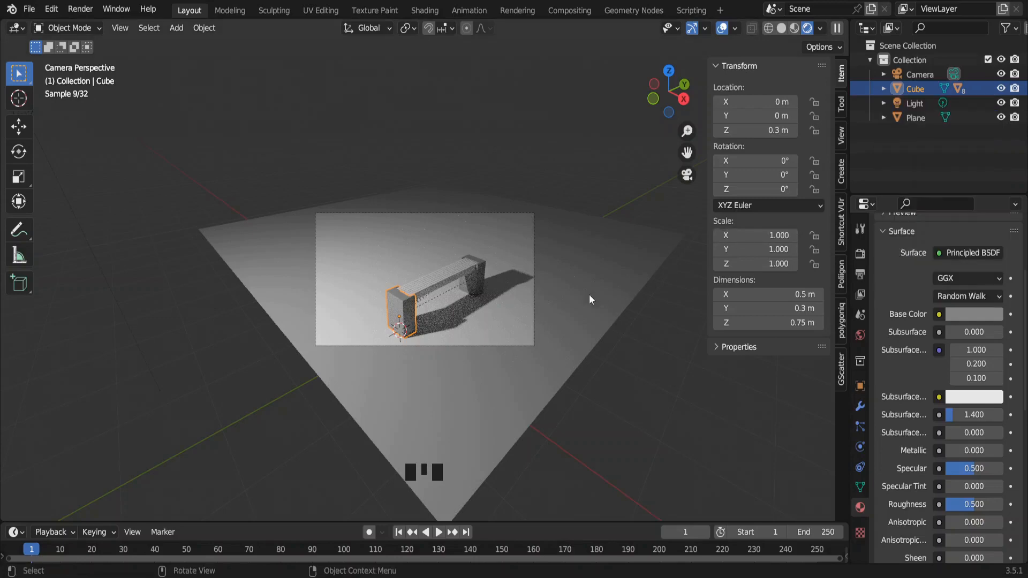
- Give the bench's front seat slat a new material with an orange-brown base color
click(435, 288)
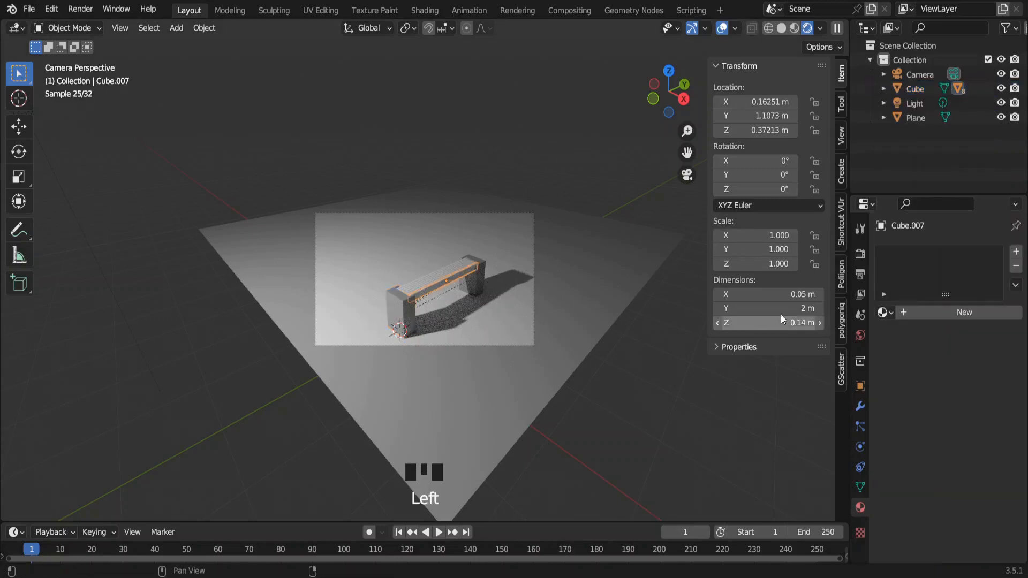
click(932, 311)
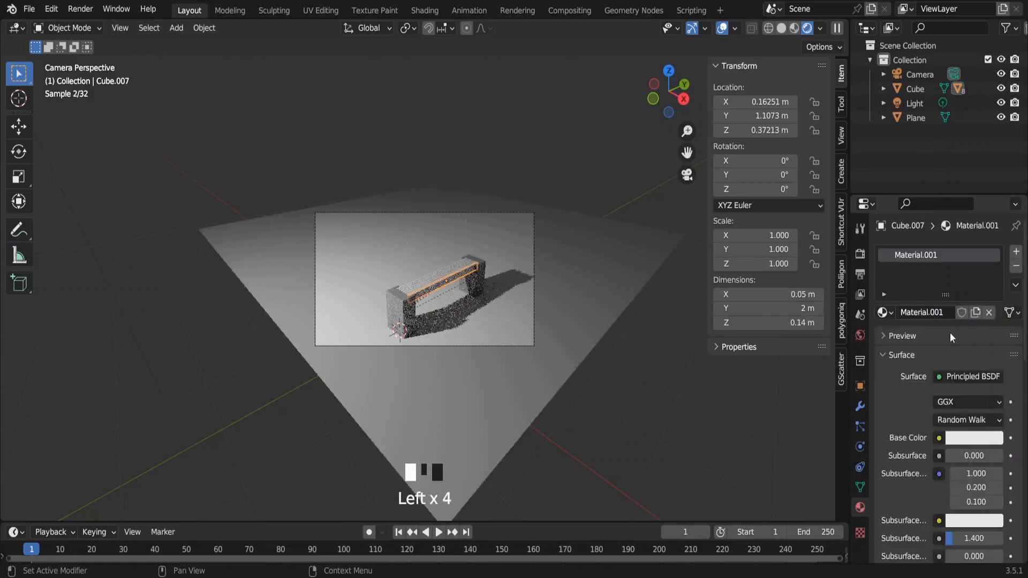
click(974, 439)
click(918, 303)
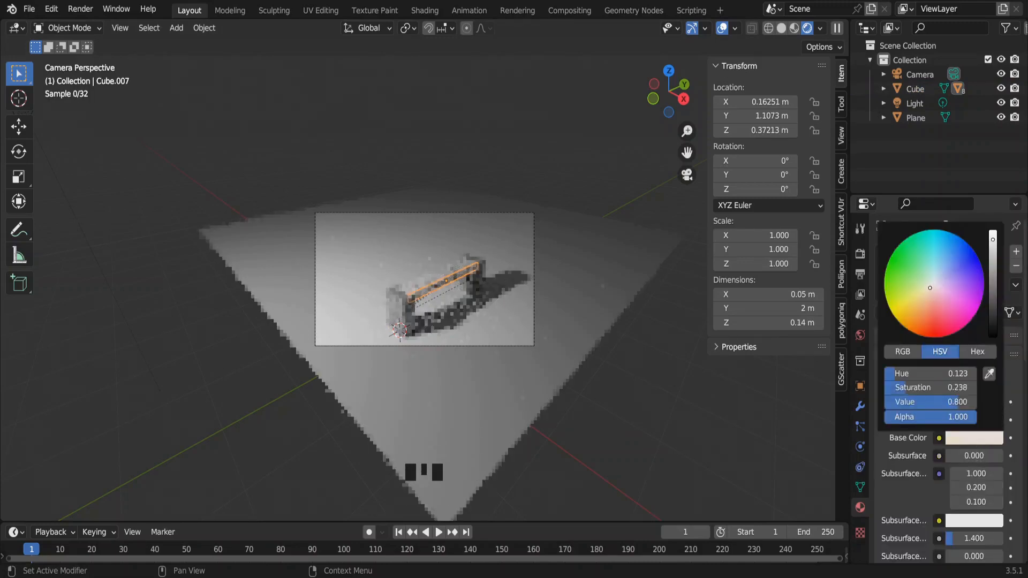
drag(992, 239, 979, 280)
drag(917, 304, 913, 322)
click(992, 277)
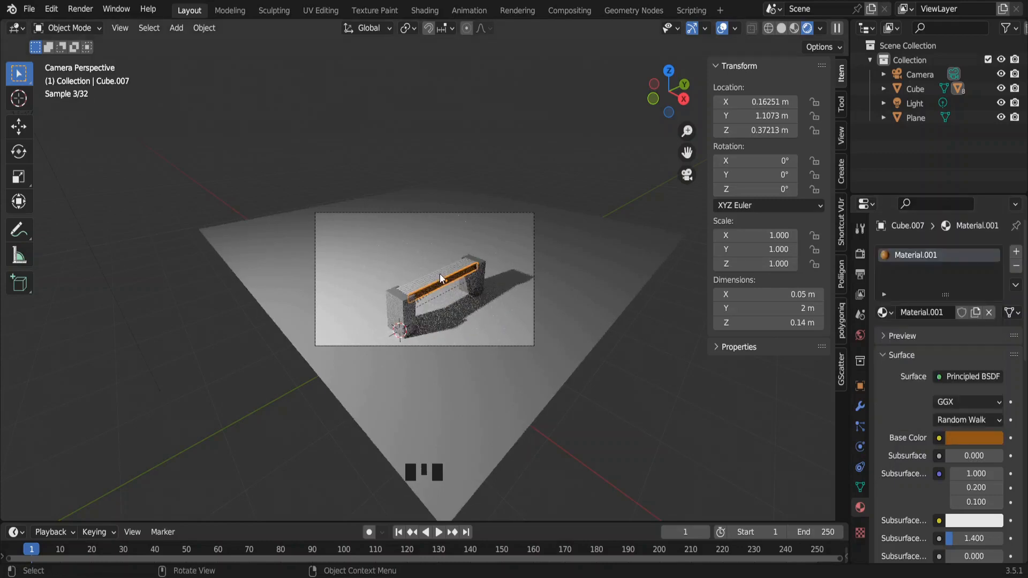
- Select the other seat slats with the orange-brown front slat as the active object, and link its material to them
mouse_move(439, 274)
ctrl+middle_down()
mouse_move(411, 200)
mouse_move(439, 278)
ctrl+middle_up()
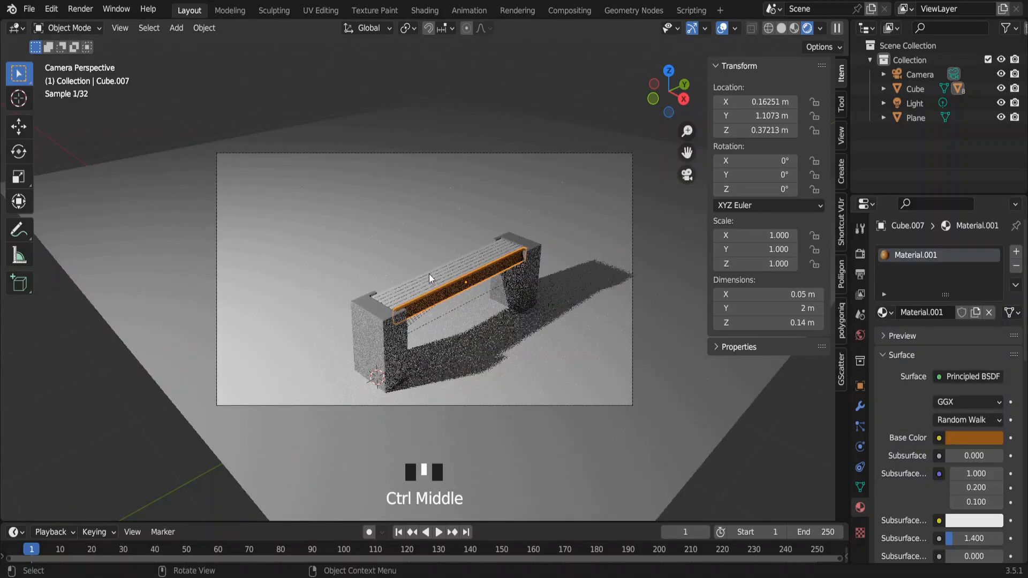
click(418, 275)
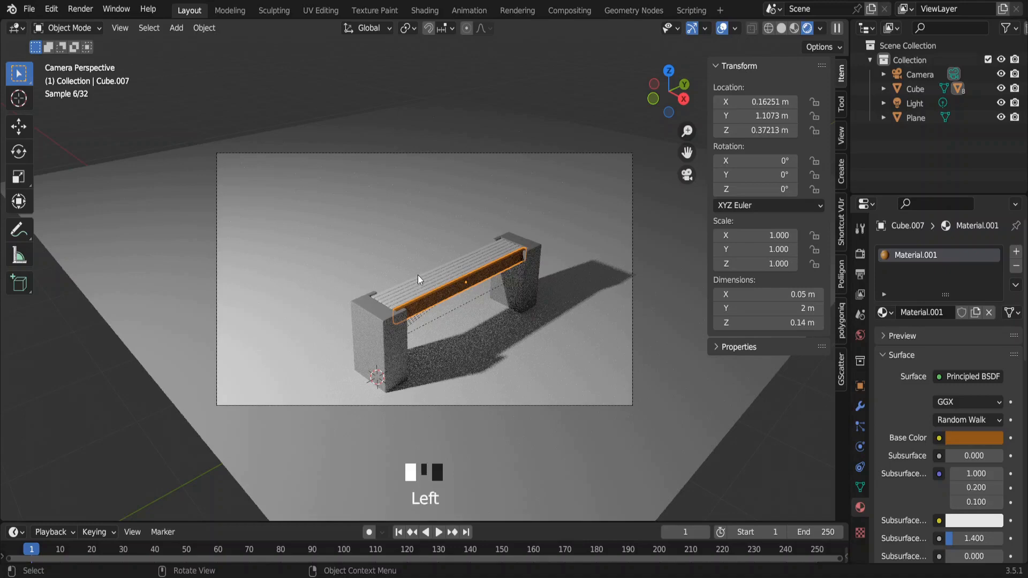
click(321, 307)
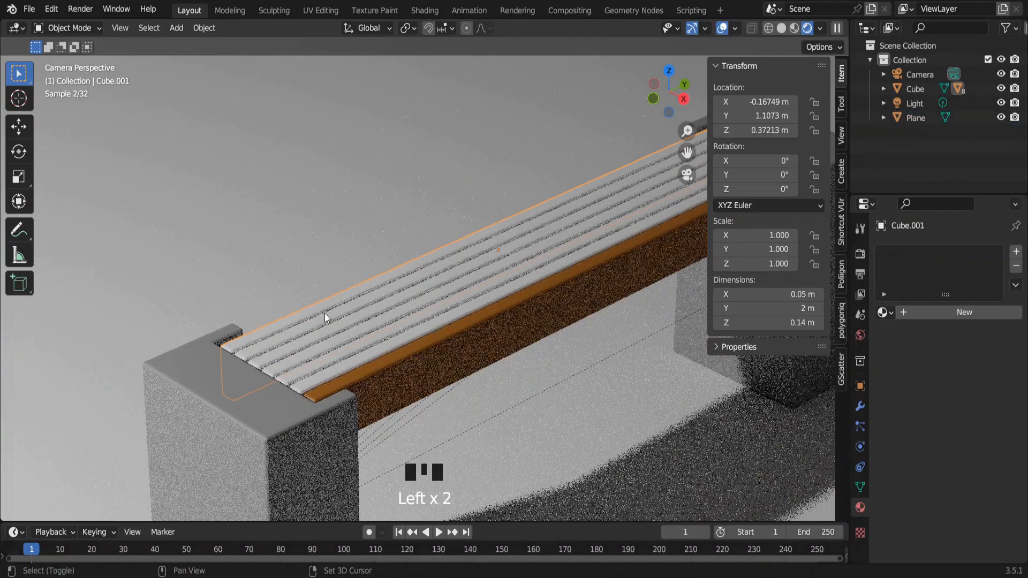
shift+click(328, 329)
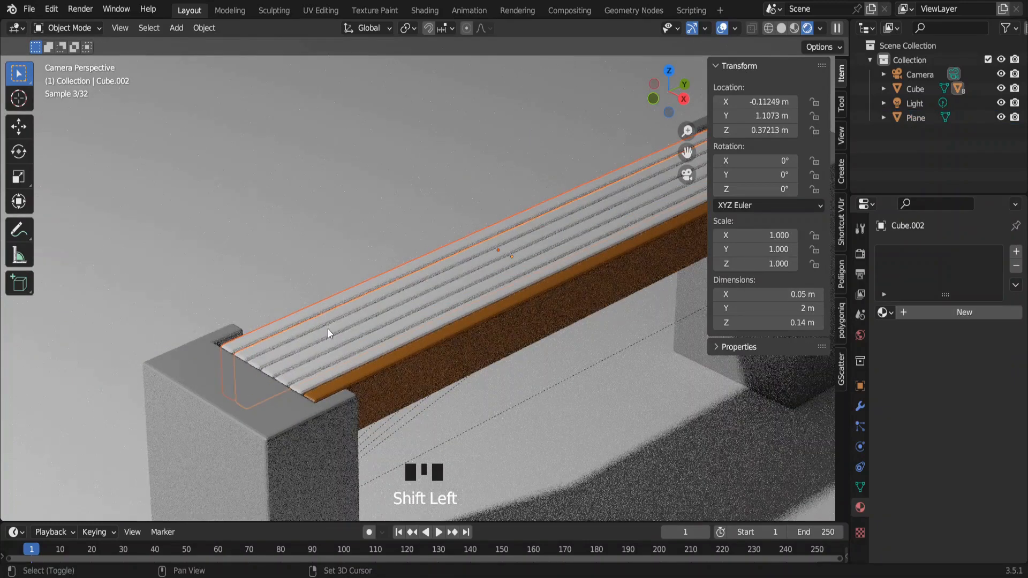
shift+click(333, 344)
shift+click(336, 352)
shift+click(339, 361)
shift+click(339, 361)
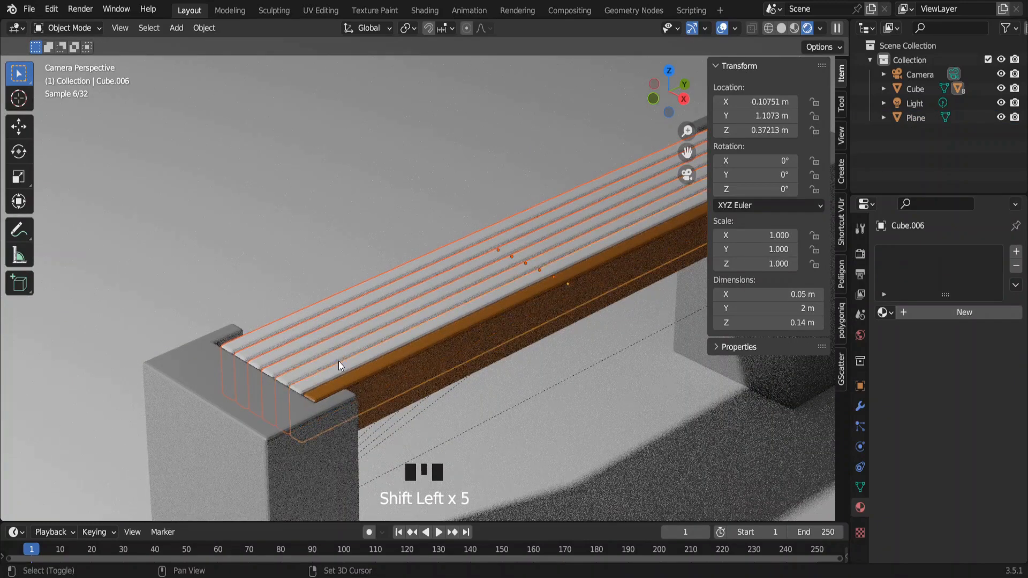
shift+click(388, 374)
key(ctrl+l)
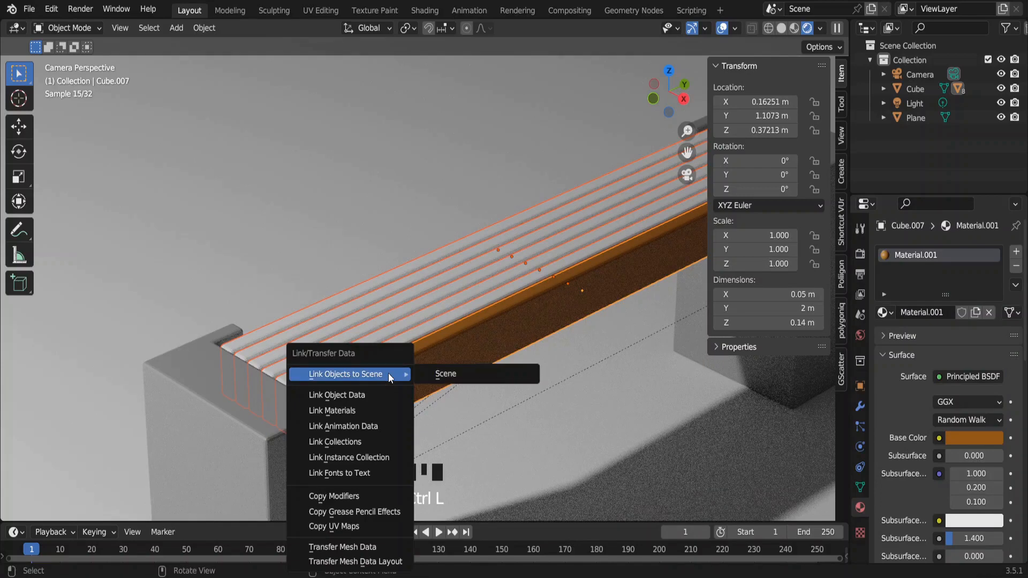
click(363, 407)
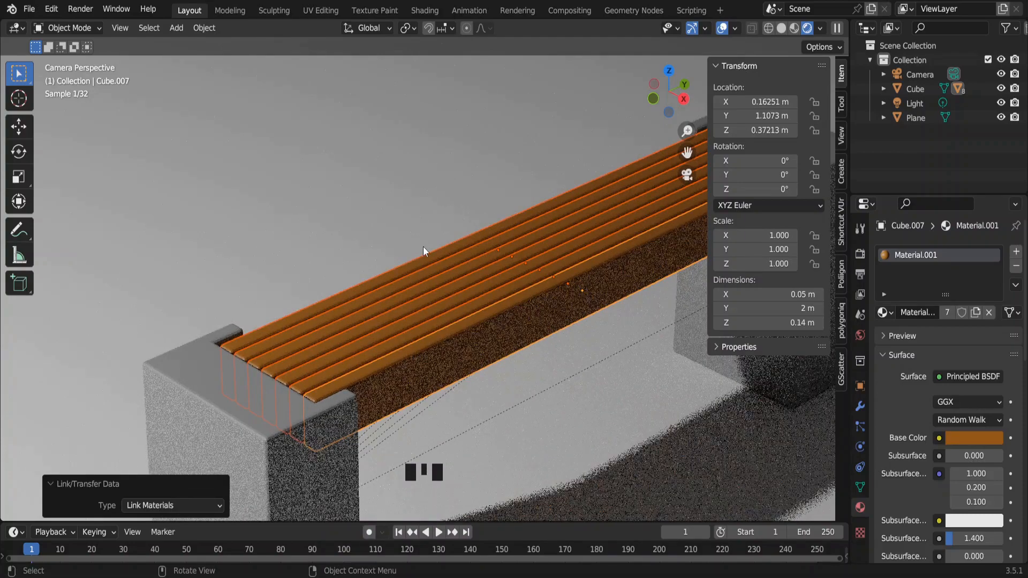
- Set the point light's power to 5000 W and its radius to 1 m
ctrl+middle_drag(423, 246, 526, 454)
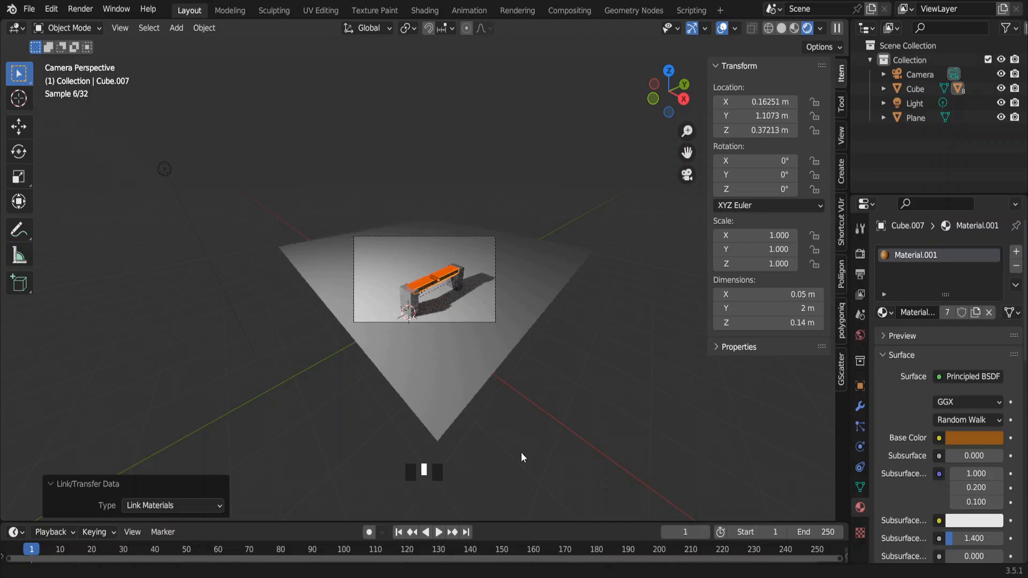
click(164, 170)
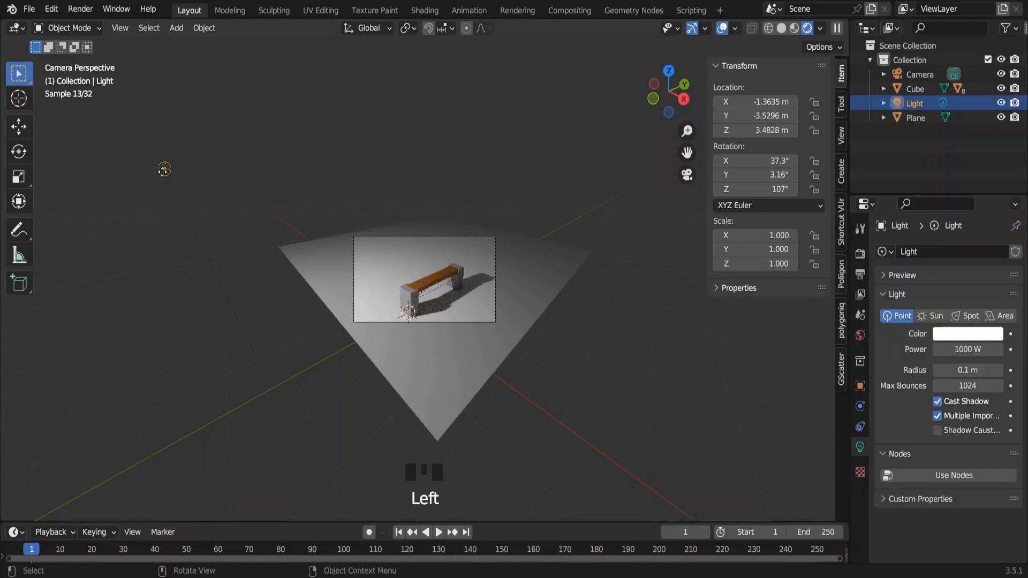
click(972, 348)
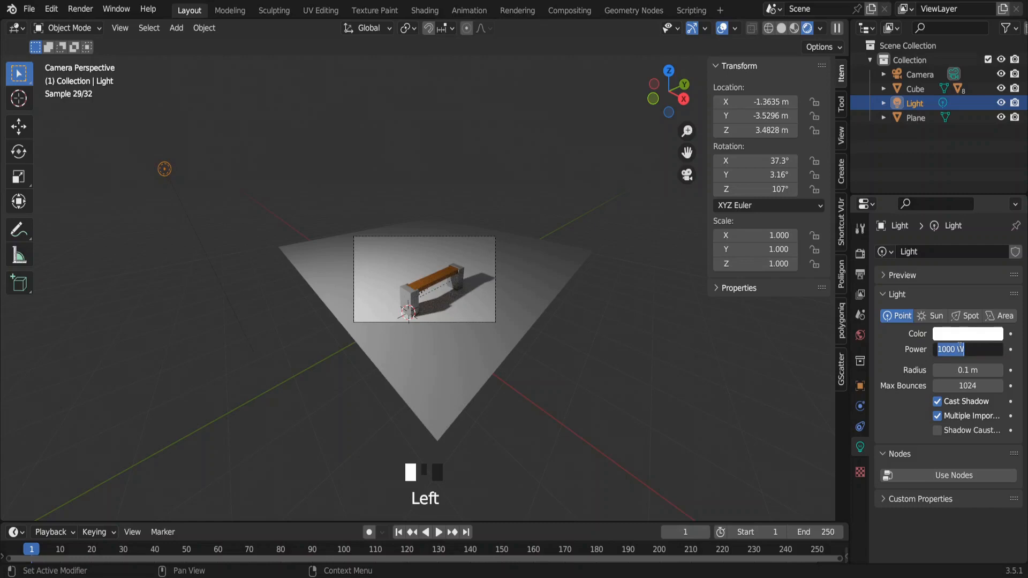
click(954, 349)
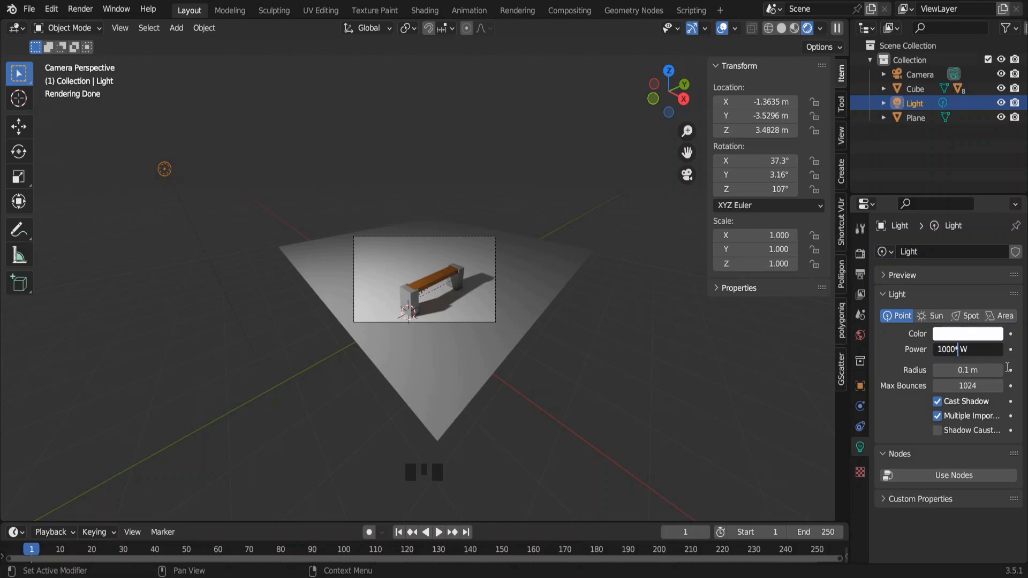
key(Return)
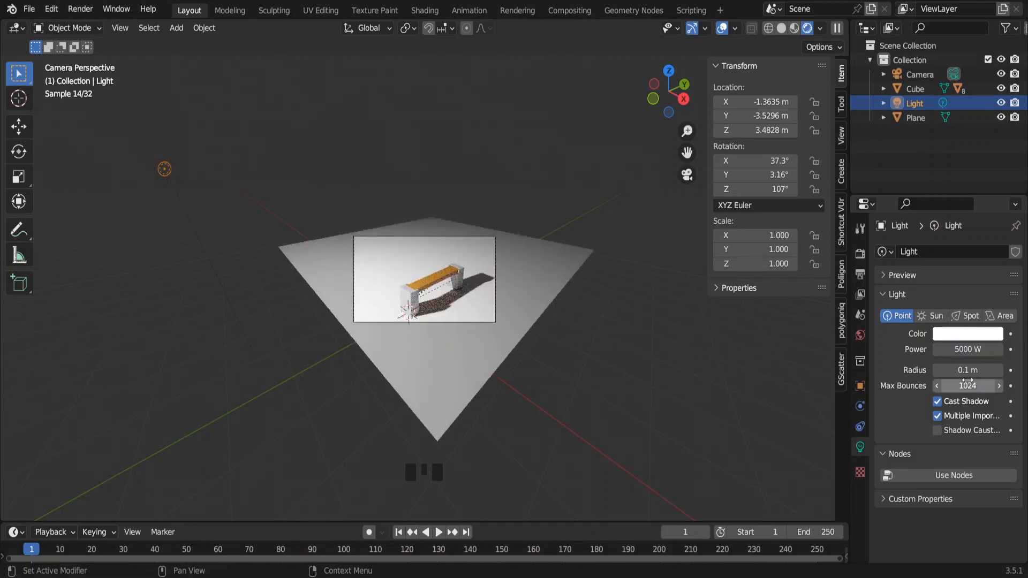
click(961, 370)
text(1)
key(Return)
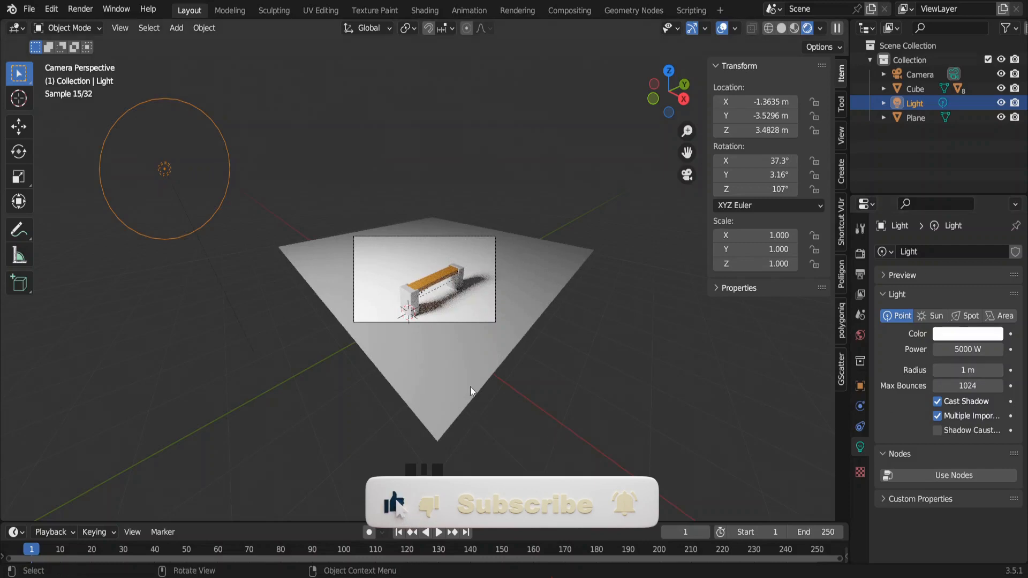
- Give the ground plane a new material with a teal-green base color
click(457, 378)
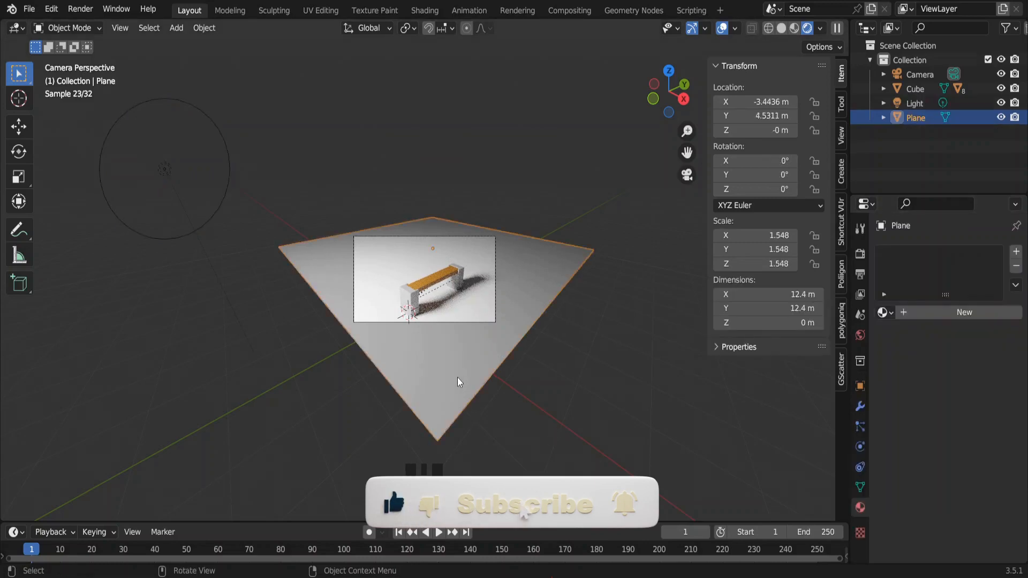
click(941, 313)
click(983, 439)
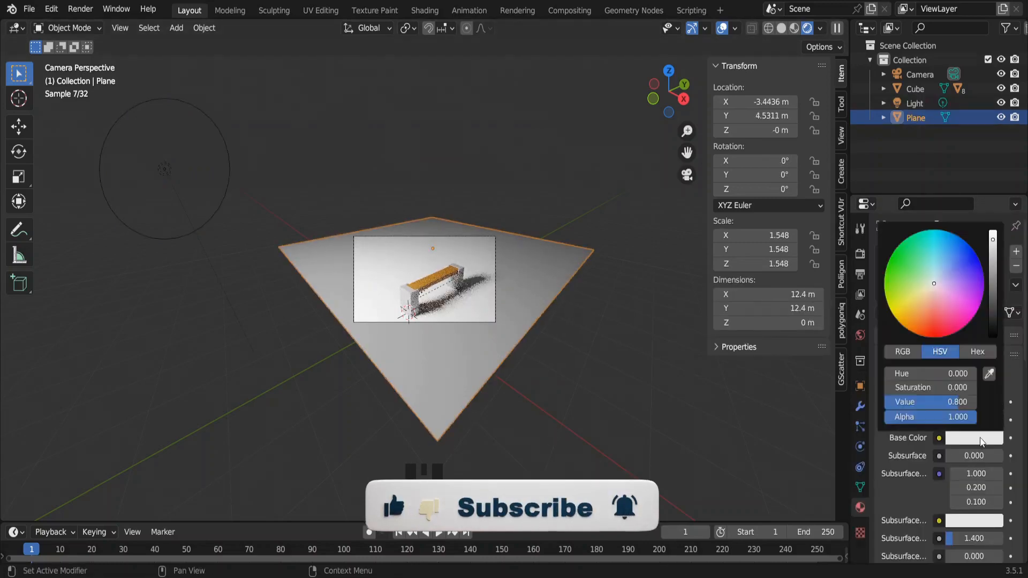
drag(917, 246, 915, 248)
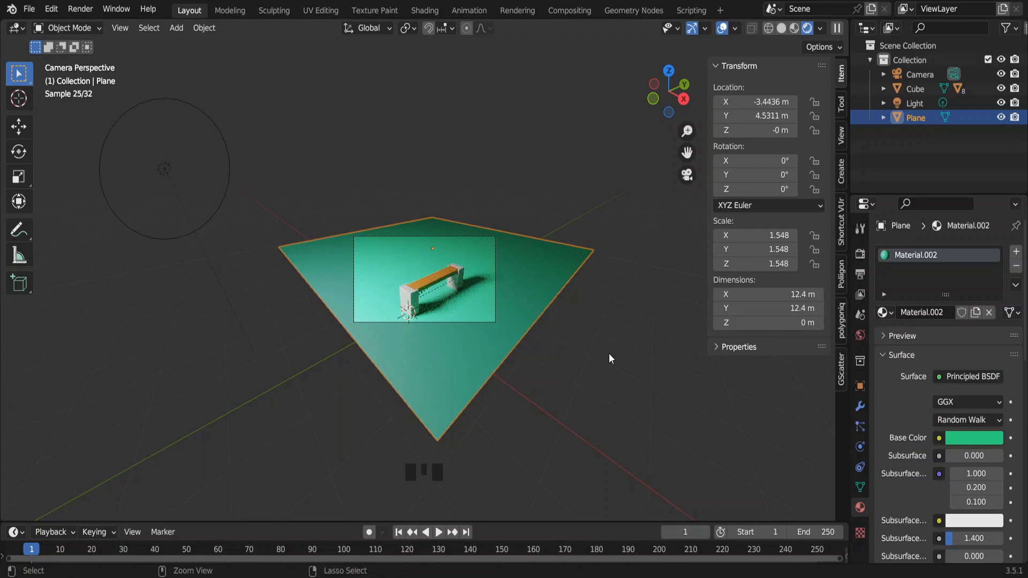
- Save the scene as bench.blend in the D:\Blender tutorial\Downloads folder
key(ctrl+s)
click(196, 458)
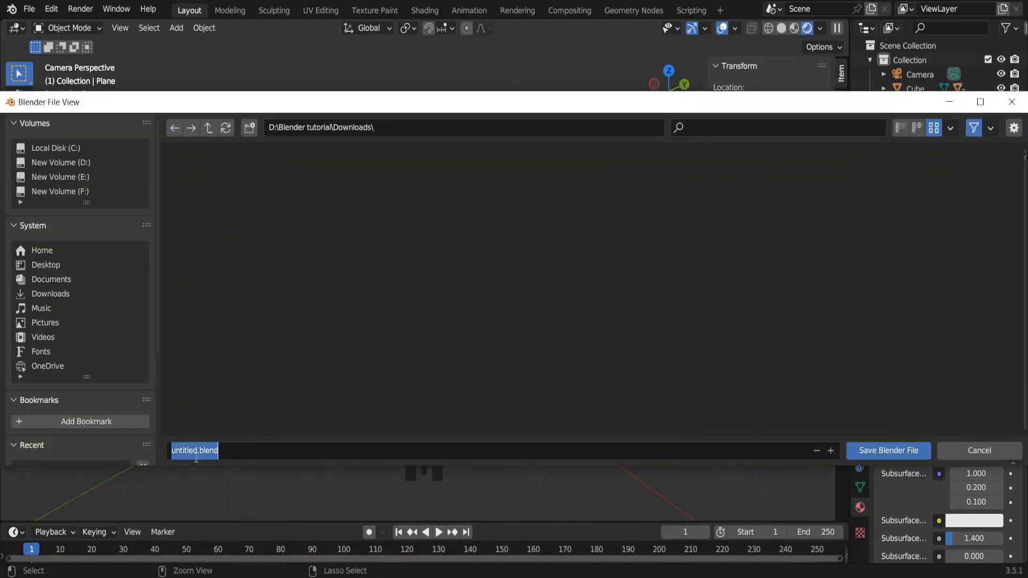
text(bench)
key(Return)
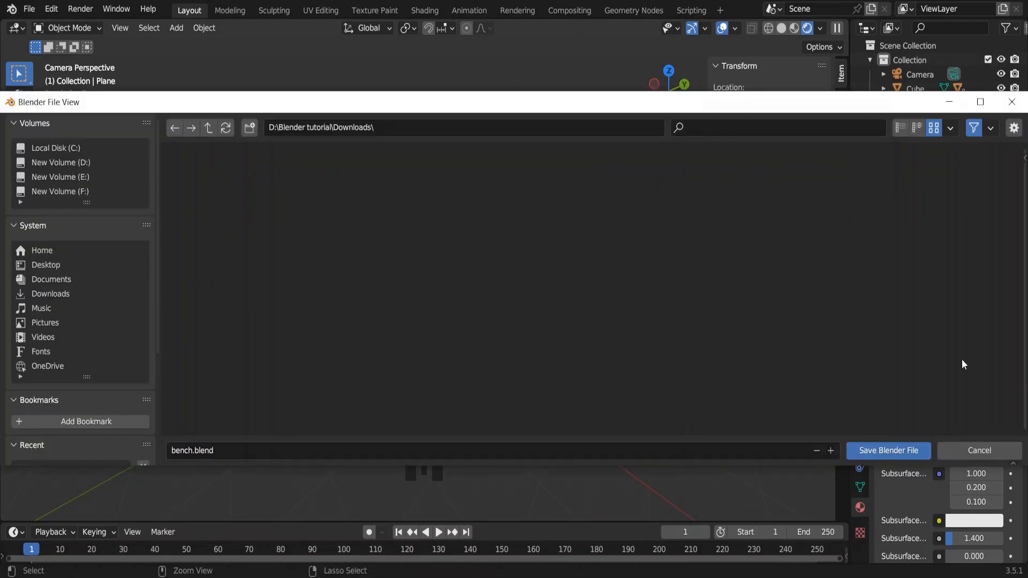
click(911, 451)
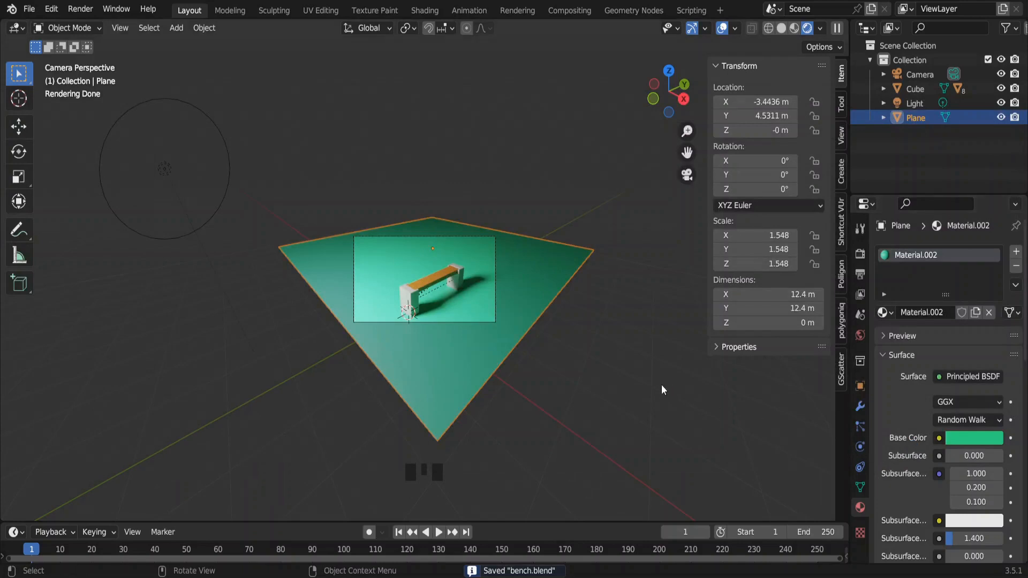
- Switch the viewport to Solid shading and render a still image of the bench scene
click(781, 28)
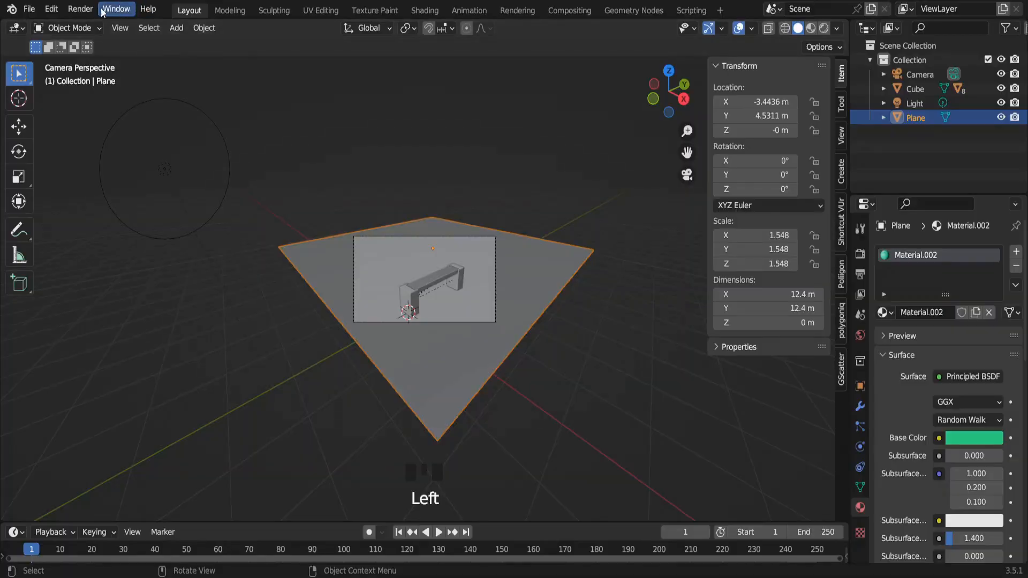
click(92, 9)
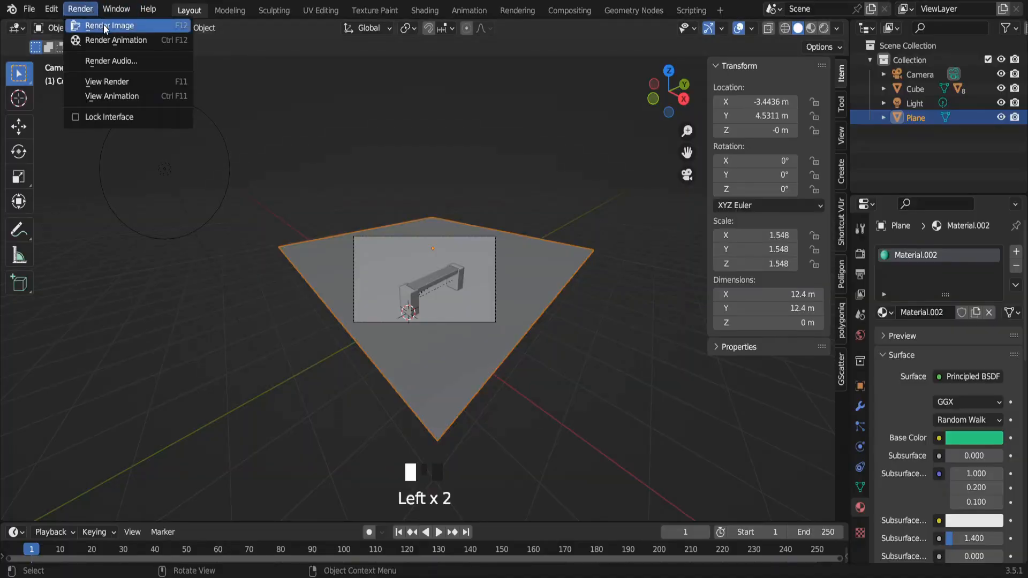
click(104, 24)
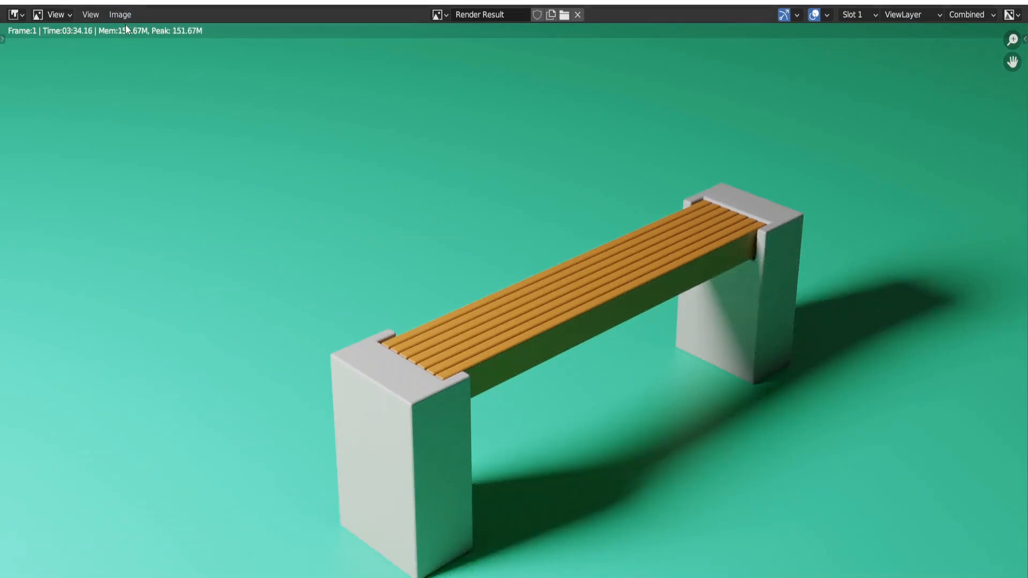
- Save the rendered image as a PNG named "bench photo" in the D:\Blender tutorial\Downloads folder
click(123, 15)
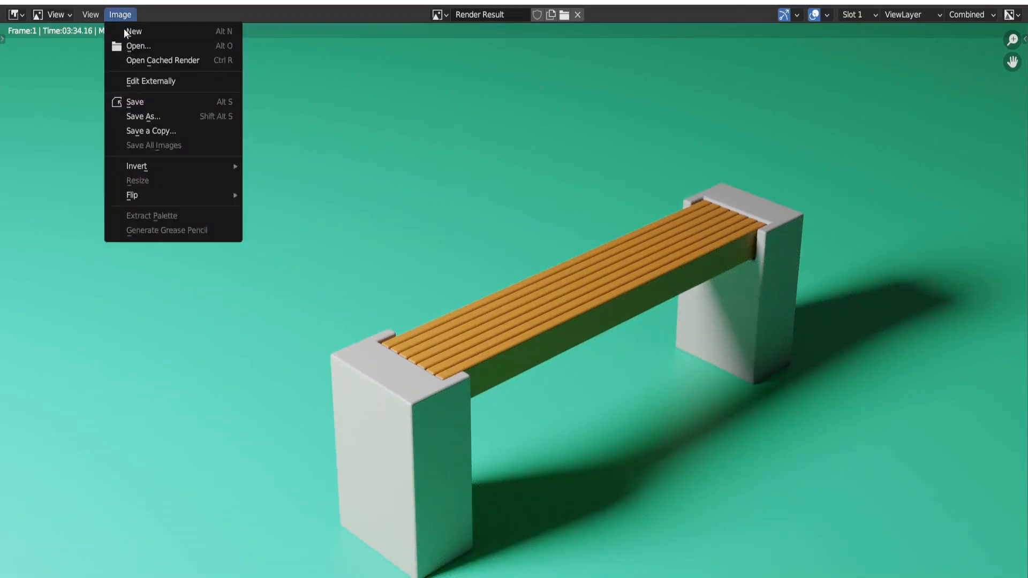
click(152, 101)
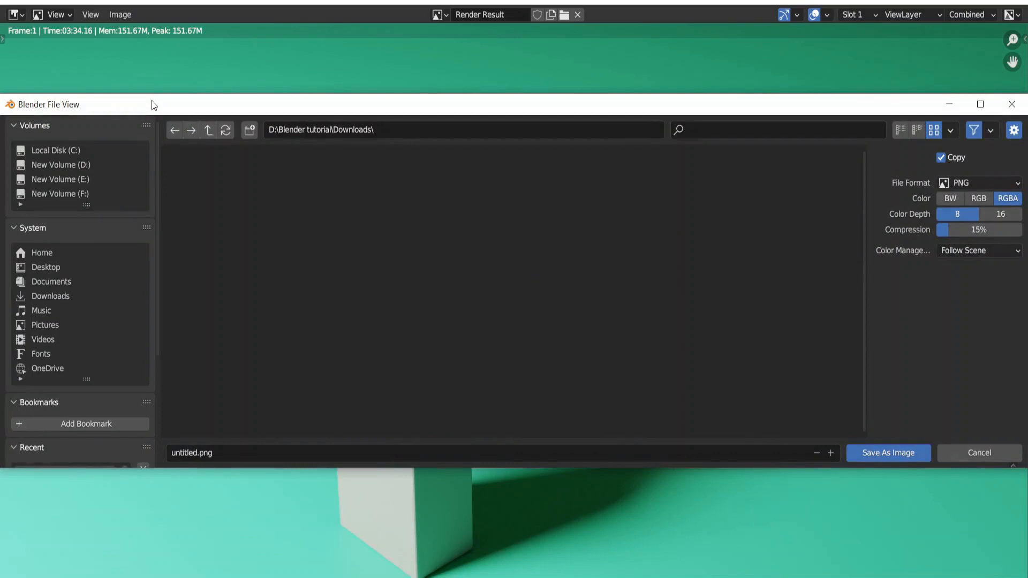
click(196, 460)
text(1)
text(ench photo)
key(Return)
key(Return)
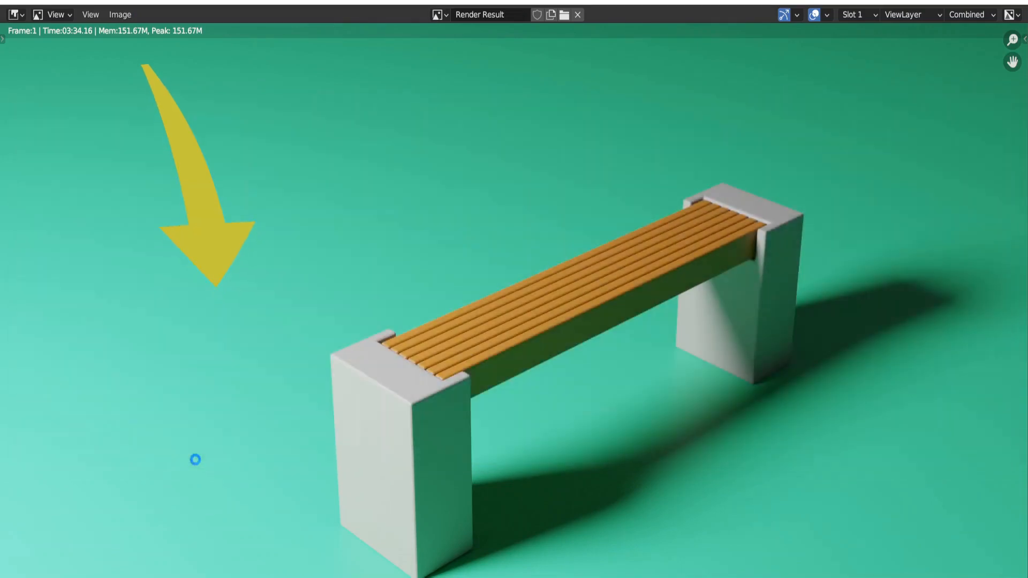